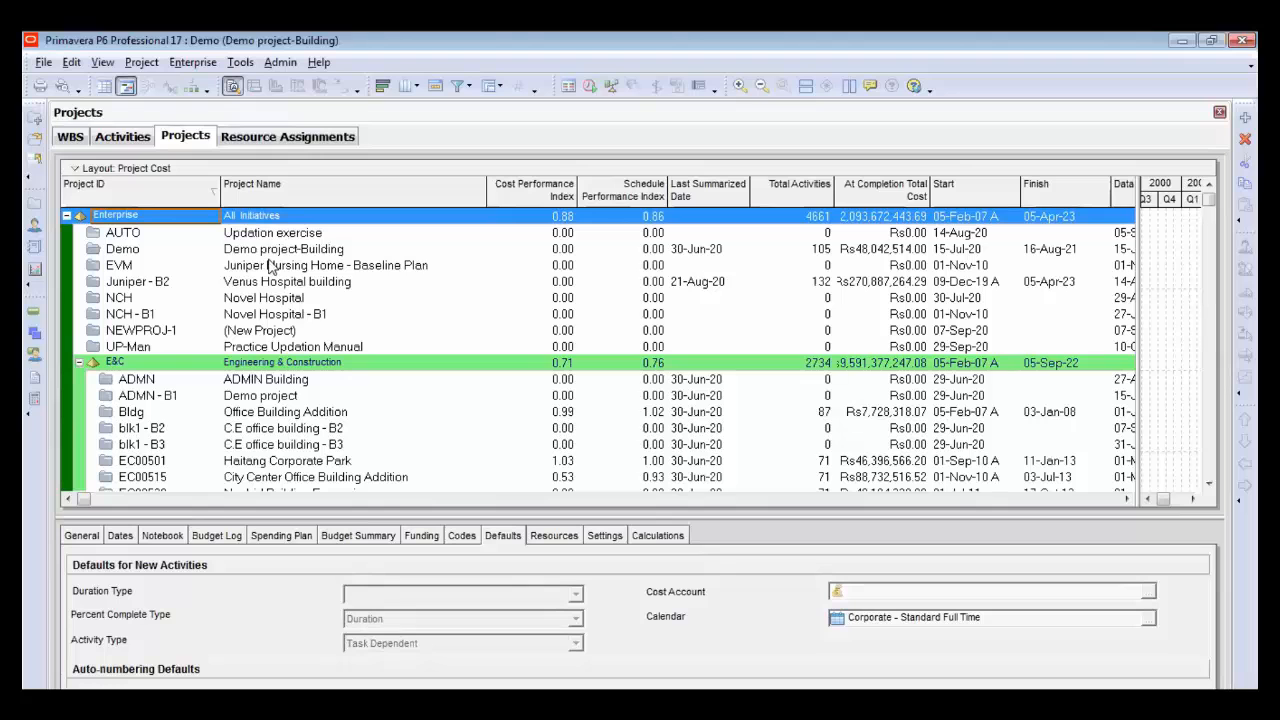
- Look through the projects under Engineering & Construction and continue down the project structure to Product Development
click(333, 366)
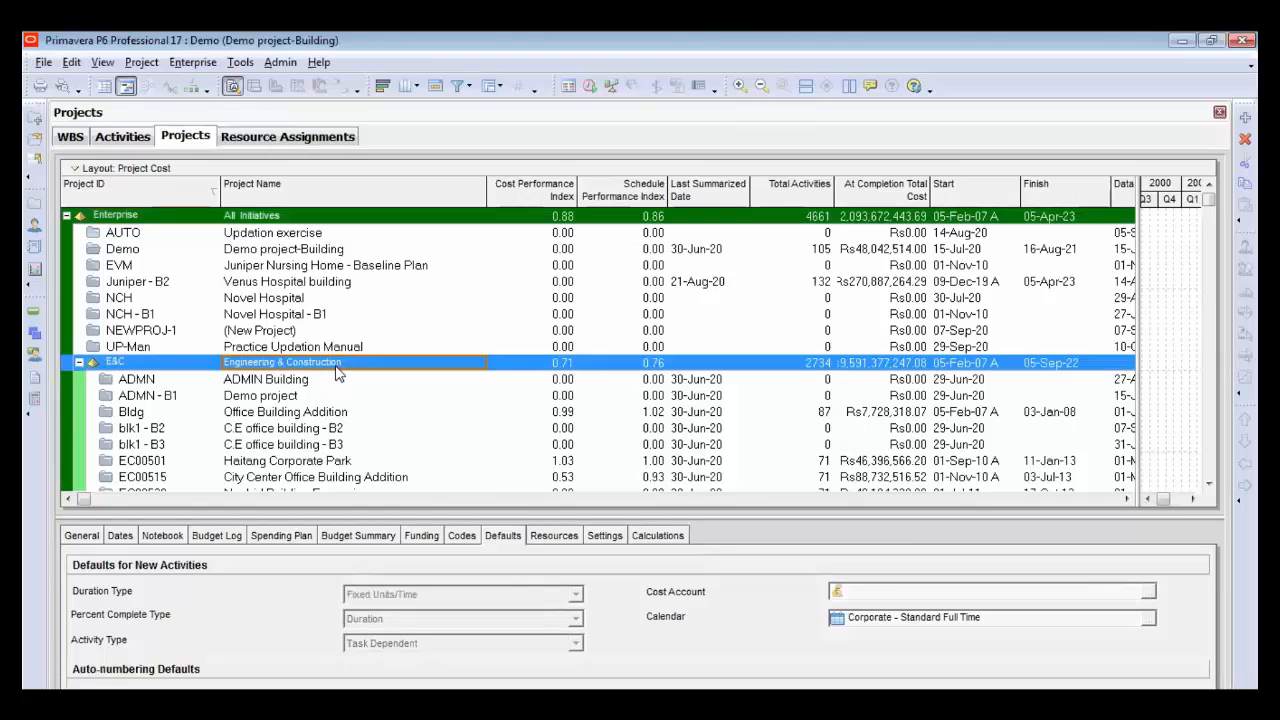
key(Down)
key(Down)
key(Down)
key(Down)
key(Down)
key(Down)
key(Down)
key(Down)
key(Down)
key(Down)
key(Down)
key(Down)
key(Down)
key(Down)
key(Down)
key(Down)
key(Down)
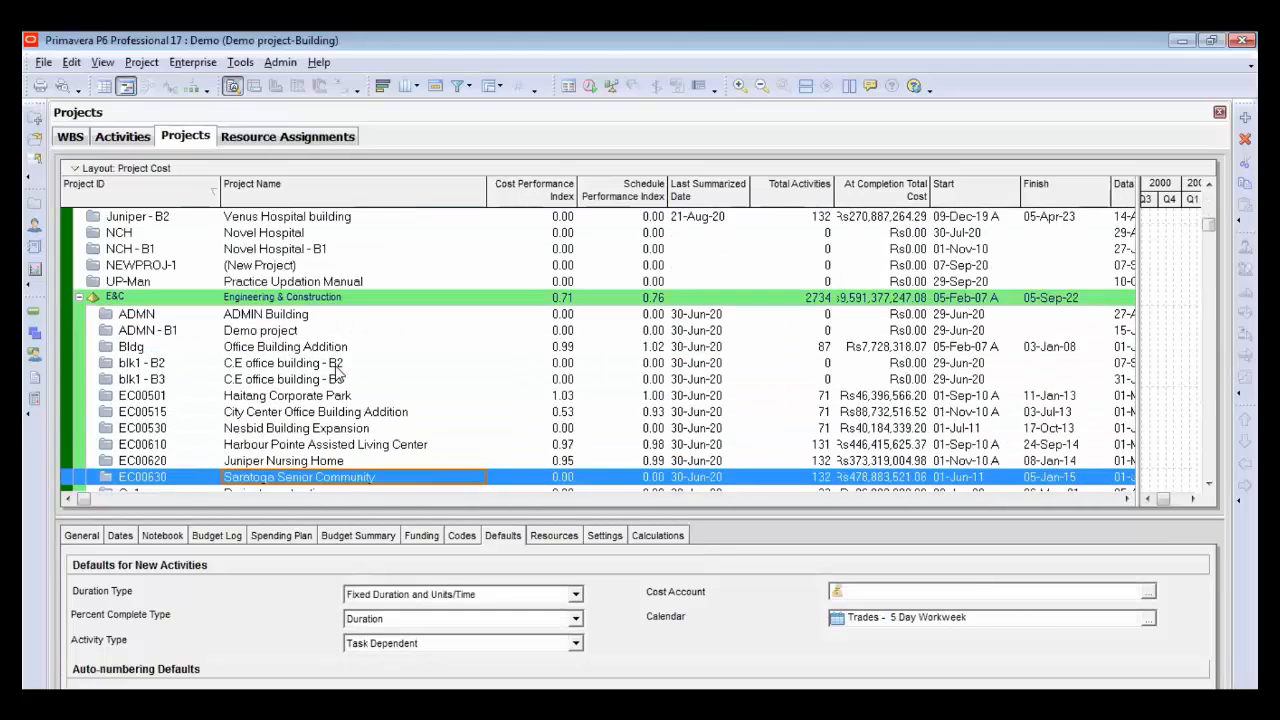
key(Down)
key(Down)
key(Down)
key(Down)
key(Down)
key(Down)
key(Down)
key(Down)
key(Down)
key(Down)
key(Down)
key(Down)
key(Down)
key(Down)
key(Down)
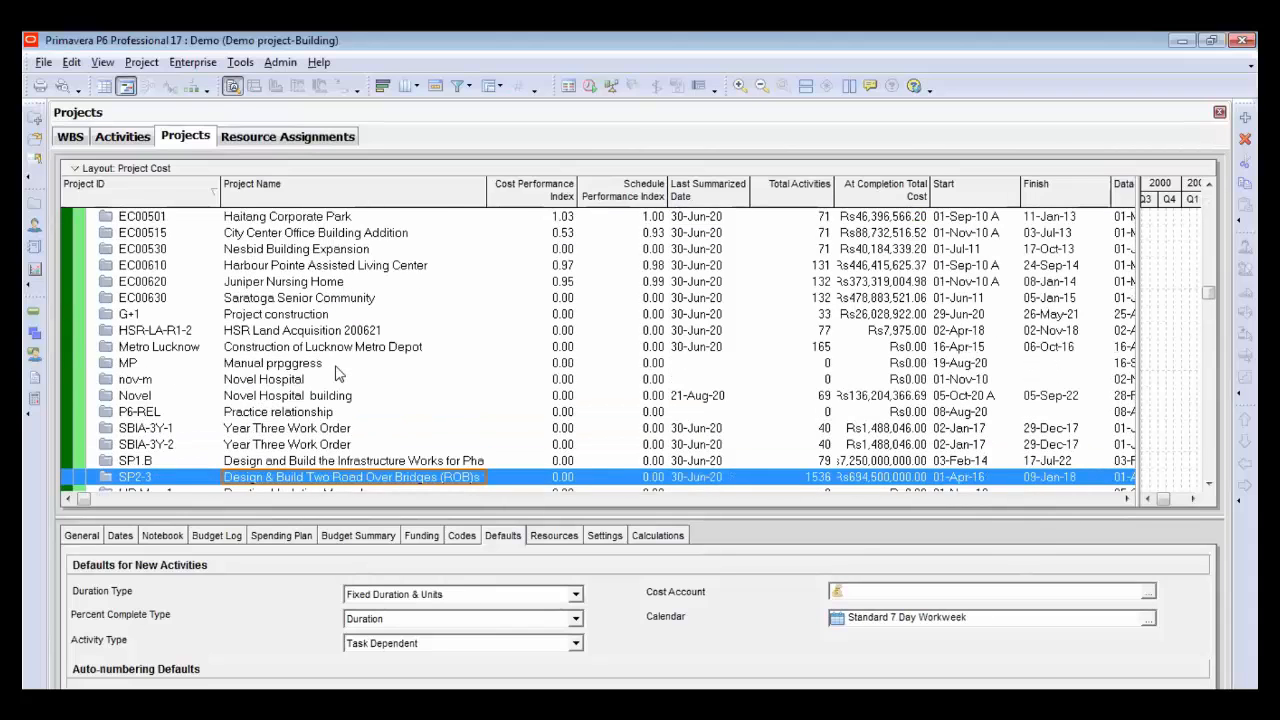
key(Down)
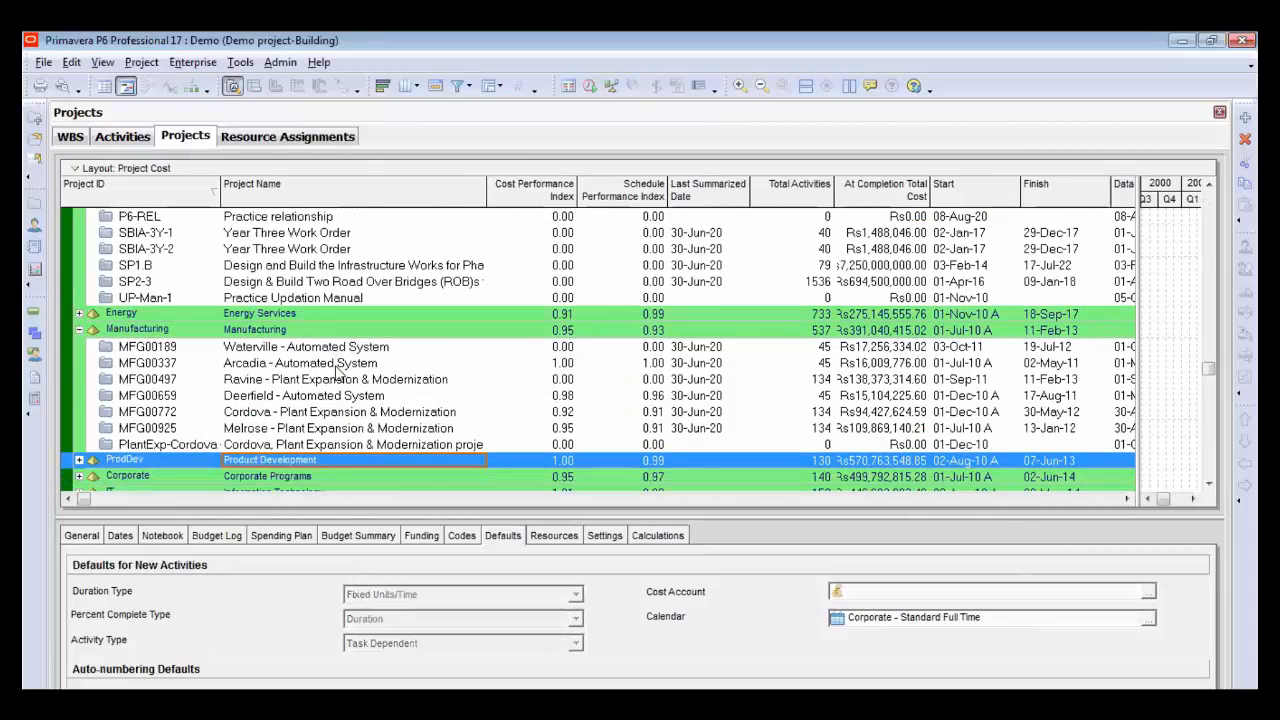
- Expand the Energy Services node and look through its projects and the Manufacturing projects below it
click(80, 314)
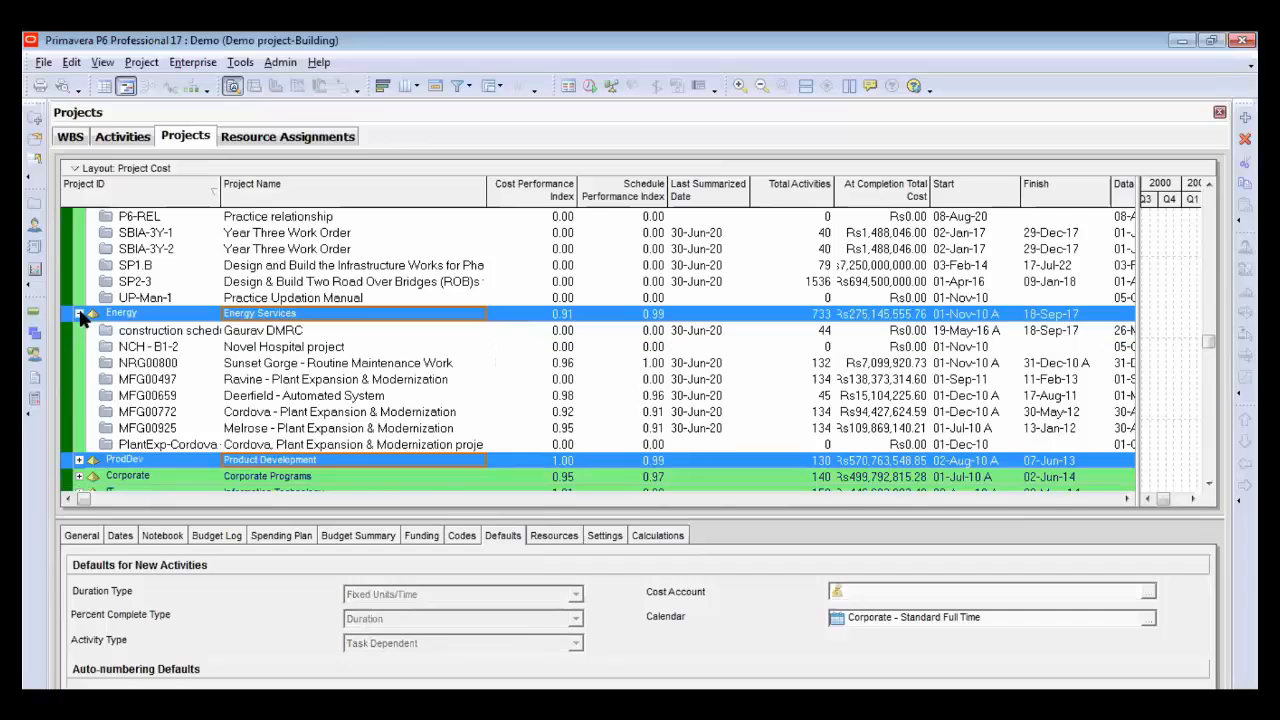
click(292, 382)
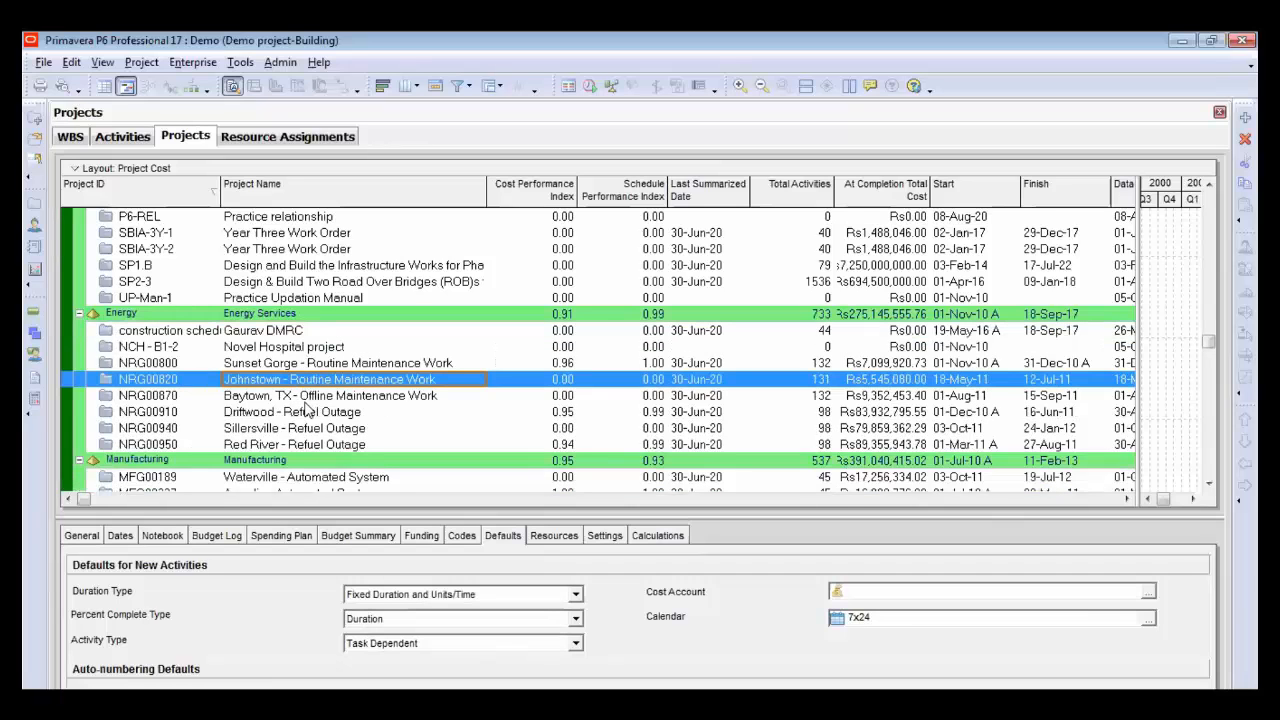
click(301, 450)
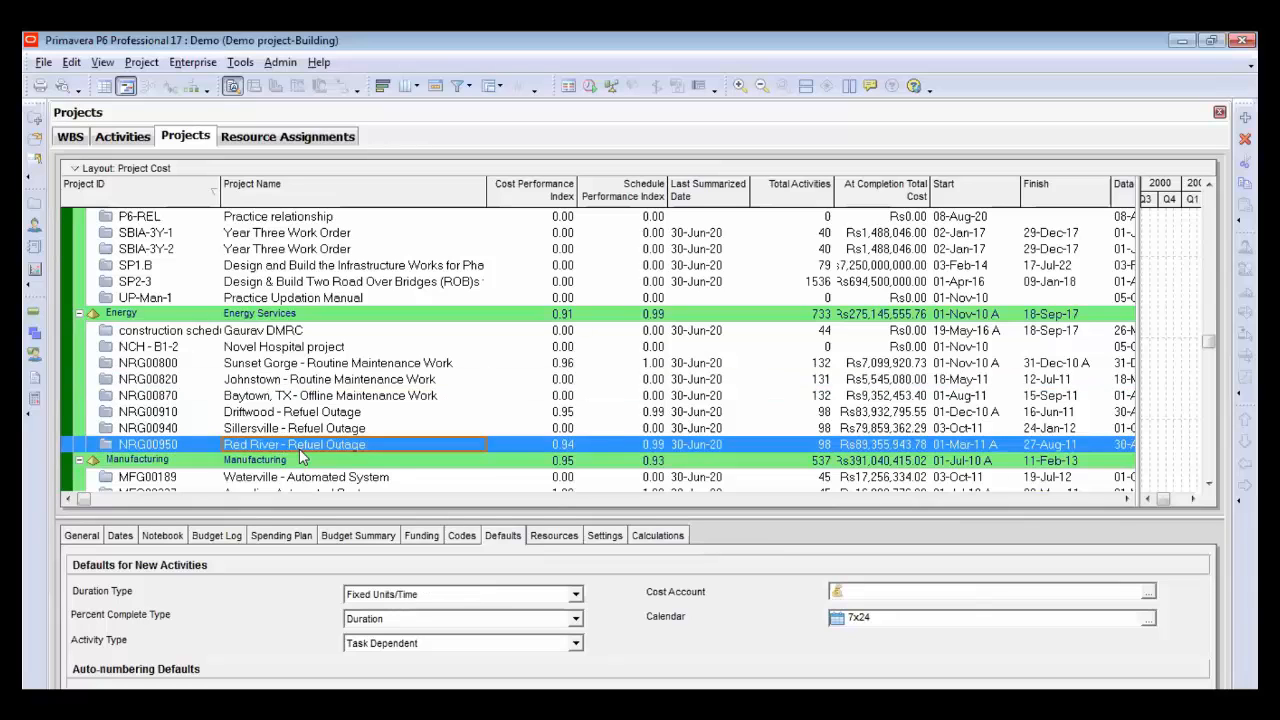
key(Down)
key(Down)
key(Down)
key(Down)
key(Down)
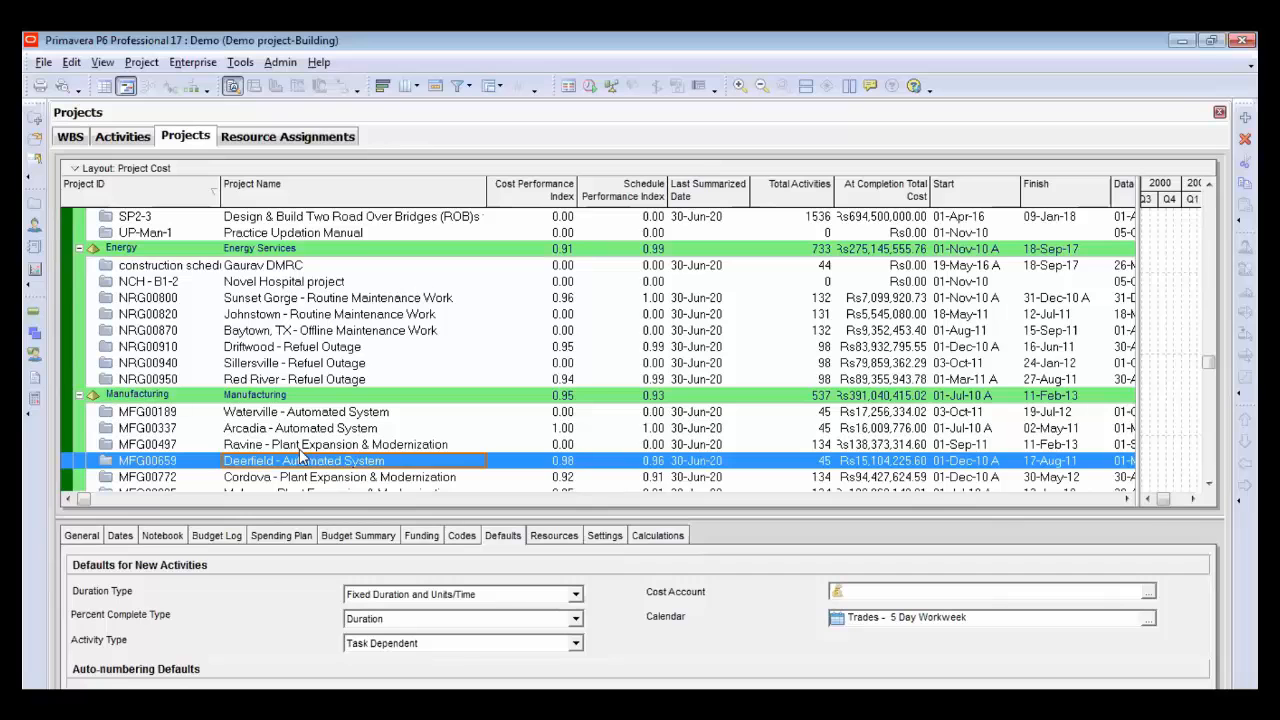
key(Down)
key(Down)
key(Down)
key(Down)
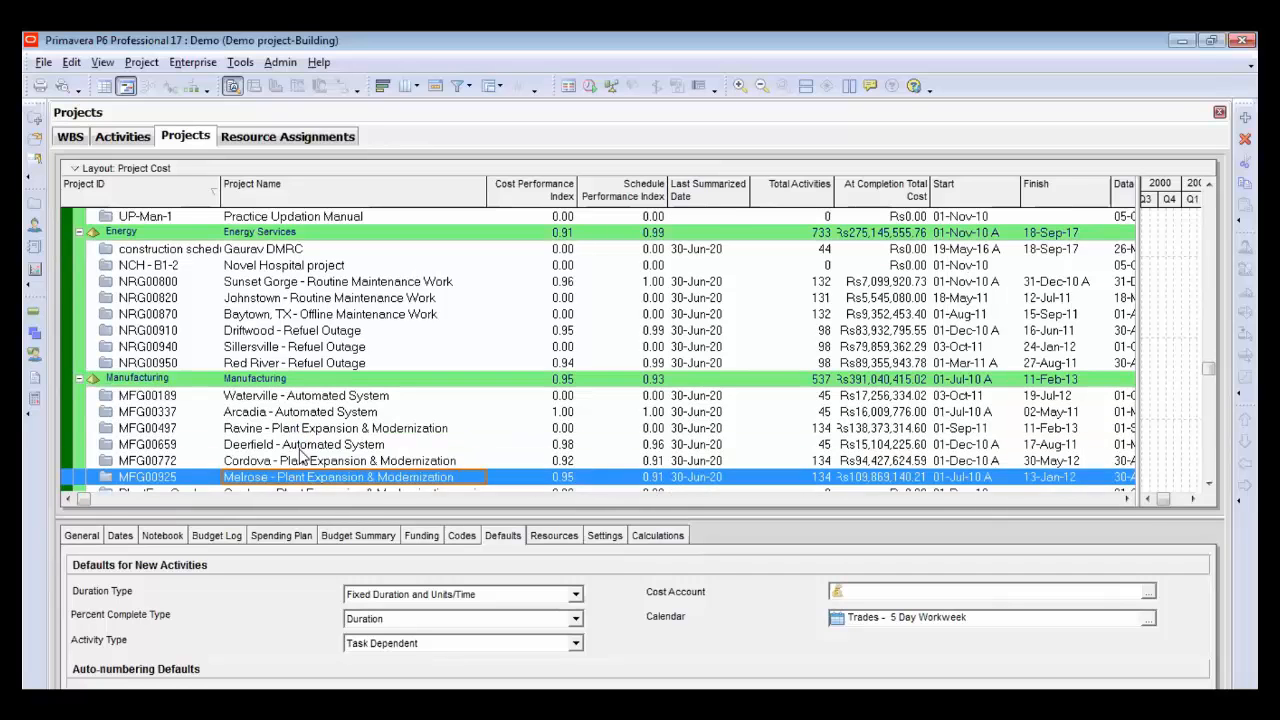
scroll(301, 456, down, 4)
scroll(301, 456, up, 13)
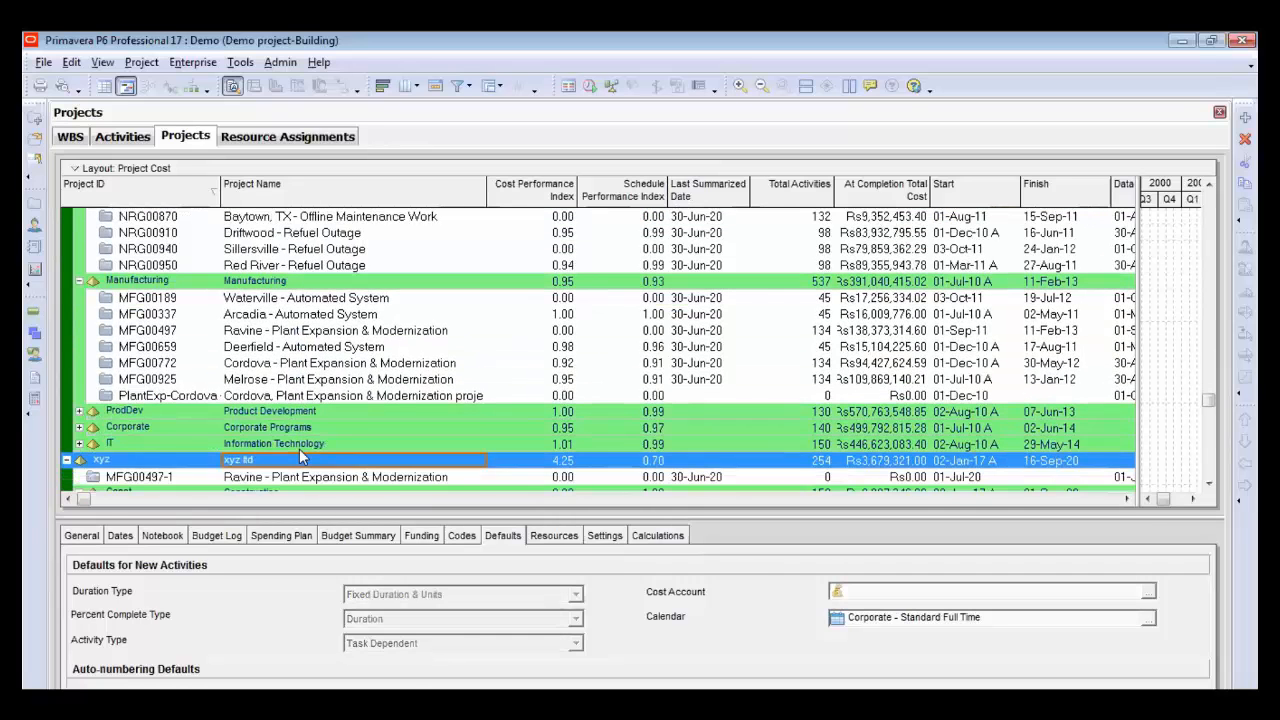
- Return to the Engineering & Construction projects and select C.E office building - B2
key(Up)
key(Up)
key(Up)
key(Up)
key(Up)
key(Up)
key(Up)
key(Up)
key(Up)
key(Up)
key(Up)
key(Up)
key(Up)
key(Up)
key(Up)
key(Up)
key(Up)
key(Up)
key(Up)
key(Up)
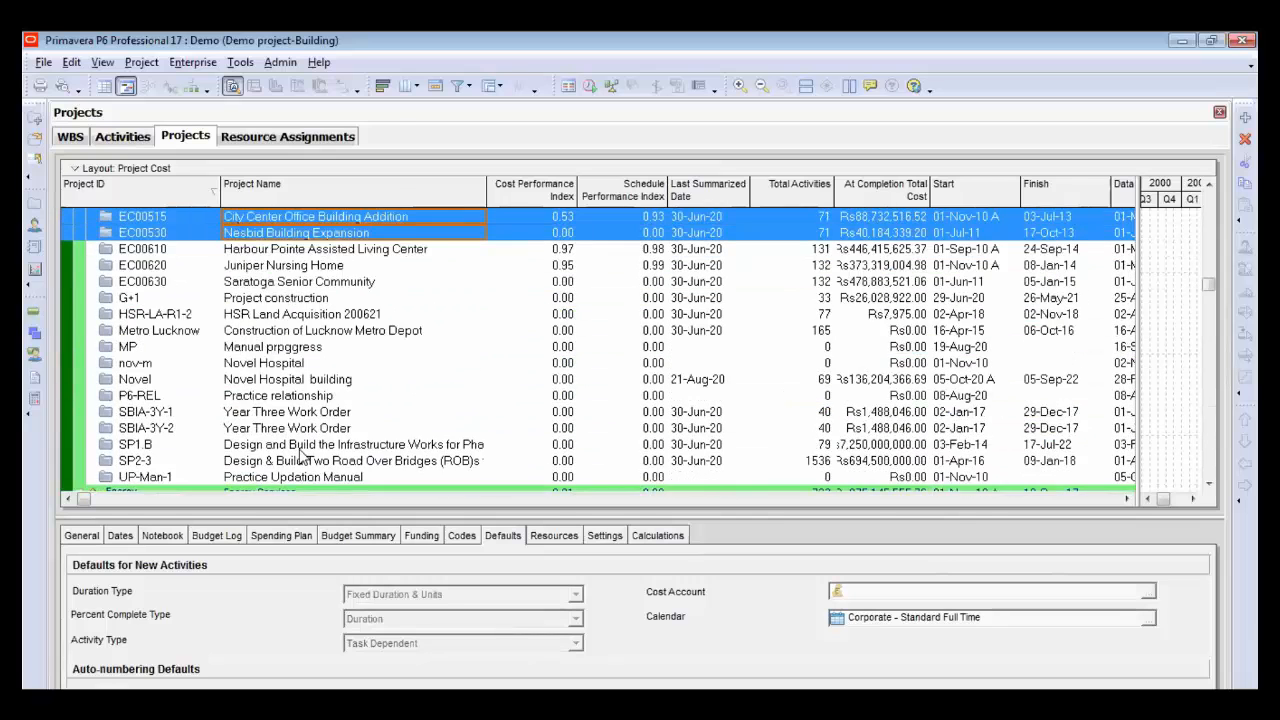
click(347, 430)
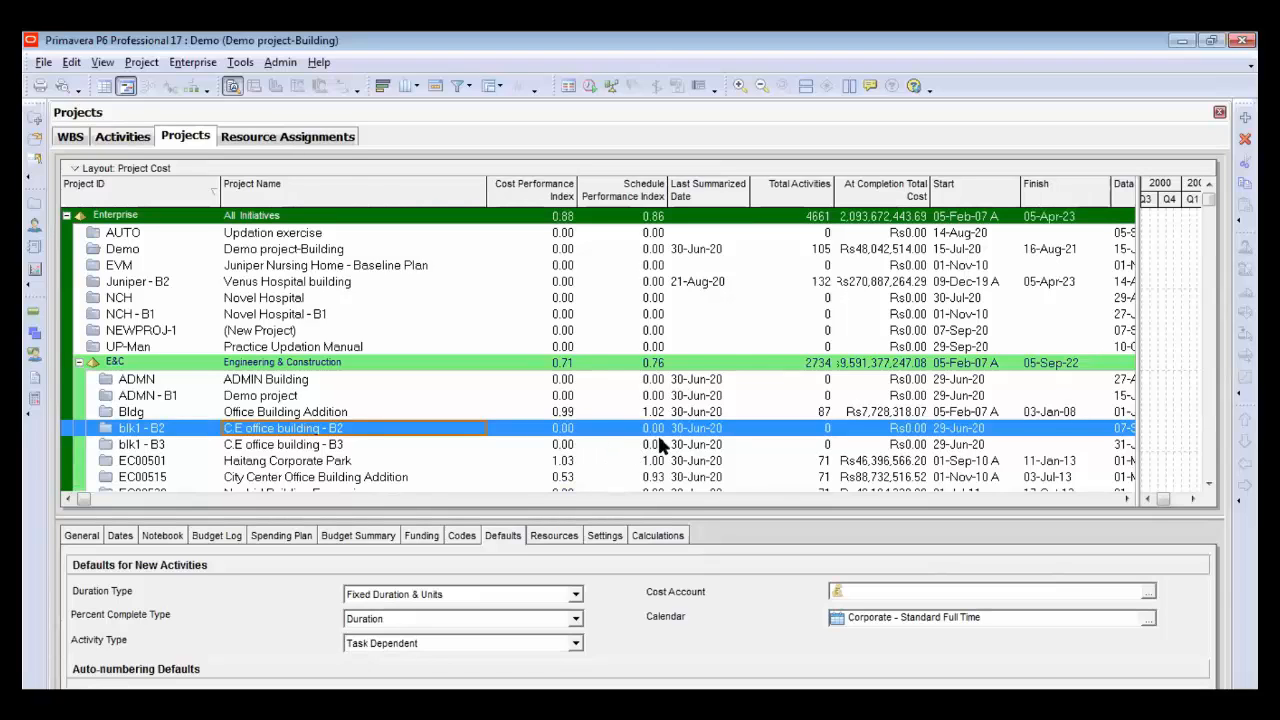
- Examine the Cost Performance Index values down the Engineering & Construction projects to HSR Land Acquisition 200621
click(561, 400)
key(Down)
key(Down)
key(Down)
key(Down)
key(Down)
key(Down)
key(Down)
key(Down)
key(Down)
key(Down)
key(Down)
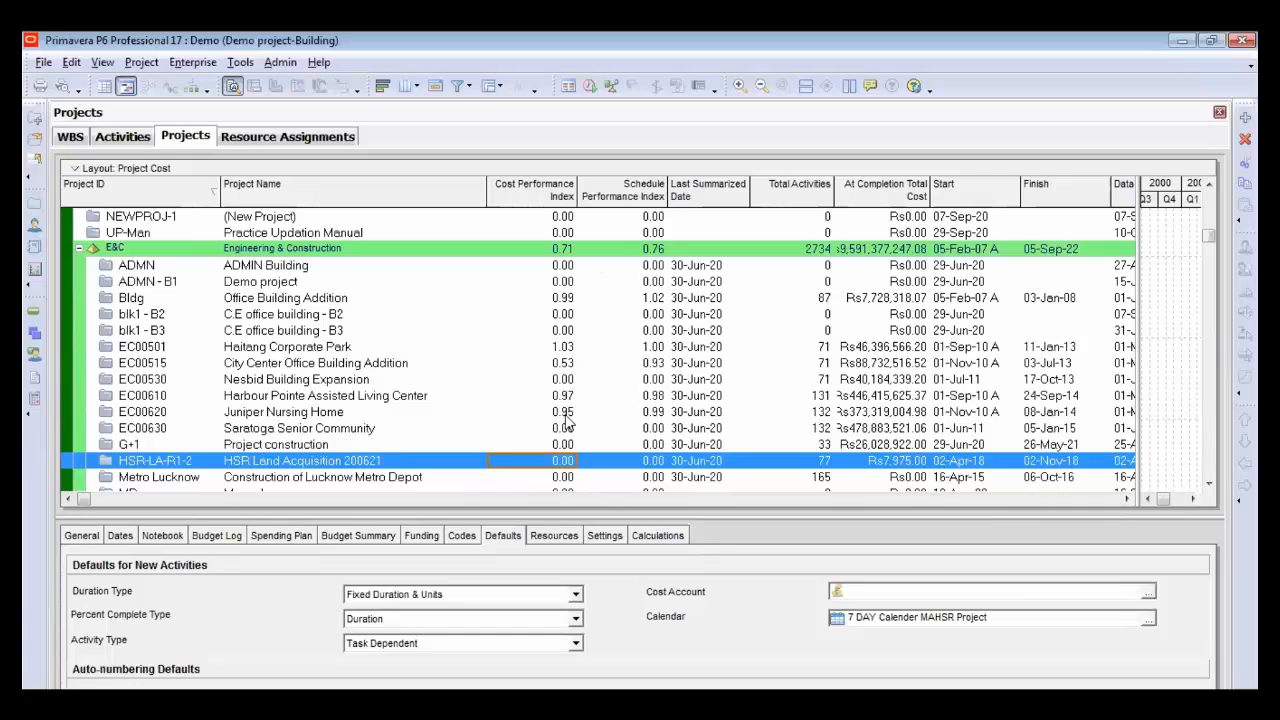
- Select the Schedule Performance Index of Juniper Nursing Home and widen the At Completion Total Cost column to fit its contents
click(653, 414)
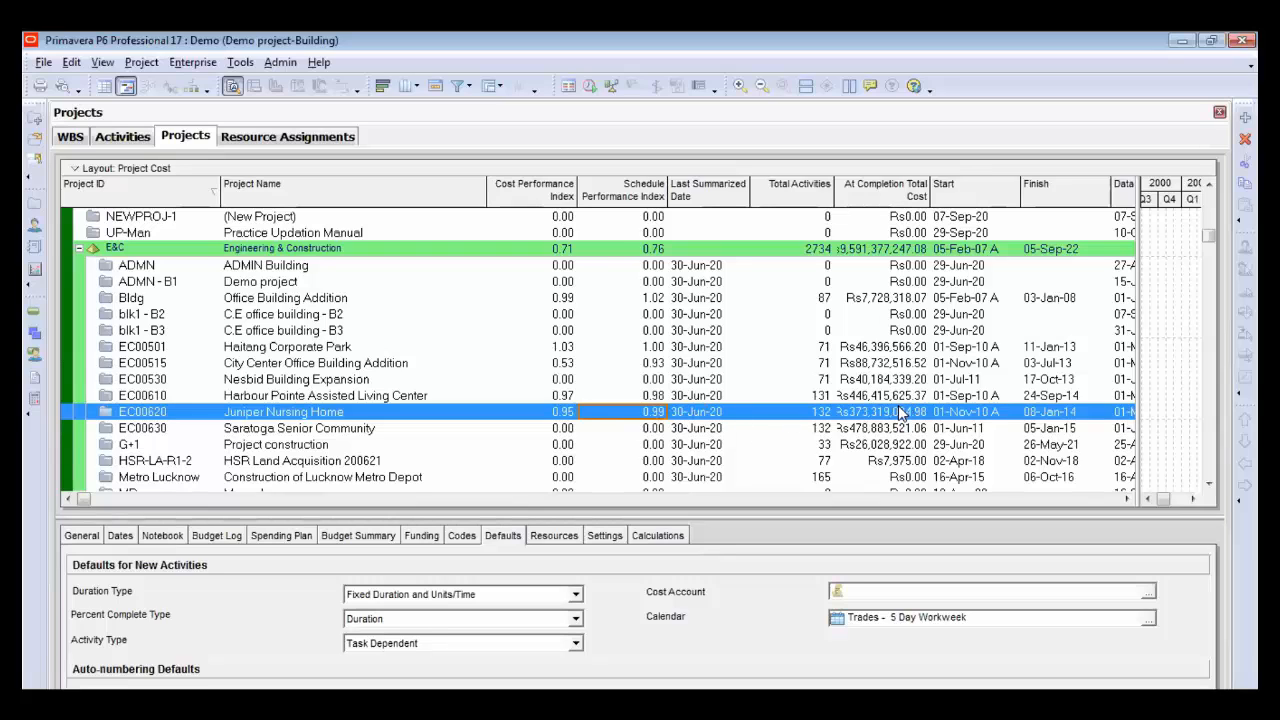
double_click(927, 200)
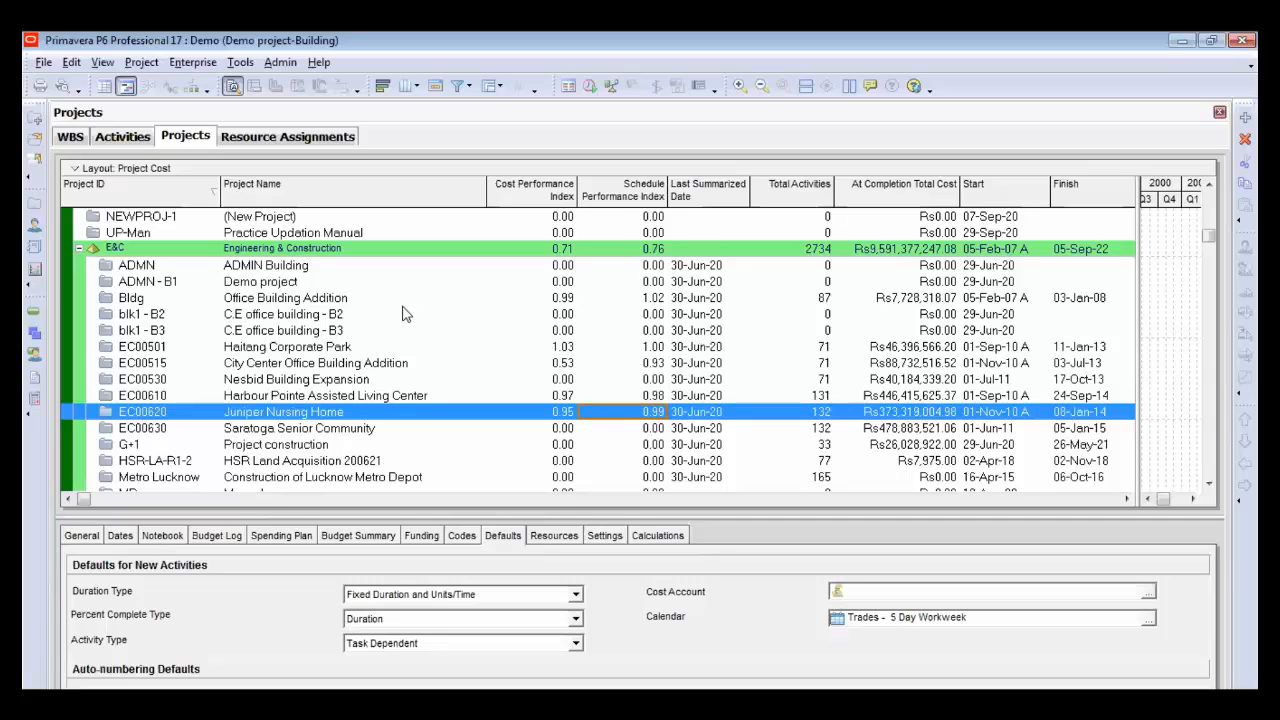
- Return to the start of the Enterprise project list, select Demo project-Building, and view the commands available for it
click(291, 284)
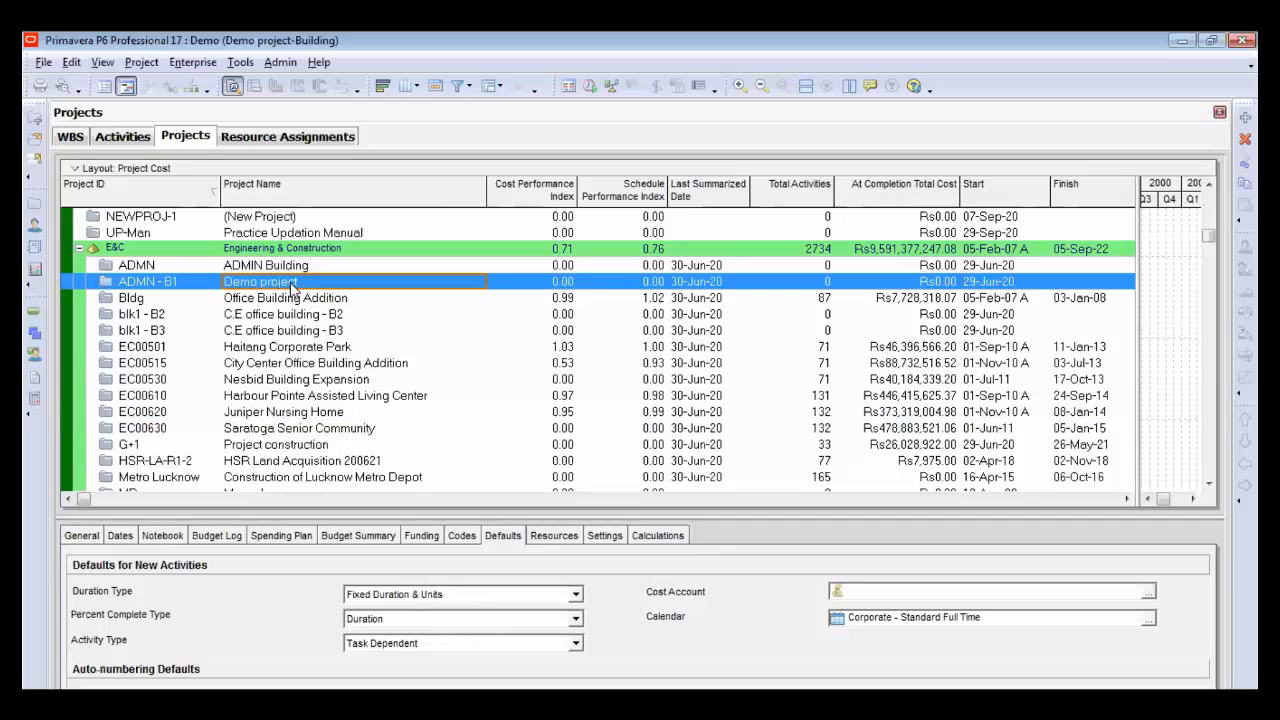
key(Up)
key(Up)
key(Up)
key(Up)
key(Up)
key(Up)
key(Up)
key(Up)
key(Up)
key(Up)
key(Up)
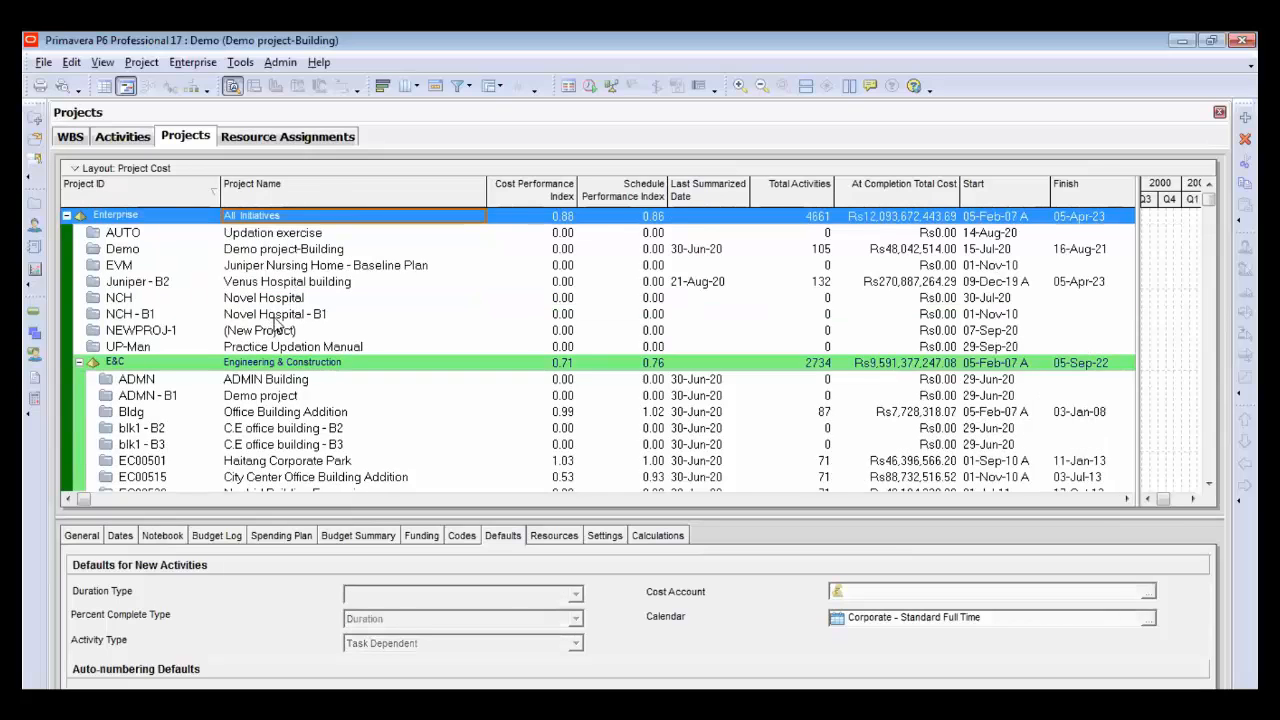
click(292, 255)
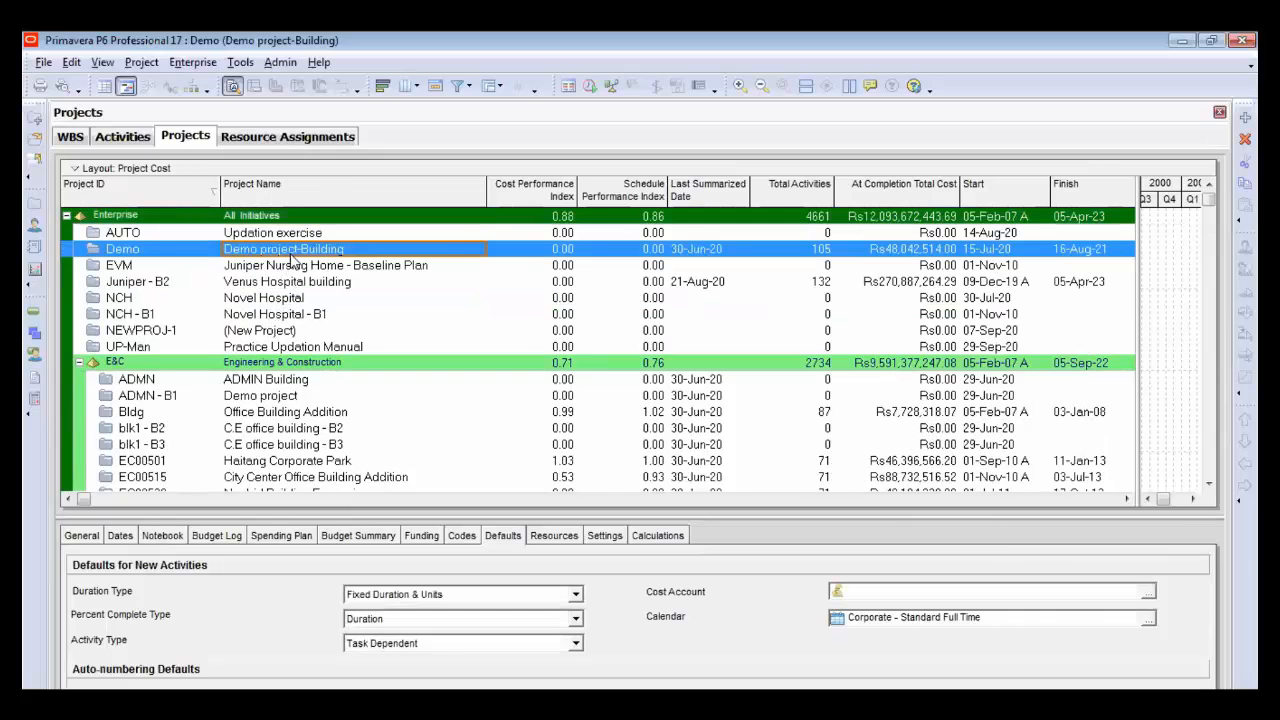
right_click(292, 257)
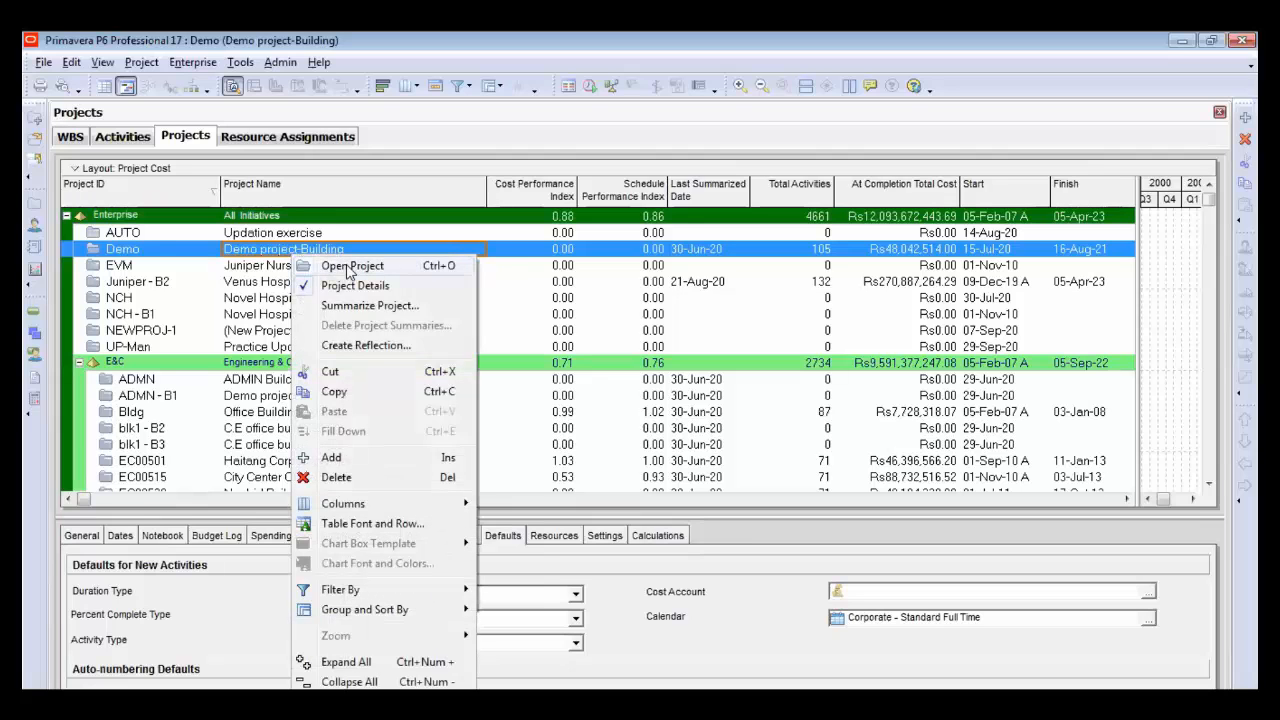
key(Escape)
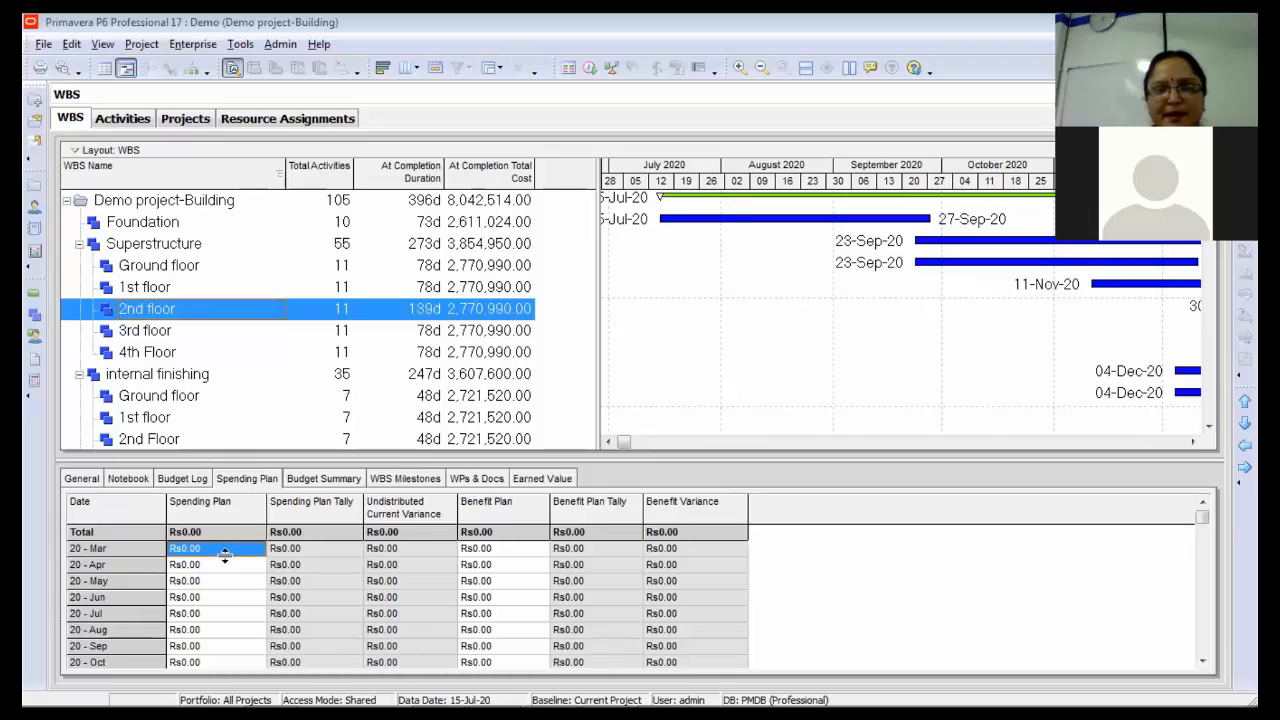
- Examine the floor-level WBS elements under Superstructure and internal finishing in Demo project-Building
key(Up)
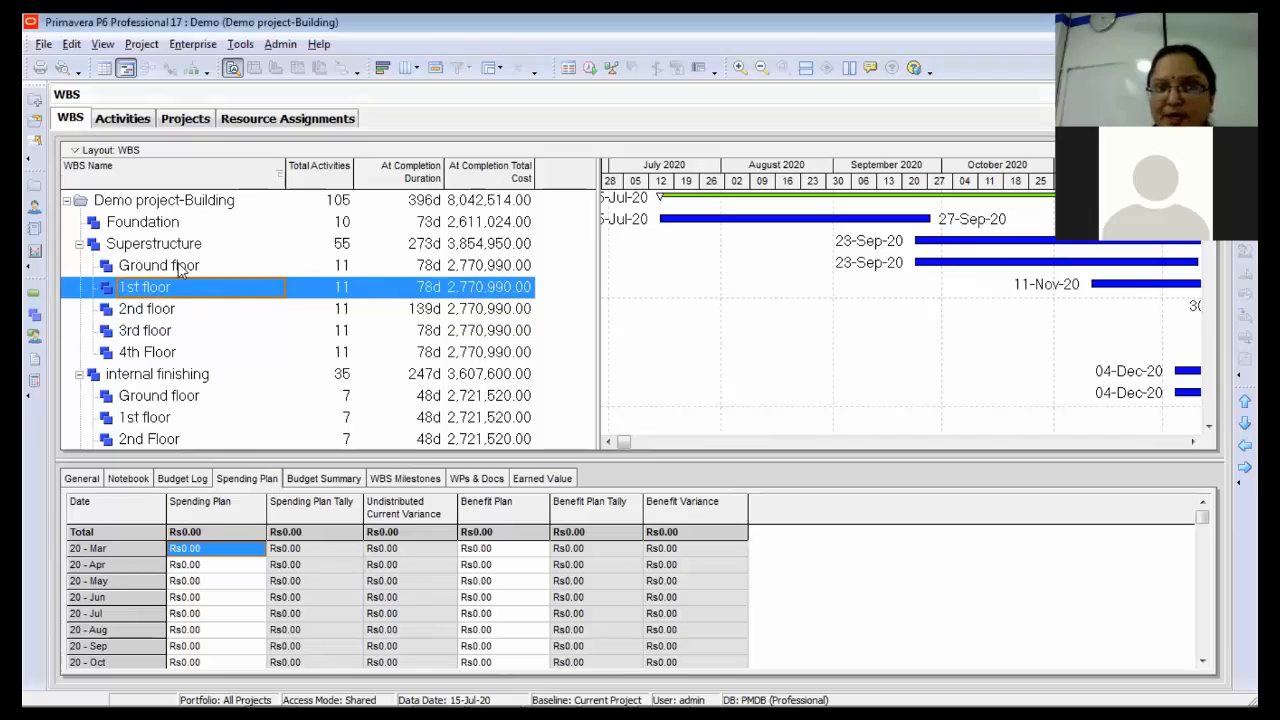
click(180, 251)
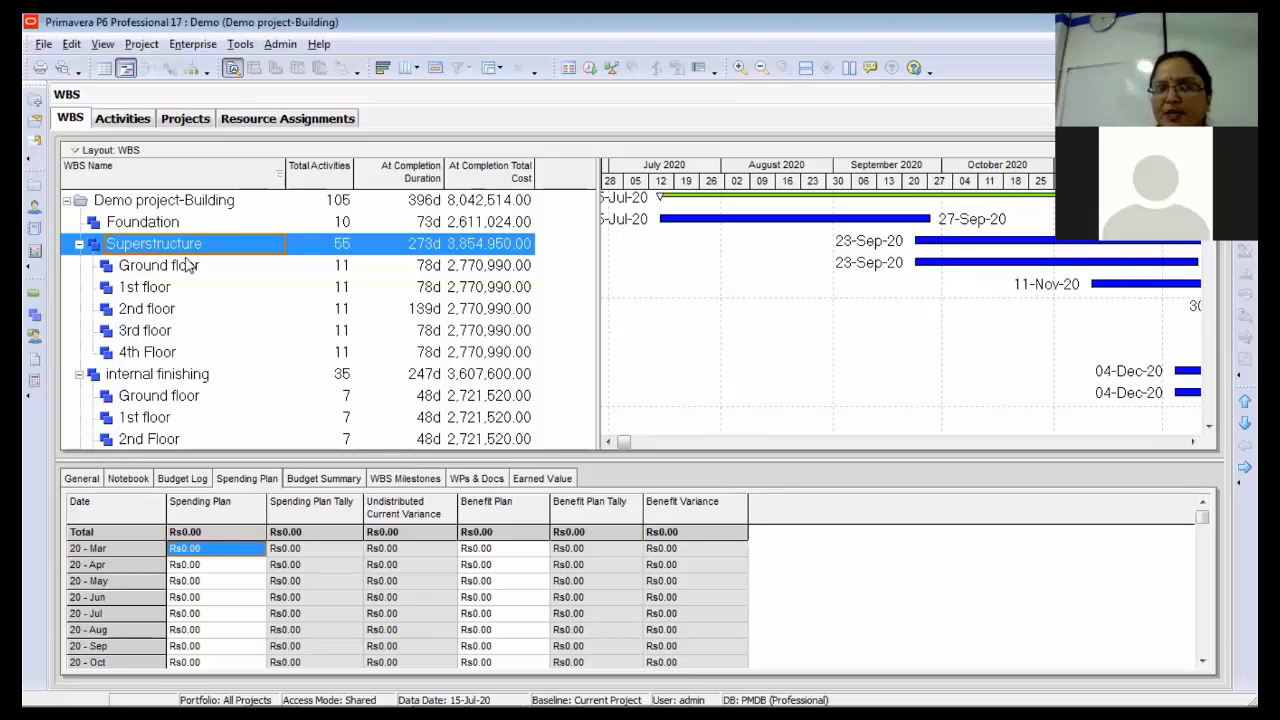
click(167, 377)
key(Down)
key(Down)
key(Down)
key(Down)
key(Down)
key(Down)
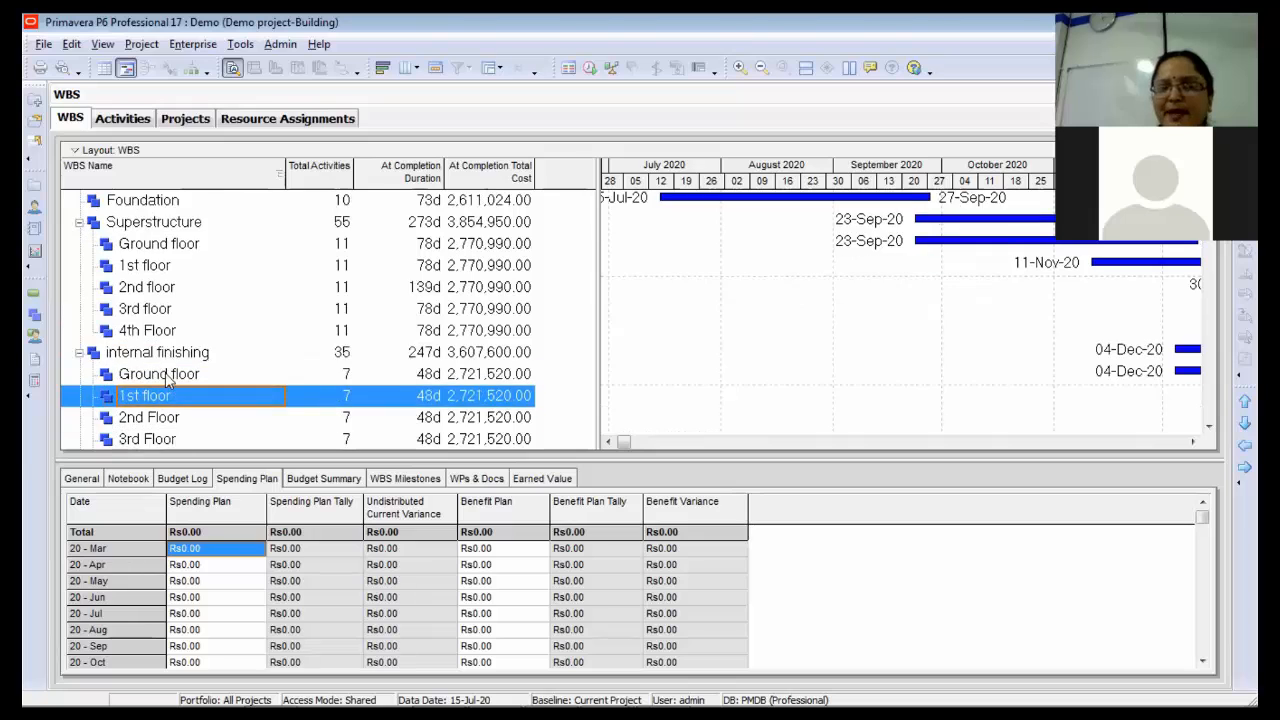
key(Up)
key(Up)
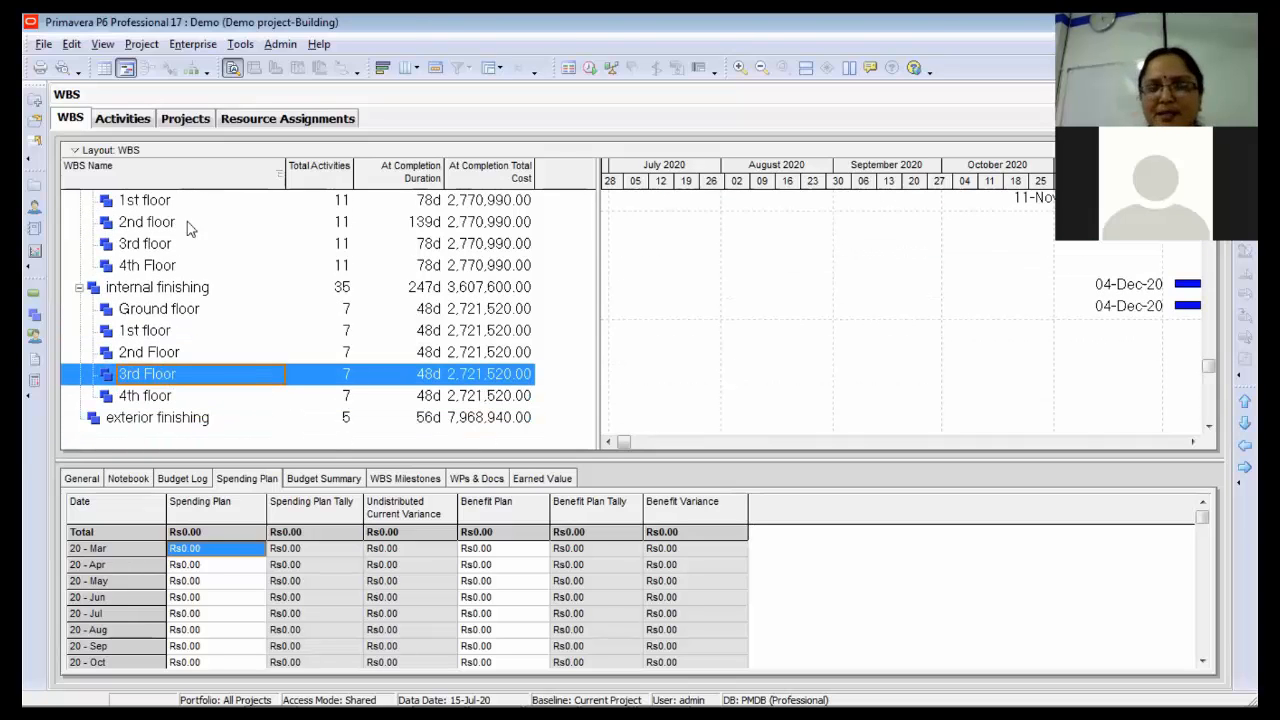
click(170, 308)
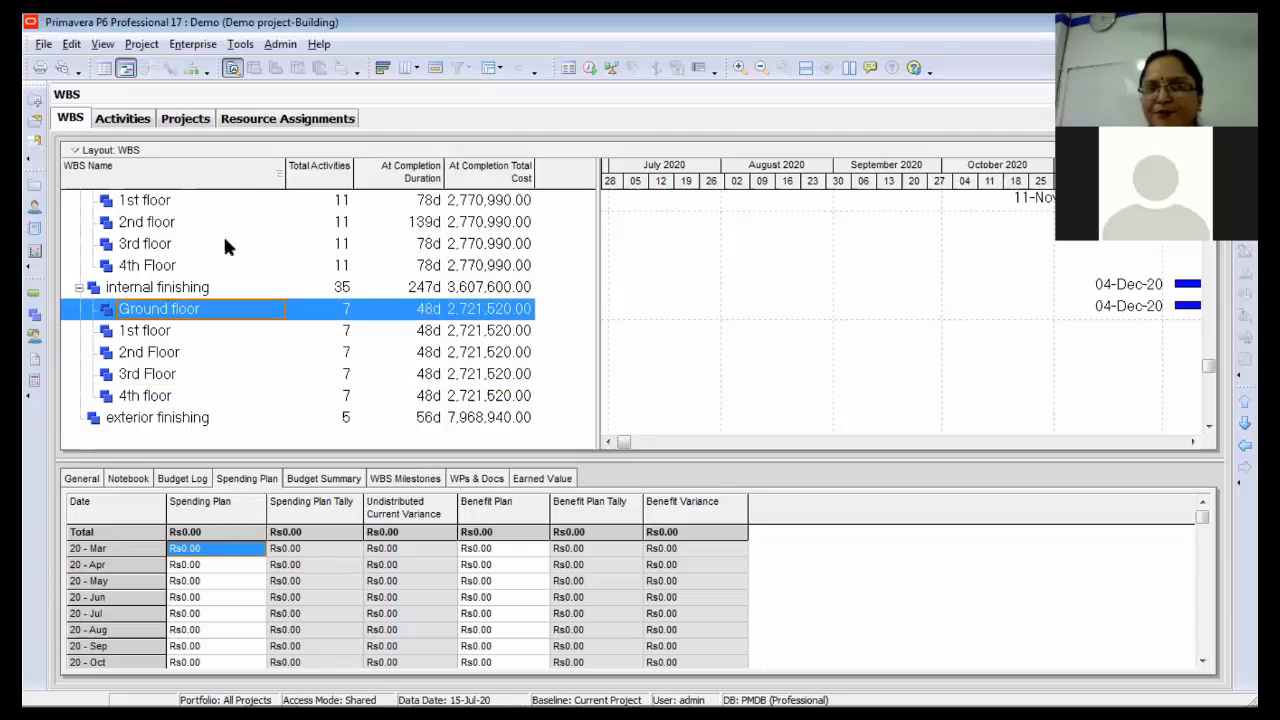
click(175, 260)
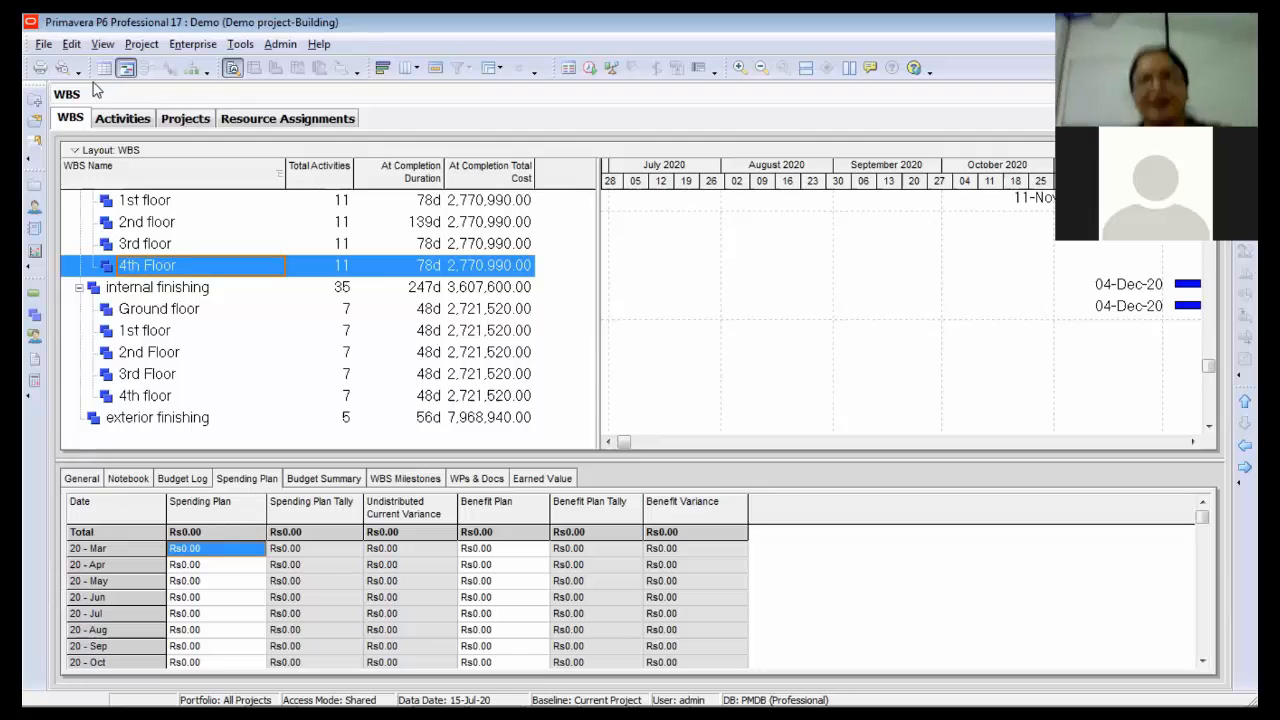
- Show the activities of Demo project-Building and select the Prepairing drawing & design activity under Foundation
click(94, 149)
click(134, 122)
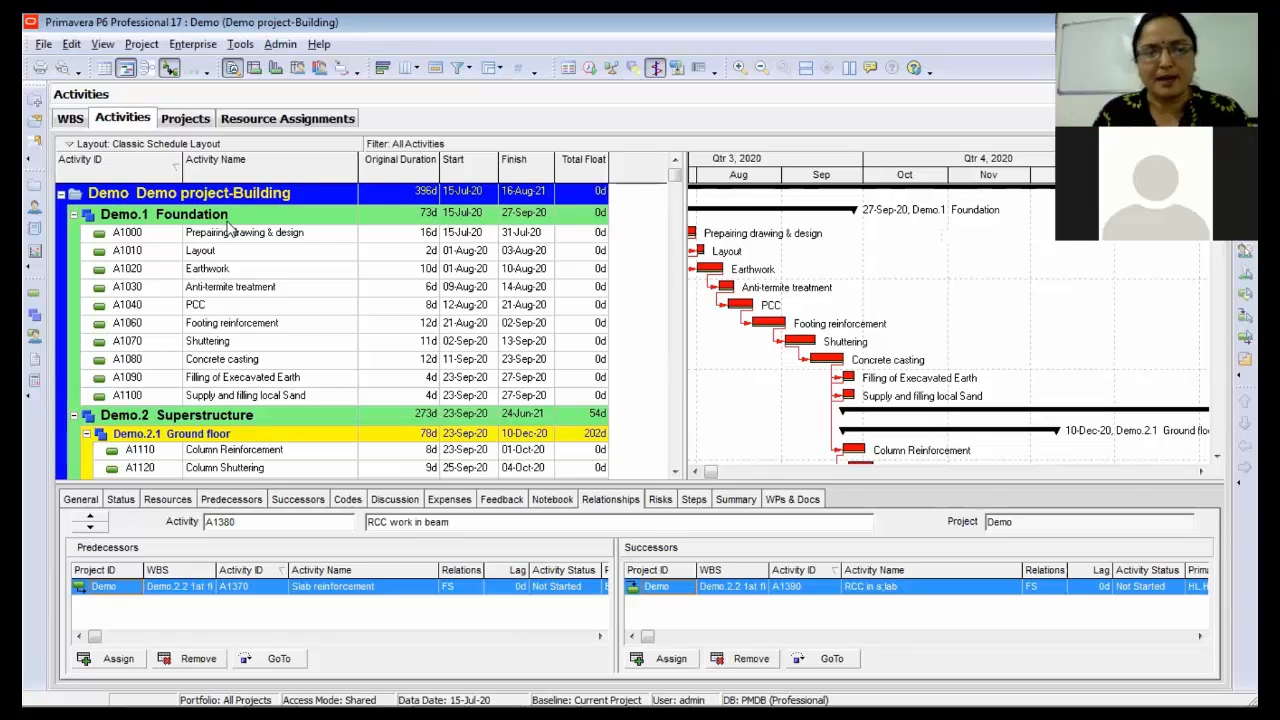
click(252, 239)
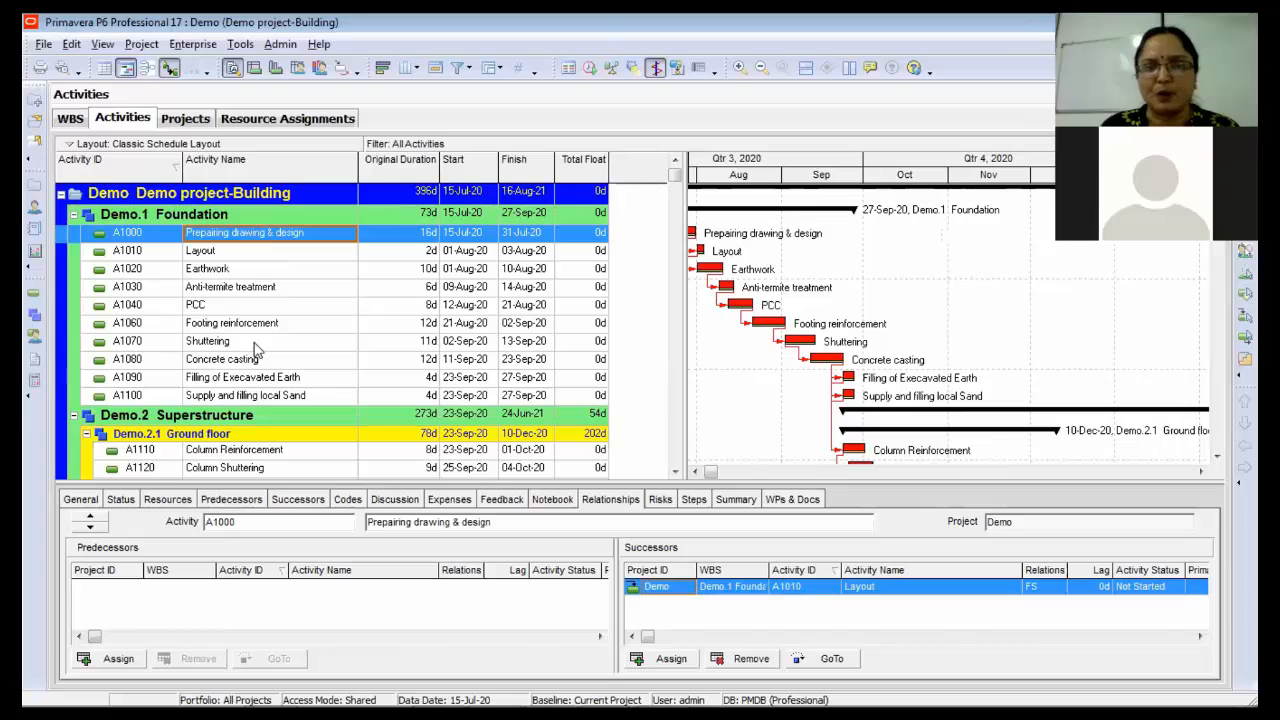
- Look through the Superstructure activities of the ground floor and 1st floor, including their predecessors and successors
click(277, 452)
key(Down)
key(Down)
key(Down)
key(Down)
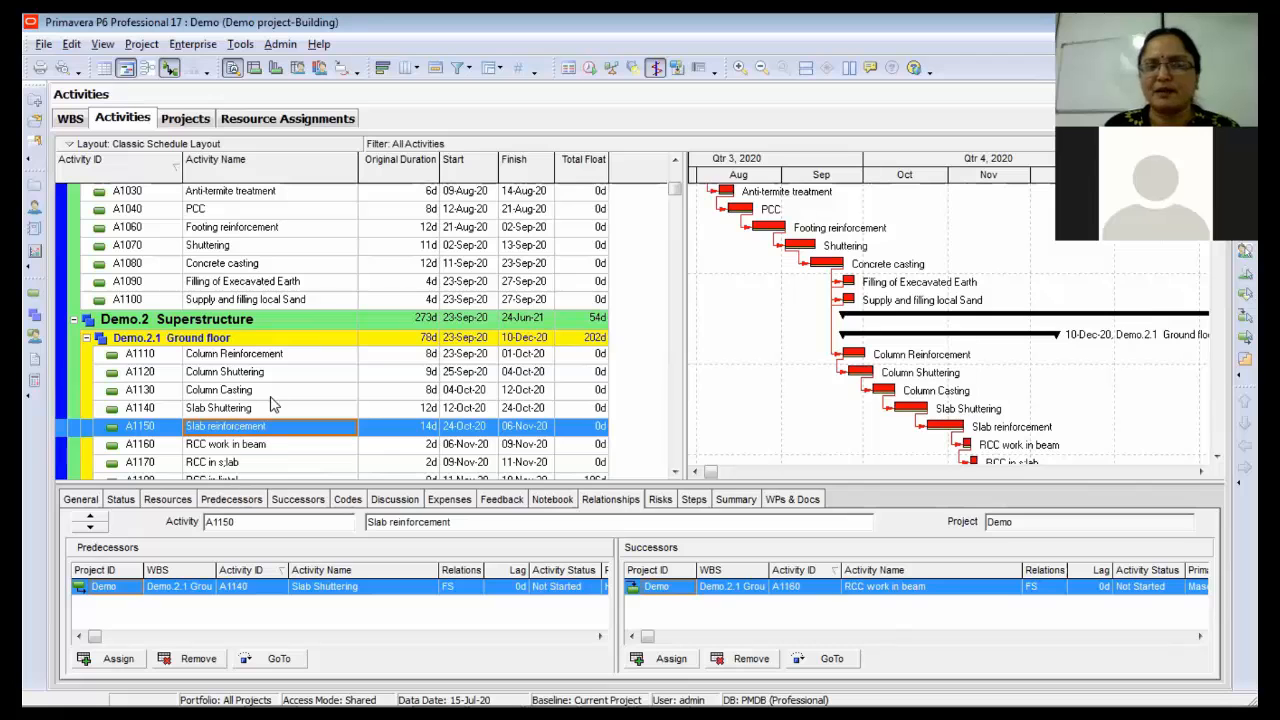
key(Down)
key(Down)
key(Down)
key(Down)
key(Down)
key(Down)
key(Down)
key(Down)
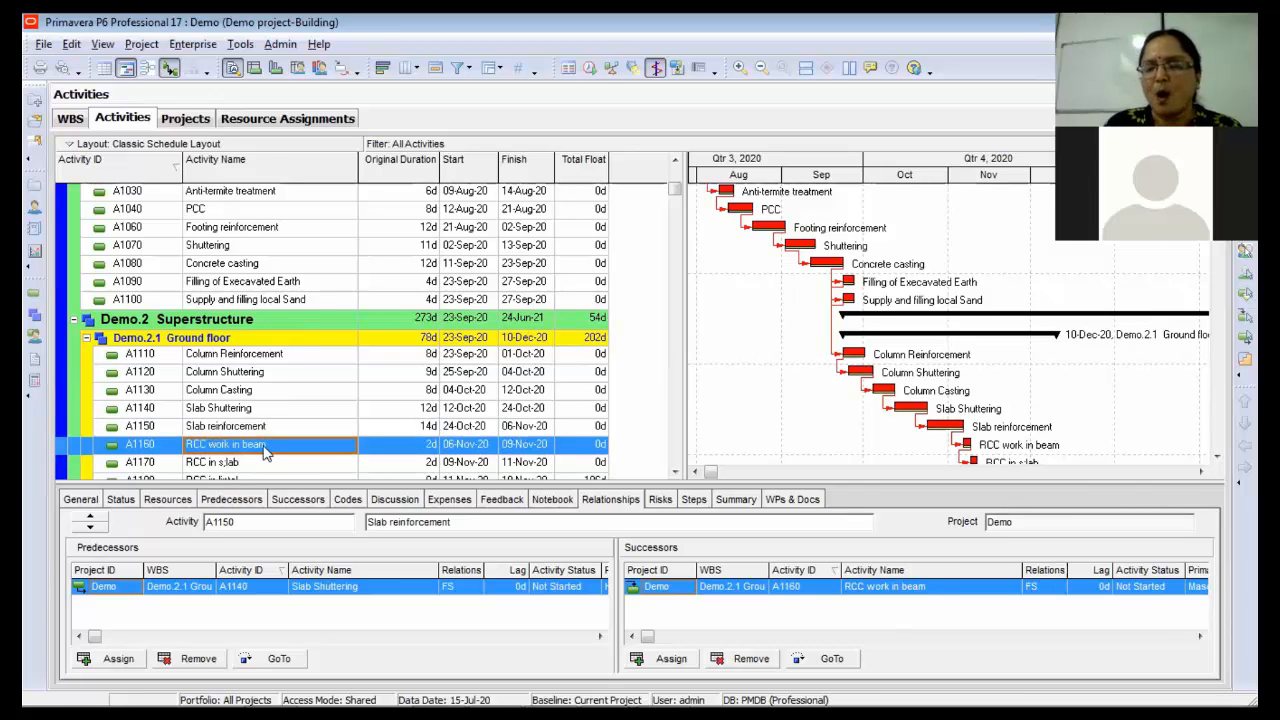
key(Down)
key(Down)
key(Down)
key(Down)
key(Down)
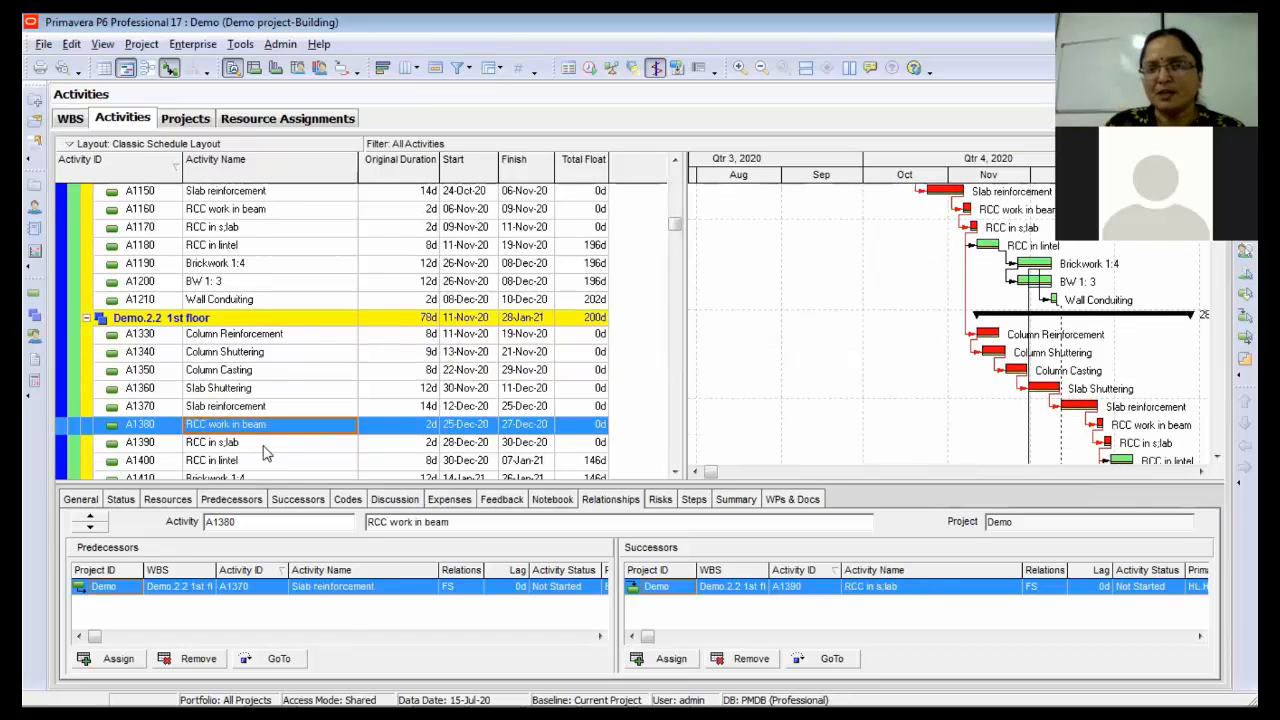
- Go back up to the ground floor activities and select Slab Shuttering to examine its relationships
key(Up)
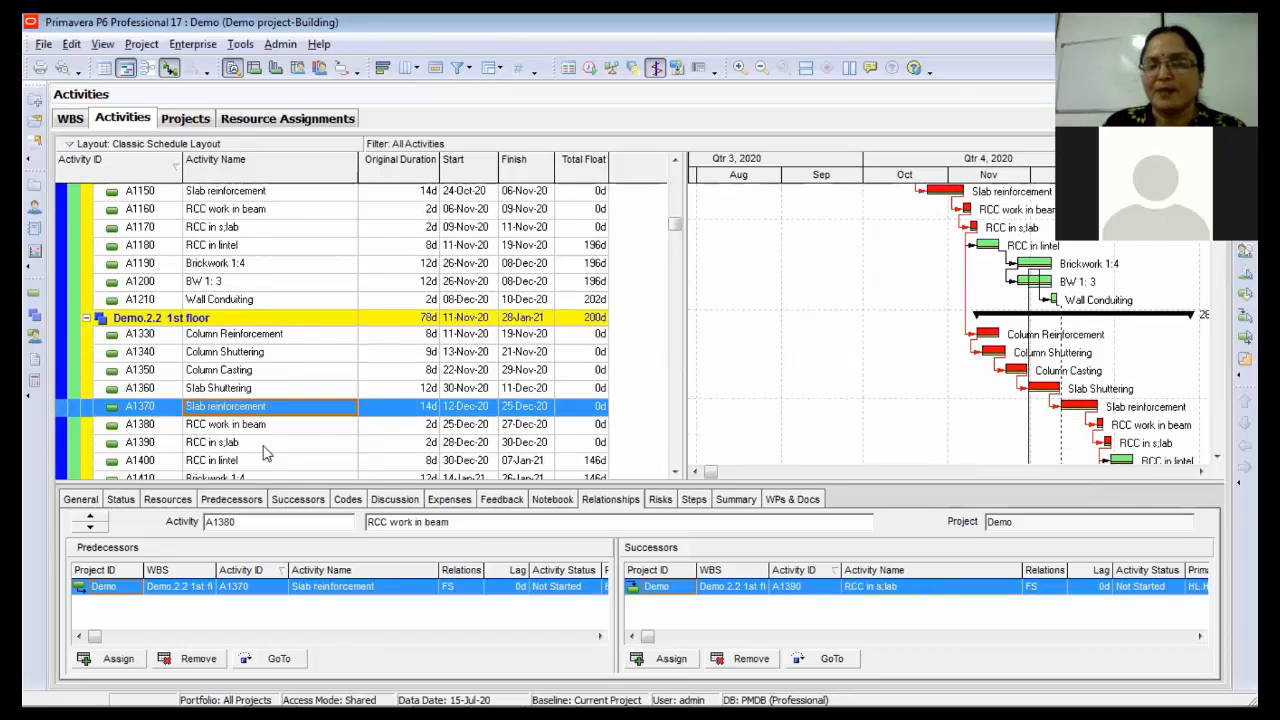
key(Up)
key(Up)
key(Up)
key(Up)
key(Up)
key(Up)
key(Up)
key(Up)
key(Up)
key(Up)
key(Up)
key(Up)
key(Up)
key(Up)
key(Up)
key(Up)
key(Up)
key(Up)
key(Up)
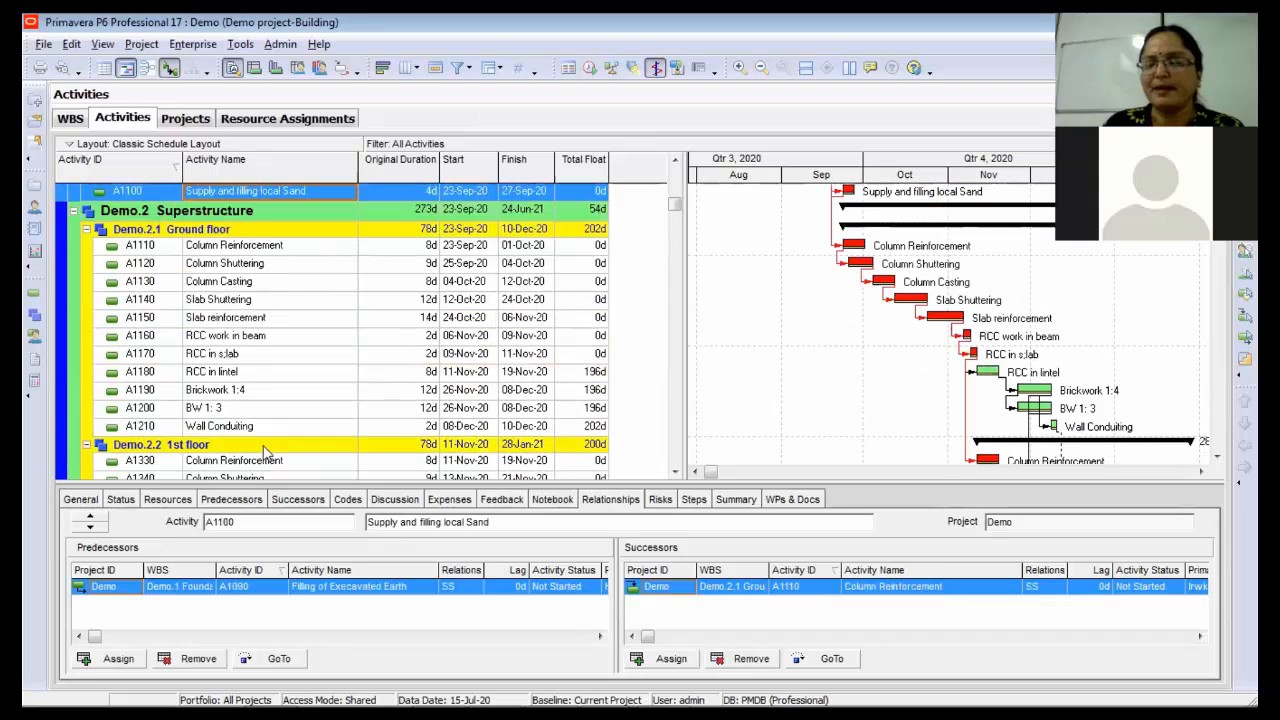
click(332, 304)
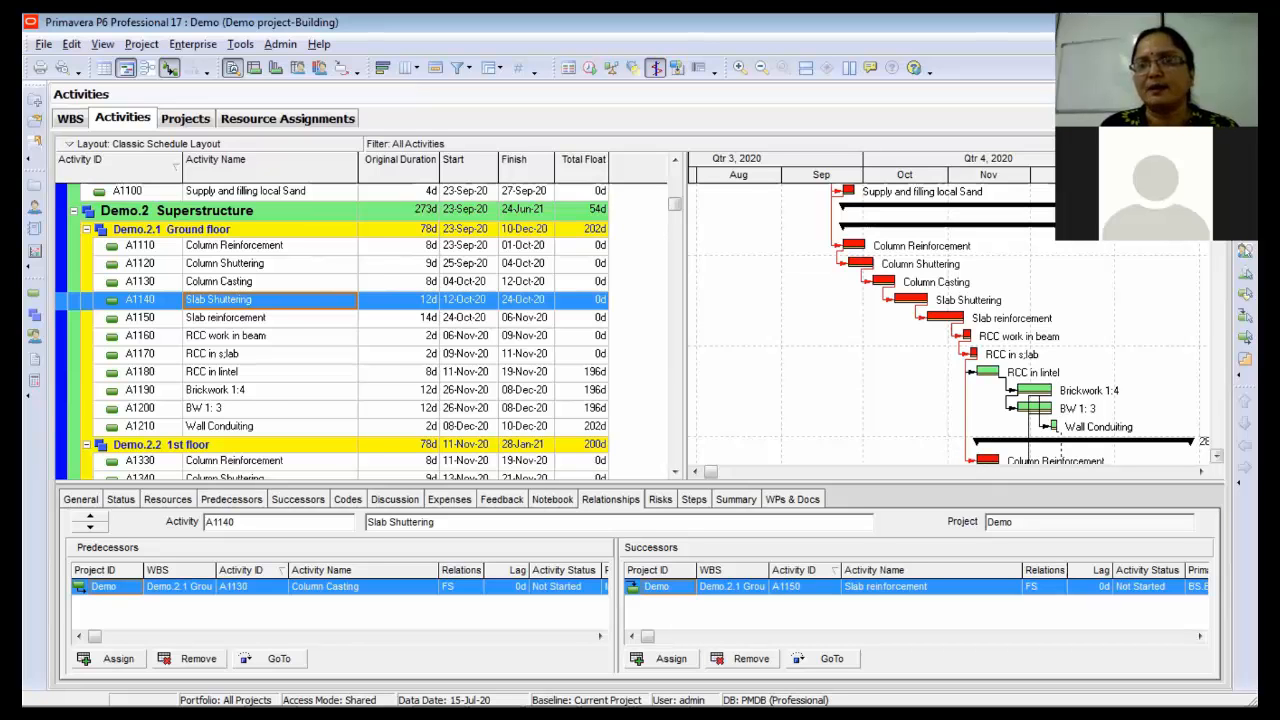
scroll(330, 330, up, 2)
scroll(330, 330, down, 3)
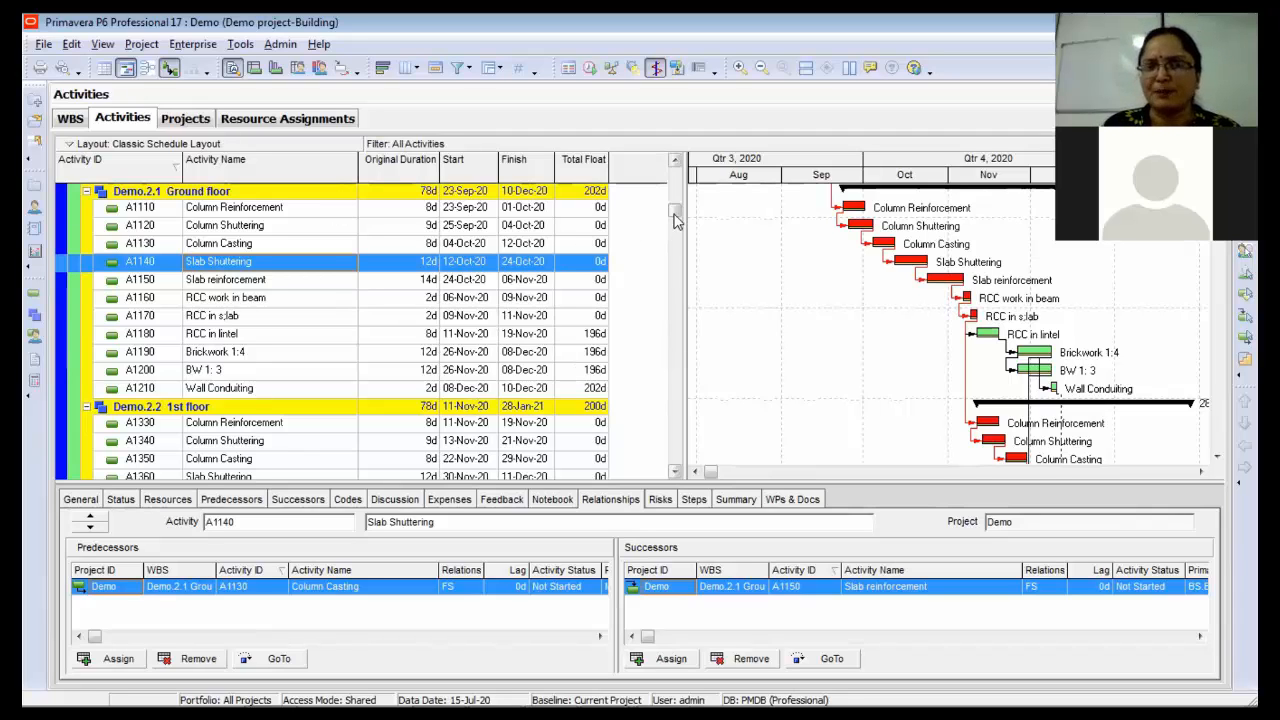
- Go back from the 1st floor activities to Foundation and show the resources assigned to the PCC activity
drag(675, 212, 681, 240)
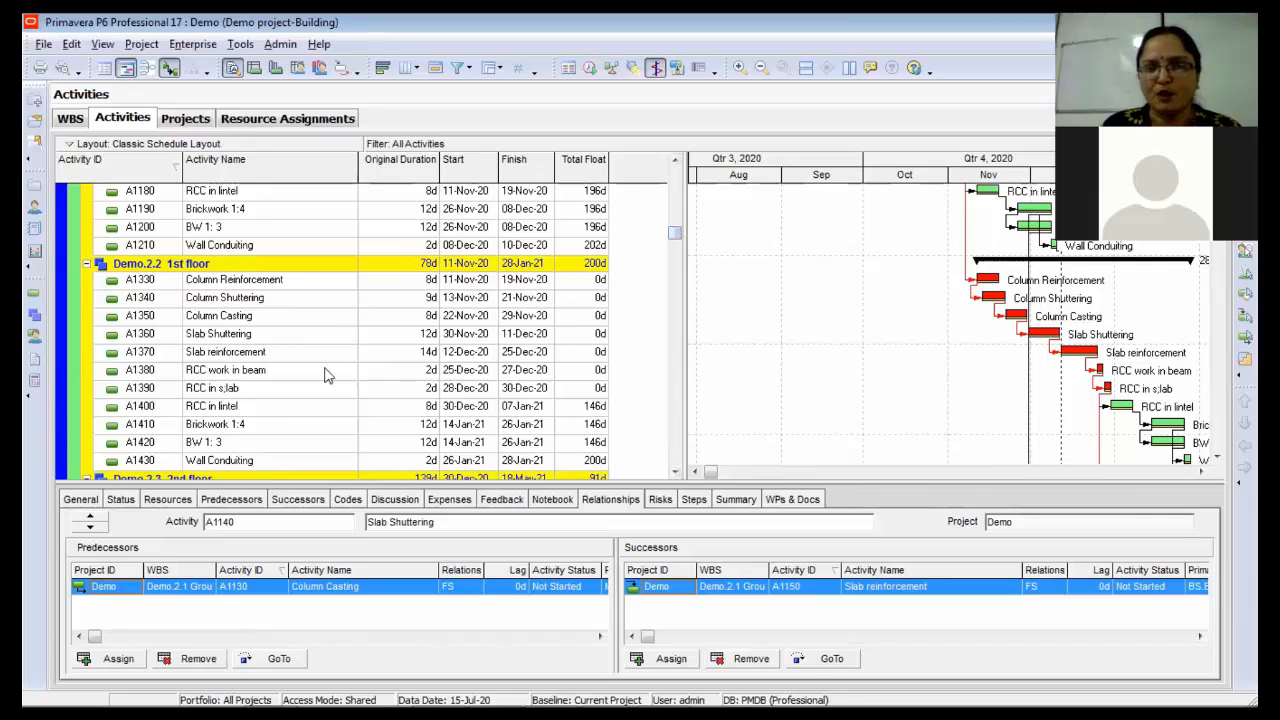
click(681, 216)
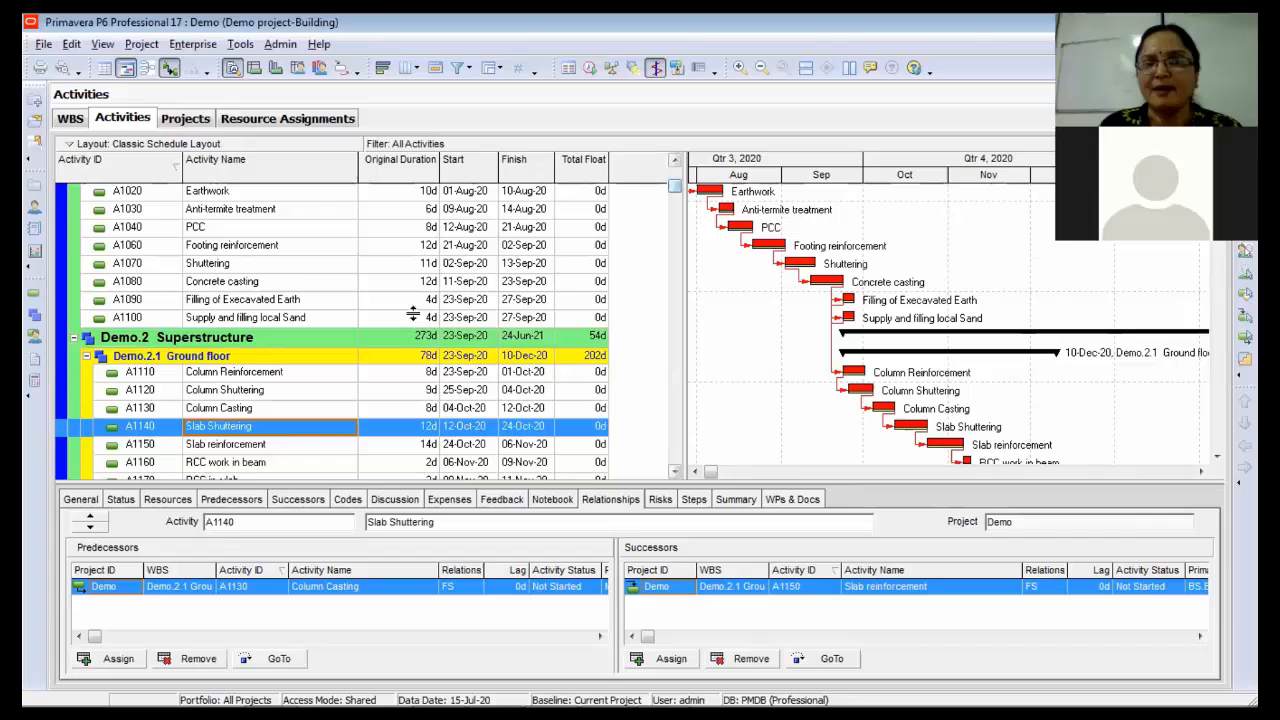
click(679, 177)
click(679, 177)
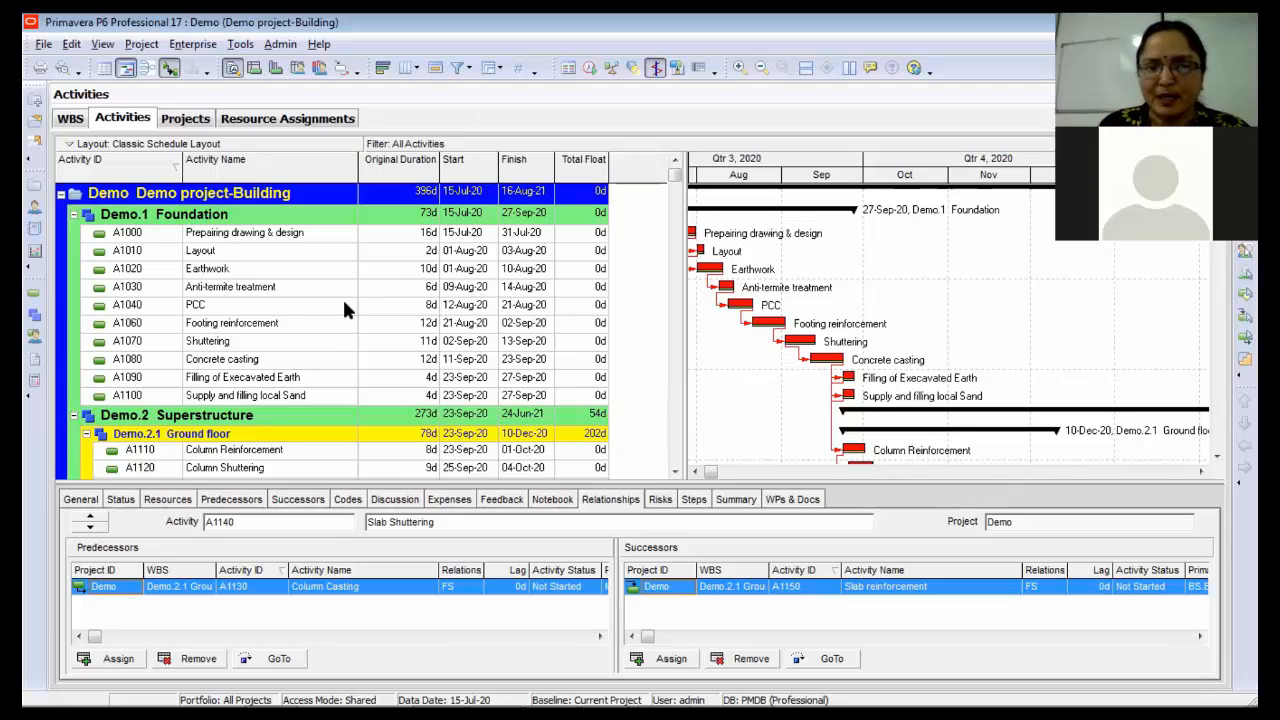
click(407, 311)
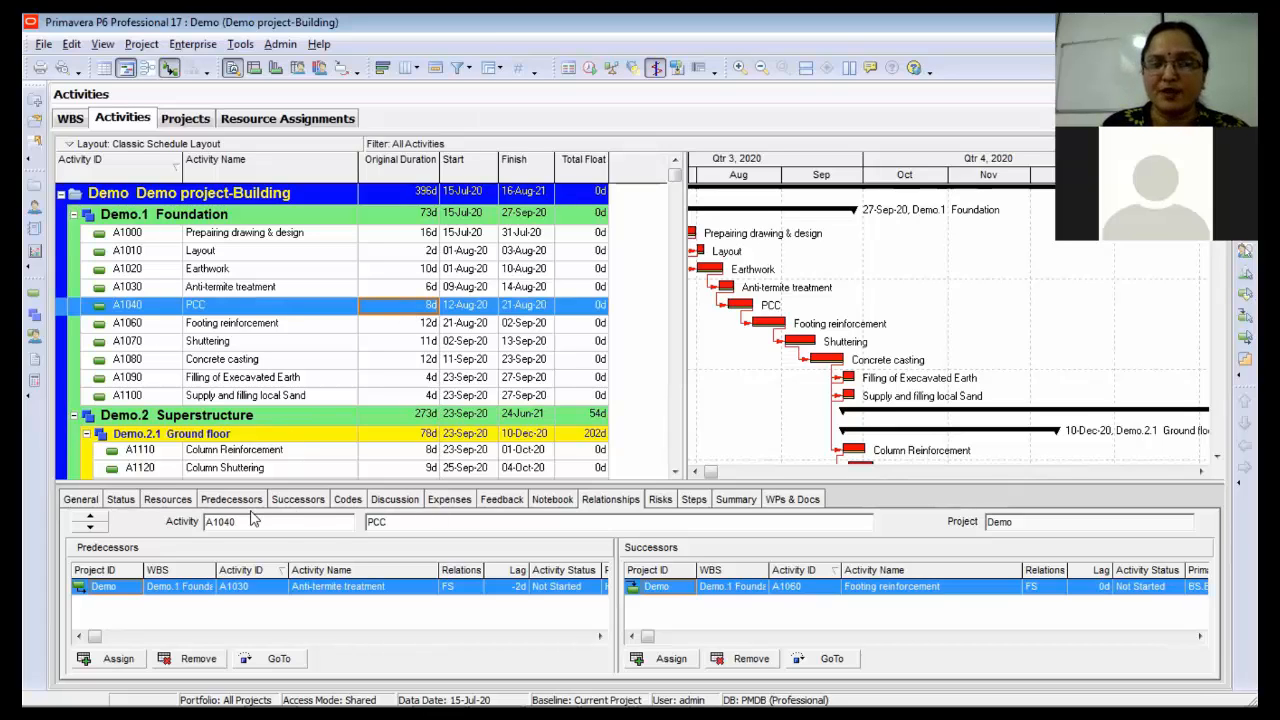
click(168, 499)
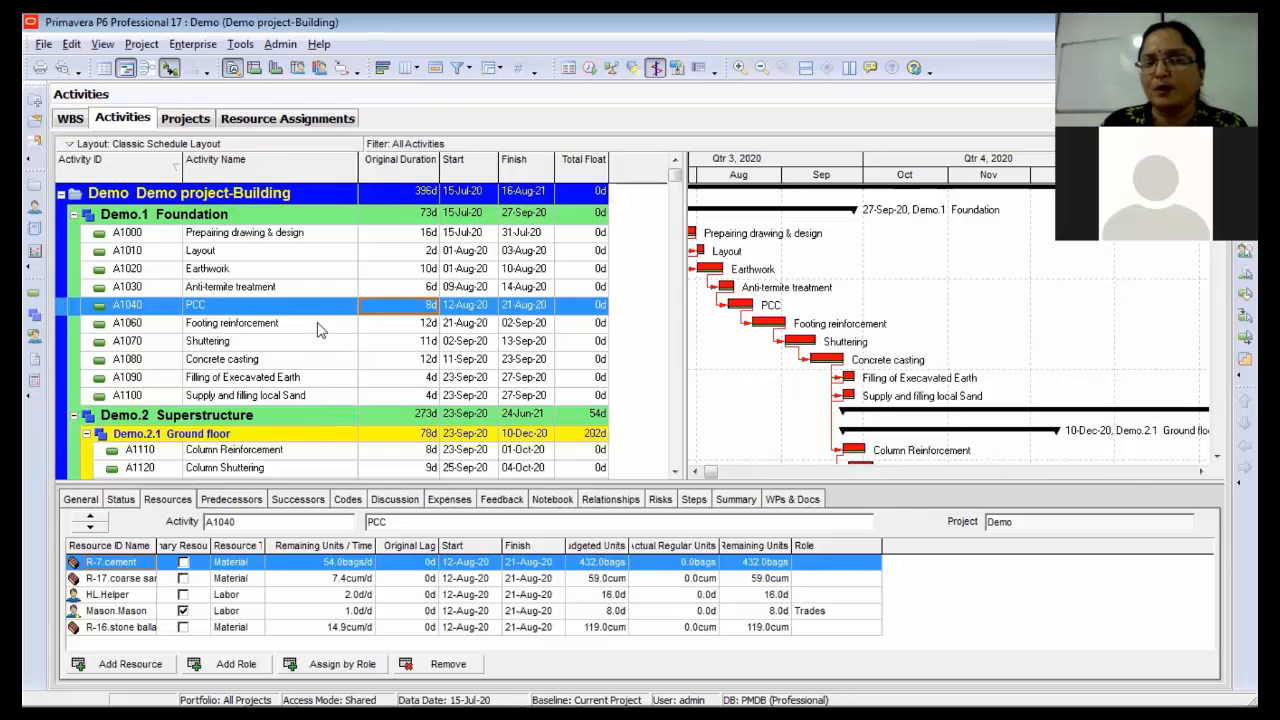
- Examine the resources assigned to Footing reinforcement, Shuttering, Column Reinforcement, Supply and filling local Sand, and Filling of Execavated Earth
click(398, 326)
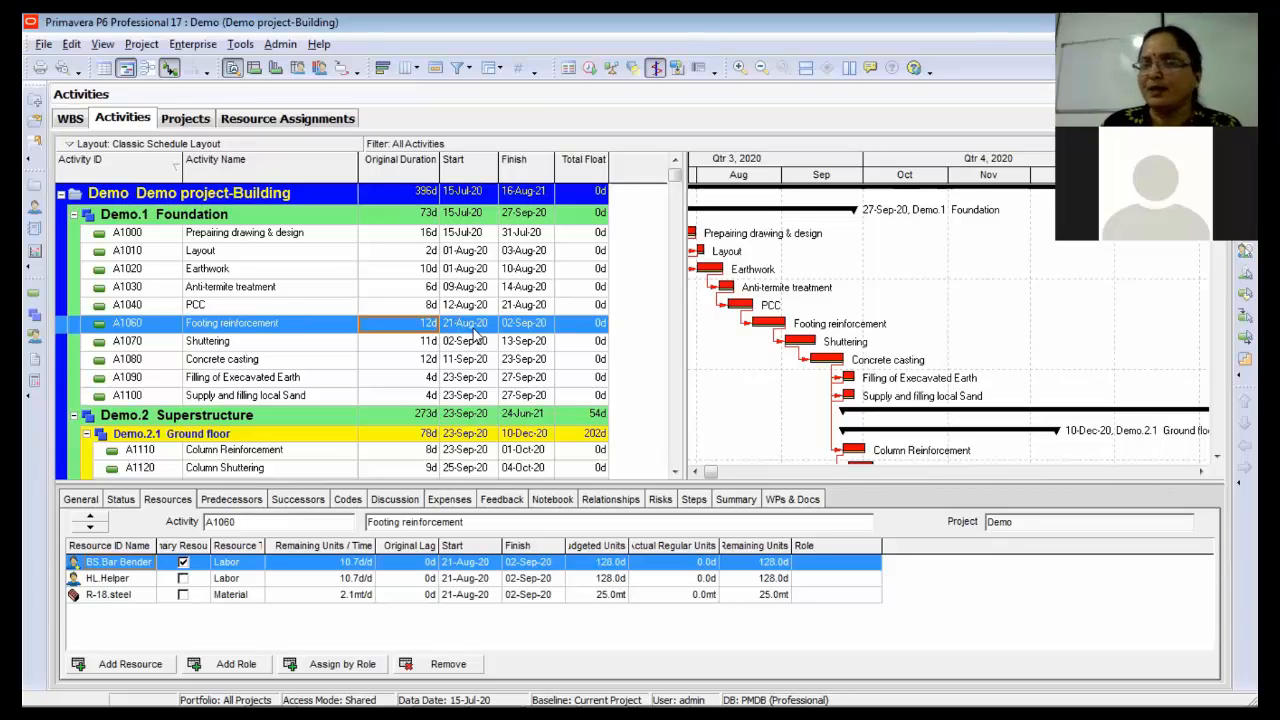
click(338, 350)
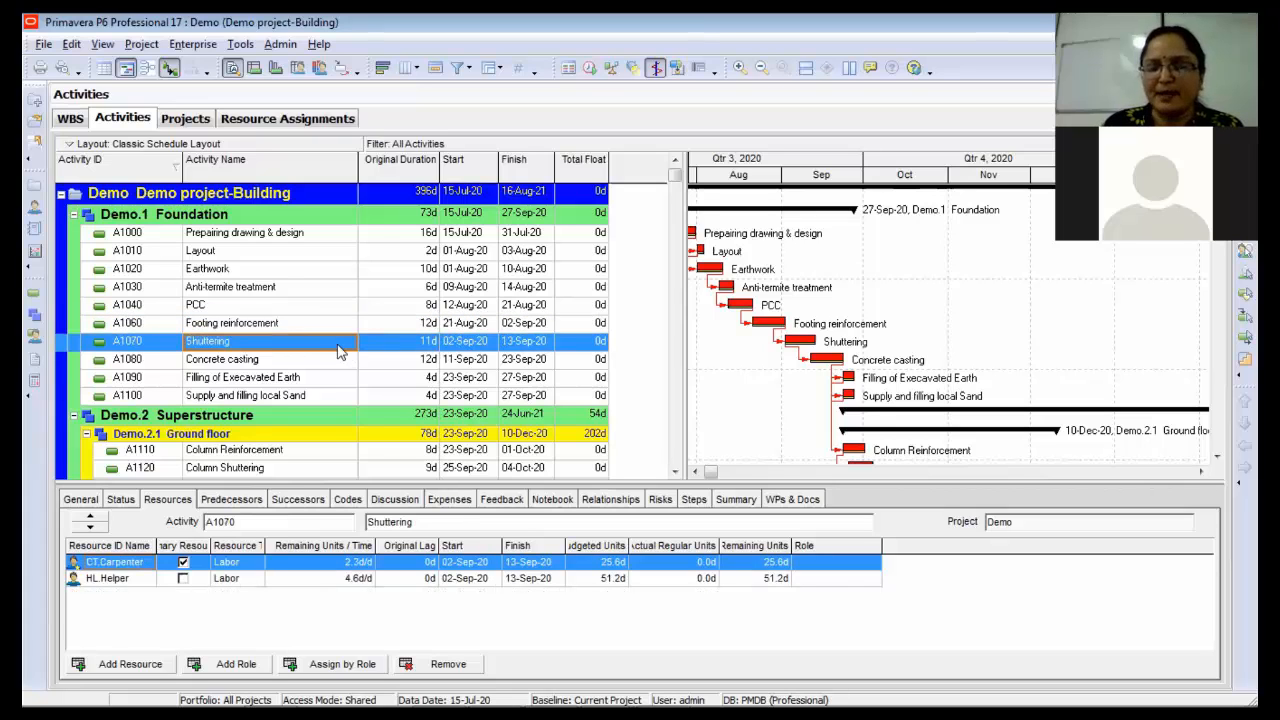
click(305, 453)
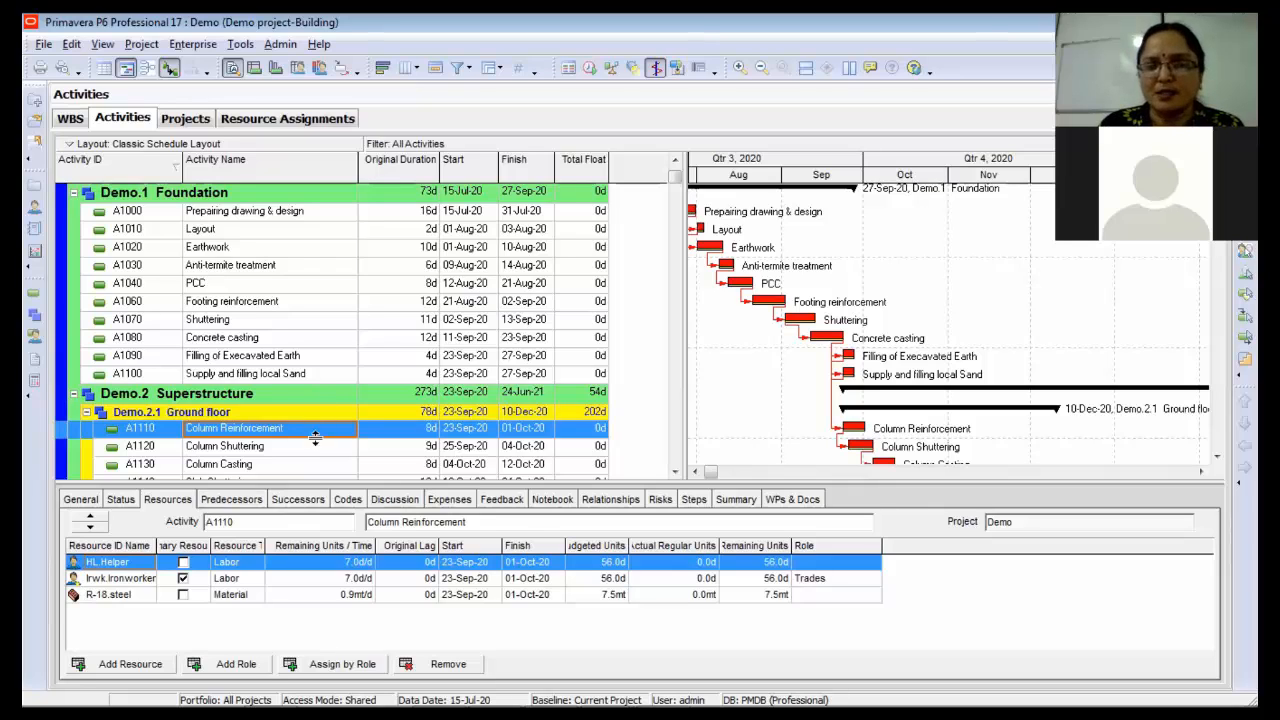
click(306, 376)
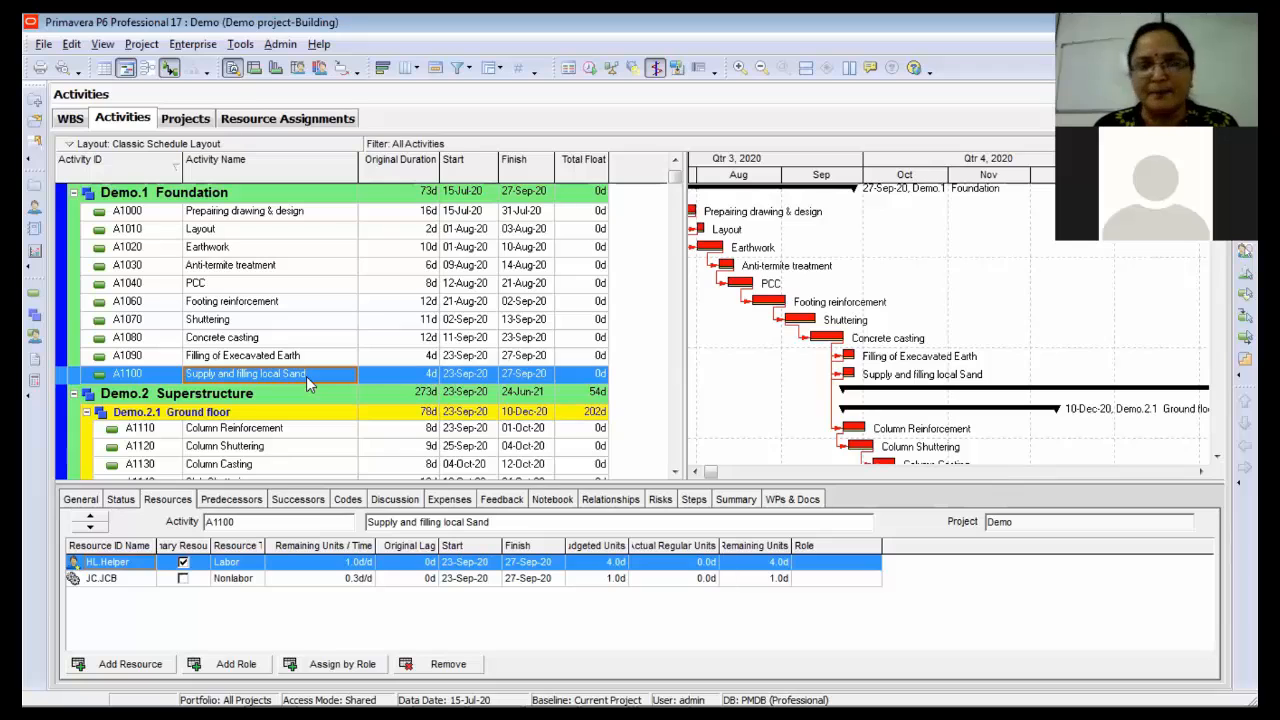
click(324, 358)
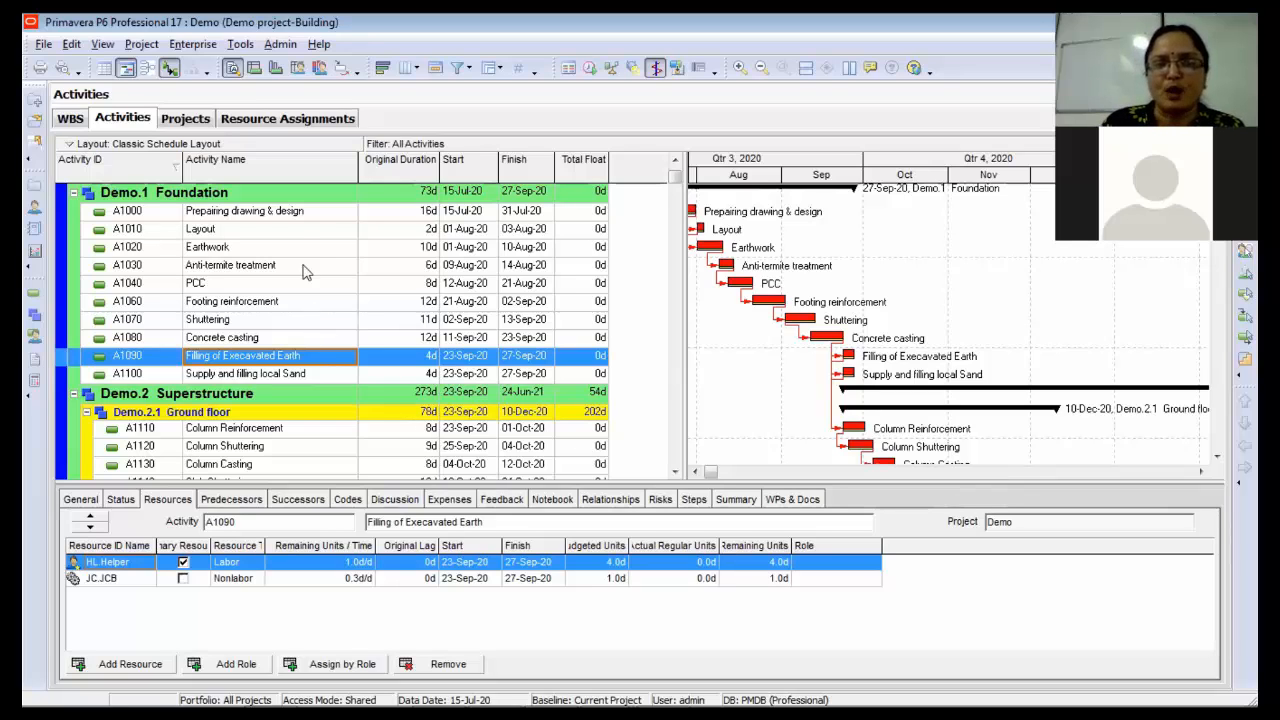
- Add Budgeted Labor Cost, Budgeted Material Cost, Budgeted Nonlabor Cost and Budgeted Total Cost to the activity table's selected columns
click(300, 212)
click(296, 222)
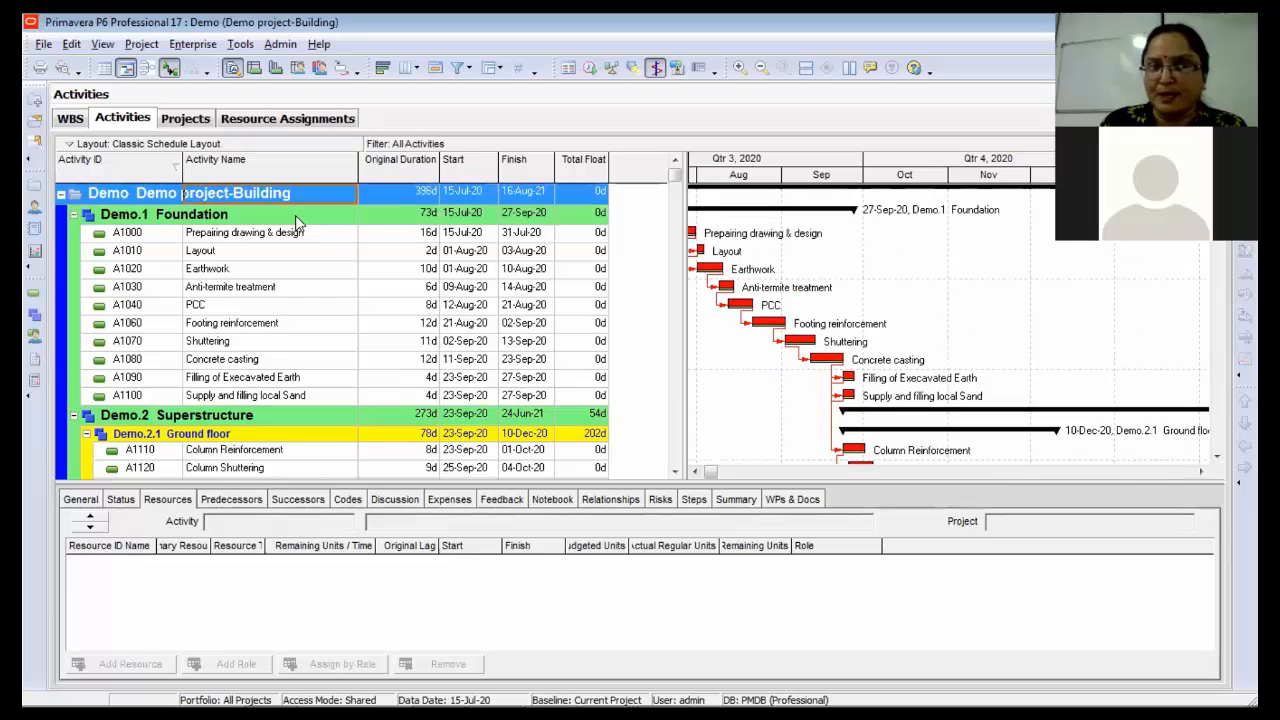
click(408, 72)
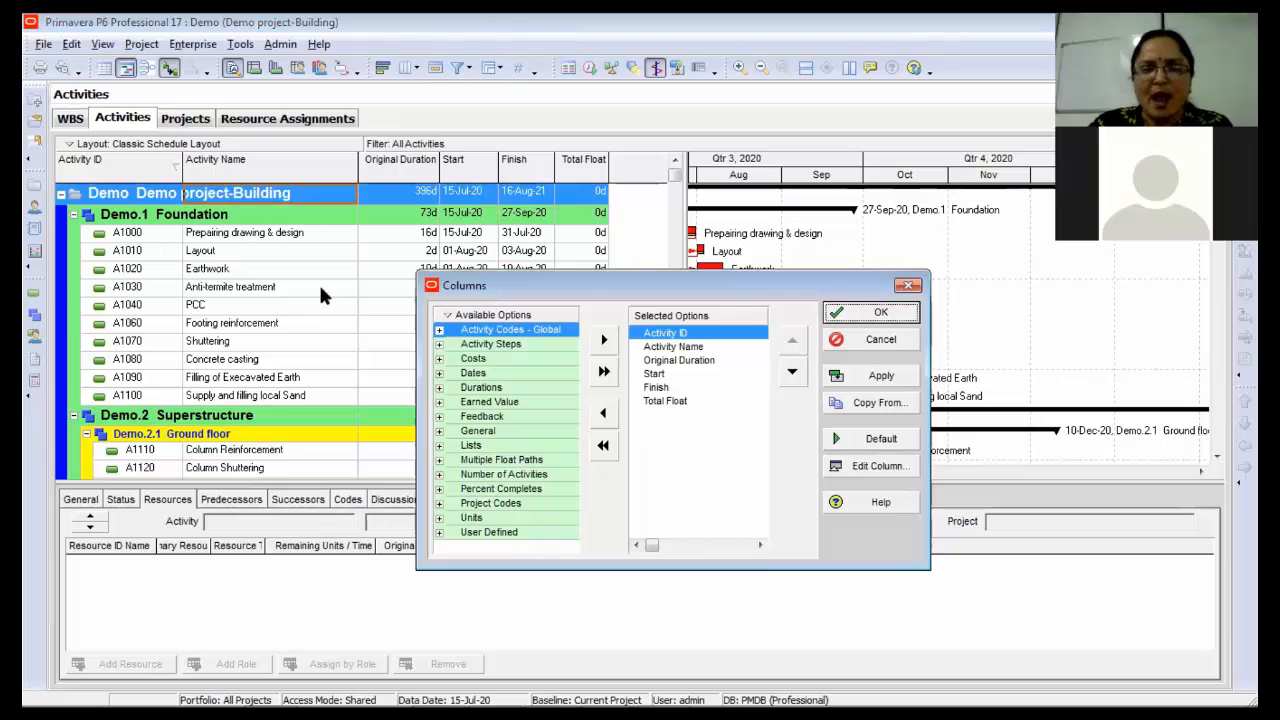
click(440, 358)
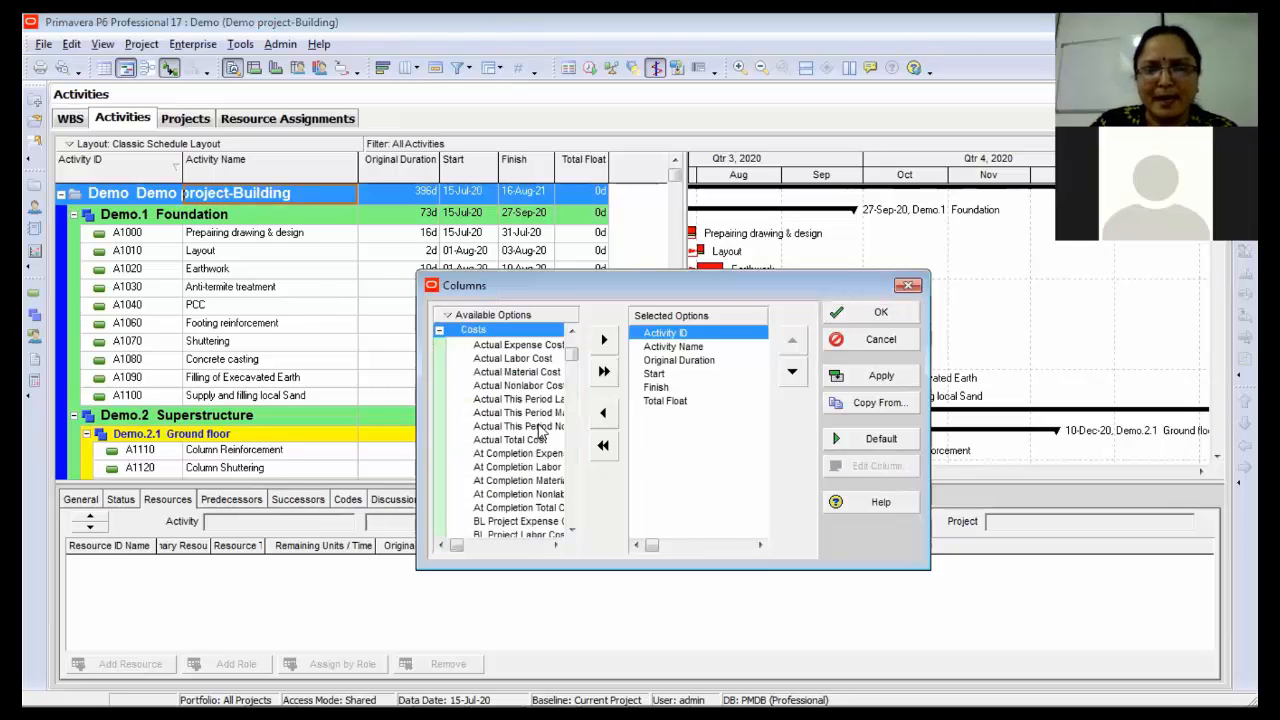
drag(418, 569, 351, 578)
drag(537, 365, 568, 415)
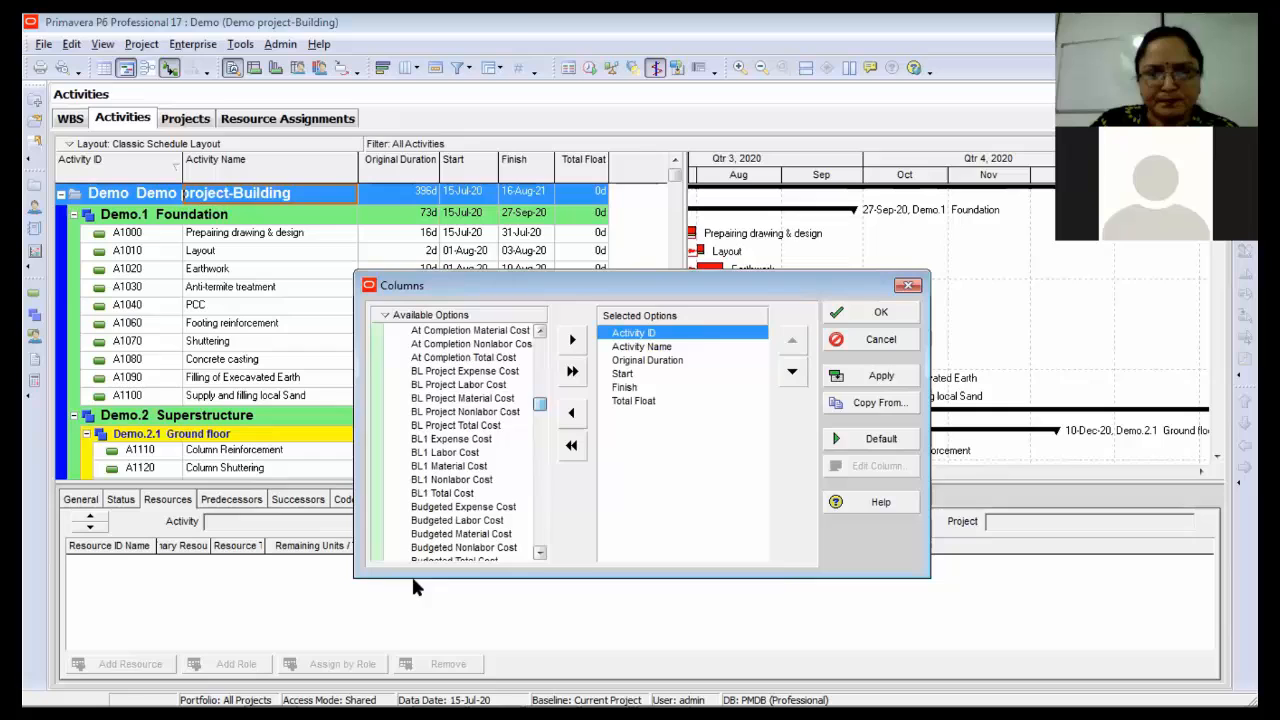
click(449, 522)
double_click(450, 522)
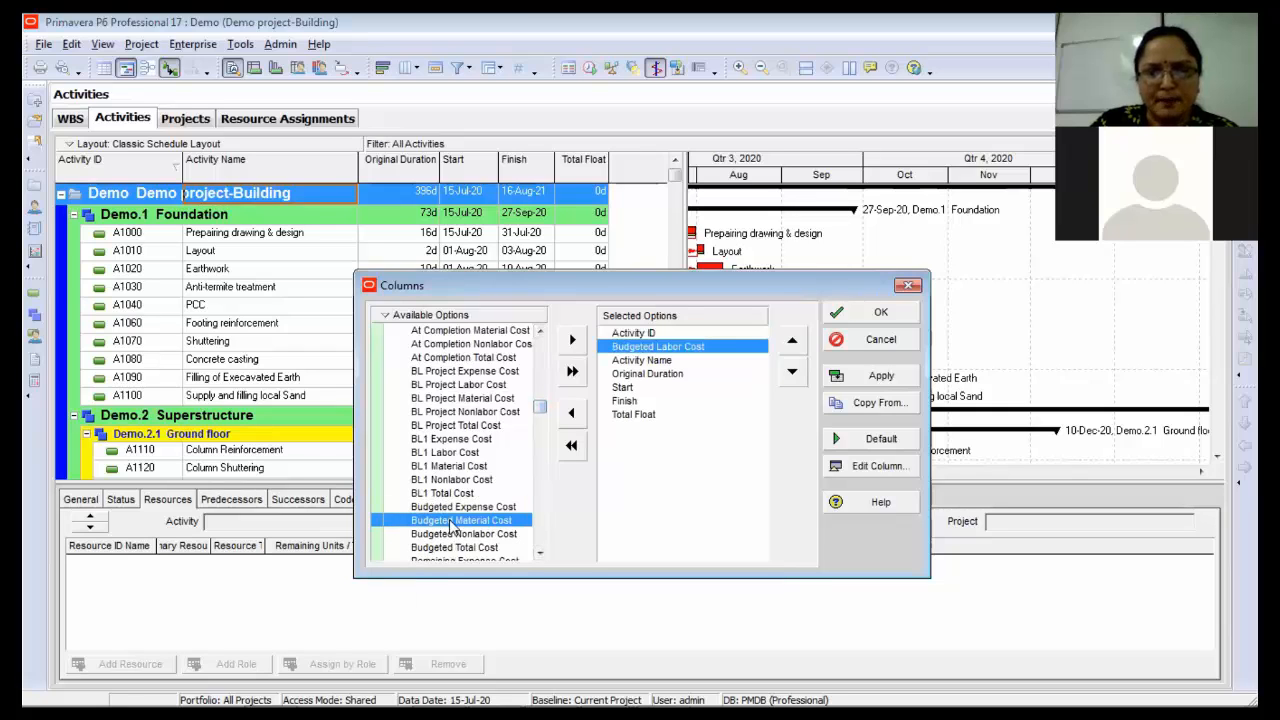
double_click(450, 522)
double_click(450, 522)
double_click(450, 522)
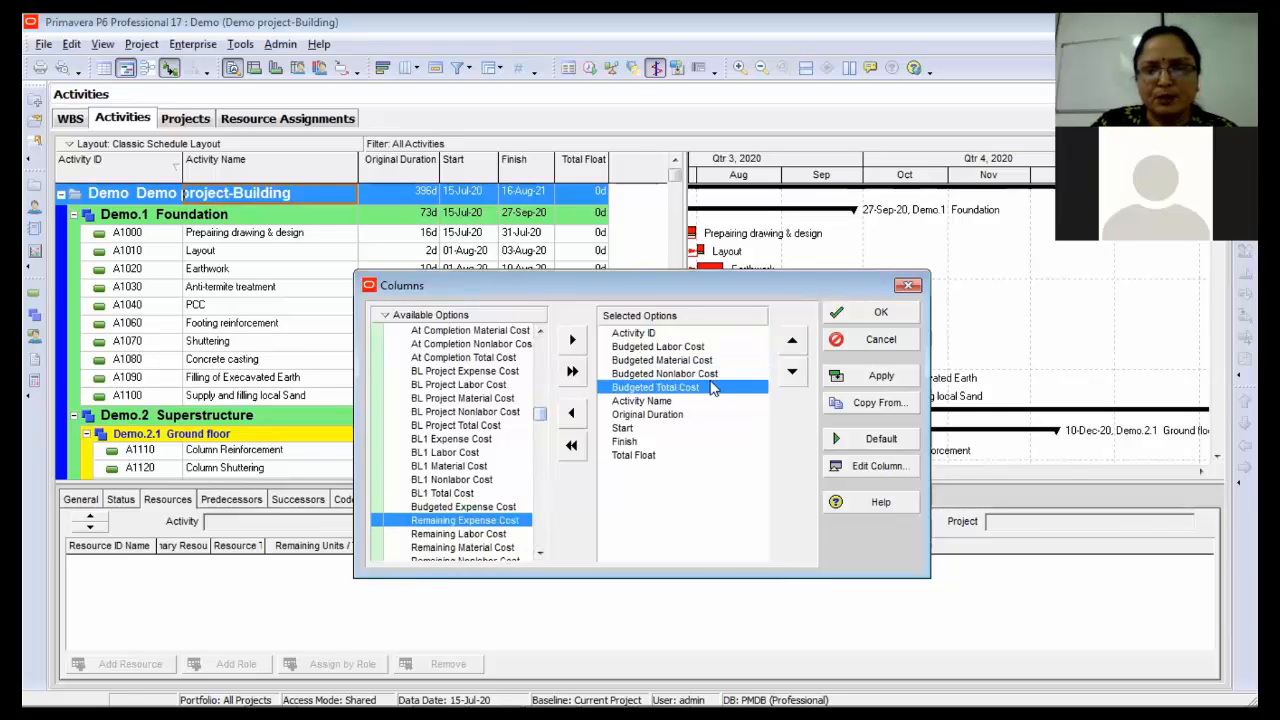
- Place Activity Name directly after Activity ID in the column order, and widen the activity table and its Budgeted Total Cost column
click(690, 402)
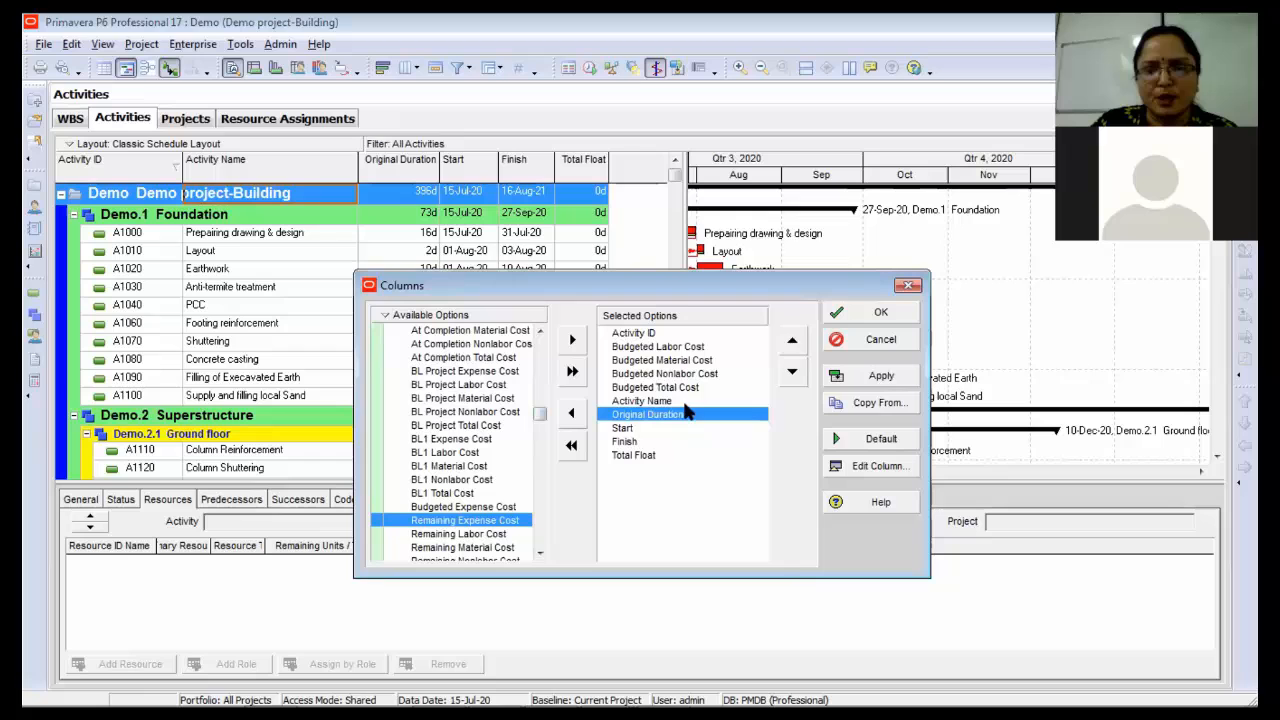
click(792, 340)
click(792, 340)
click(792, 340)
click(792, 340)
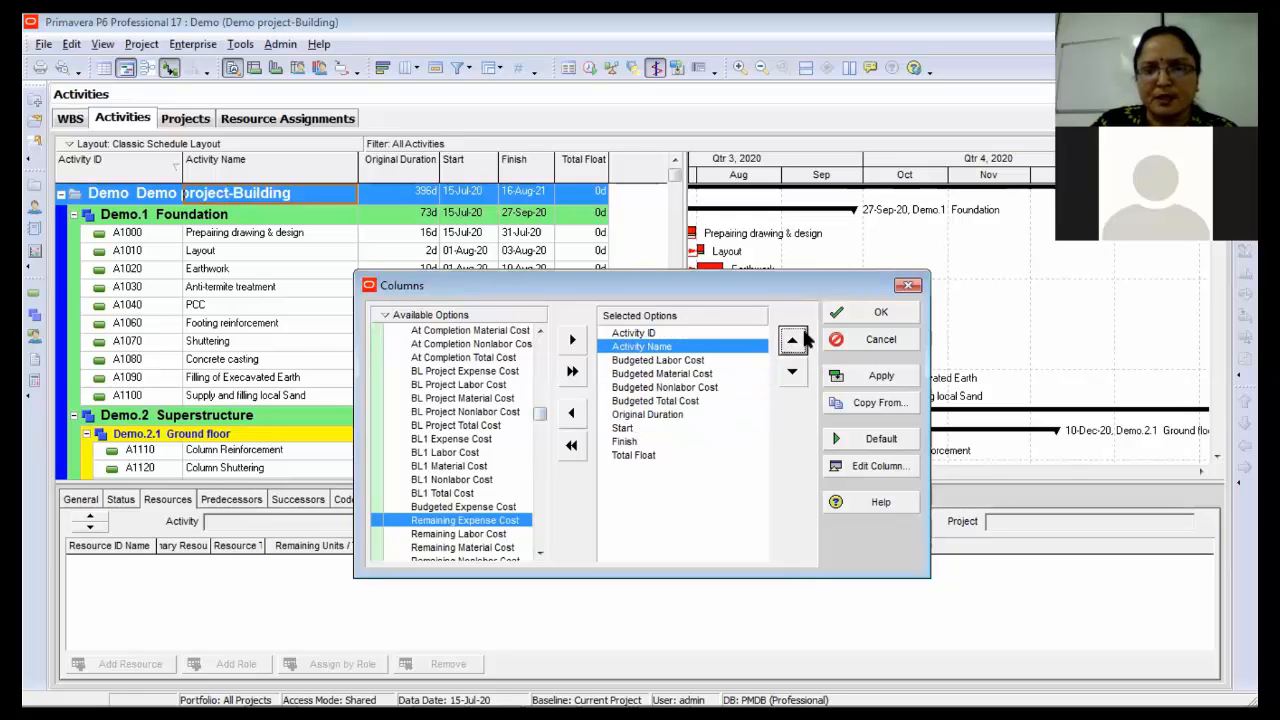
click(878, 315)
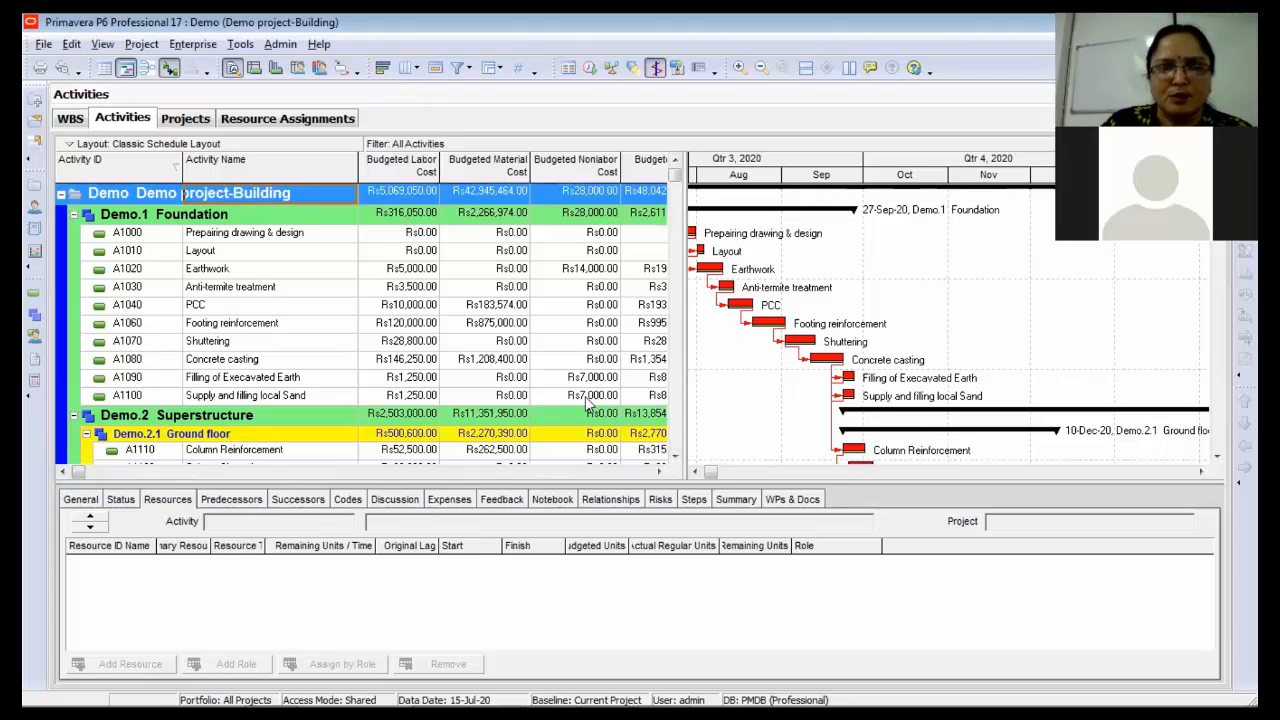
drag(683, 337, 806, 337)
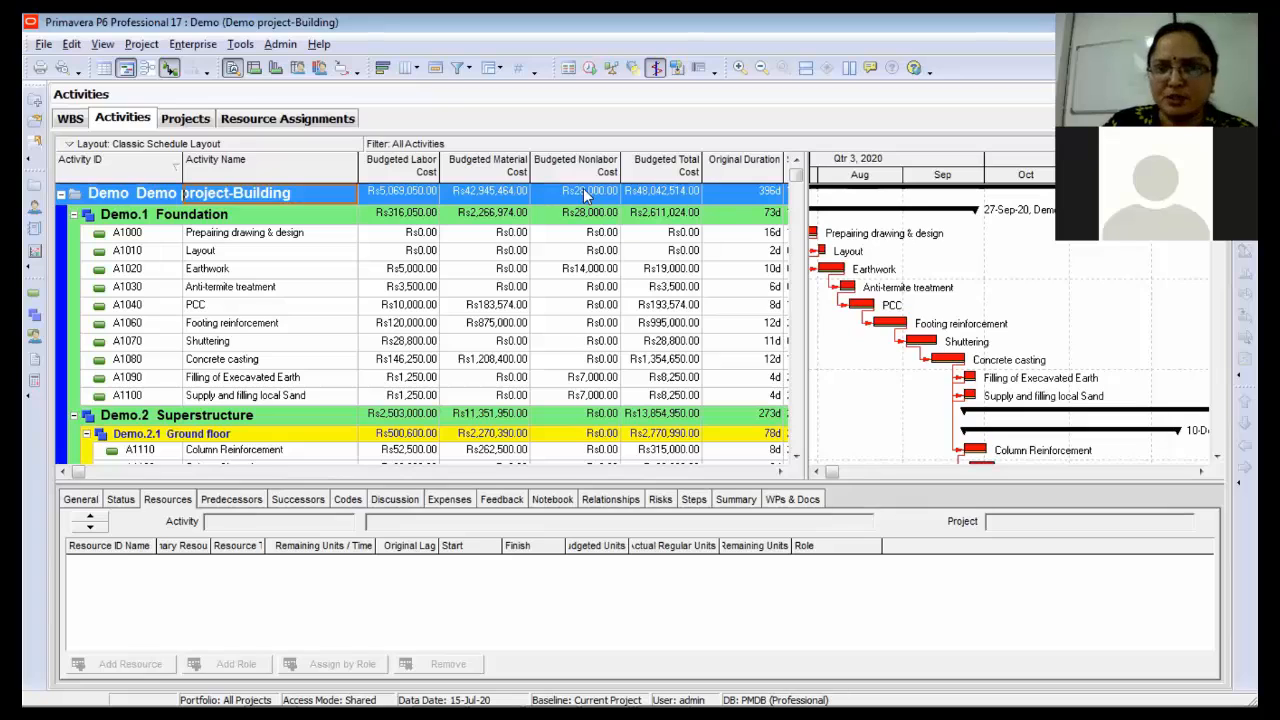
drag(703, 157, 727, 160)
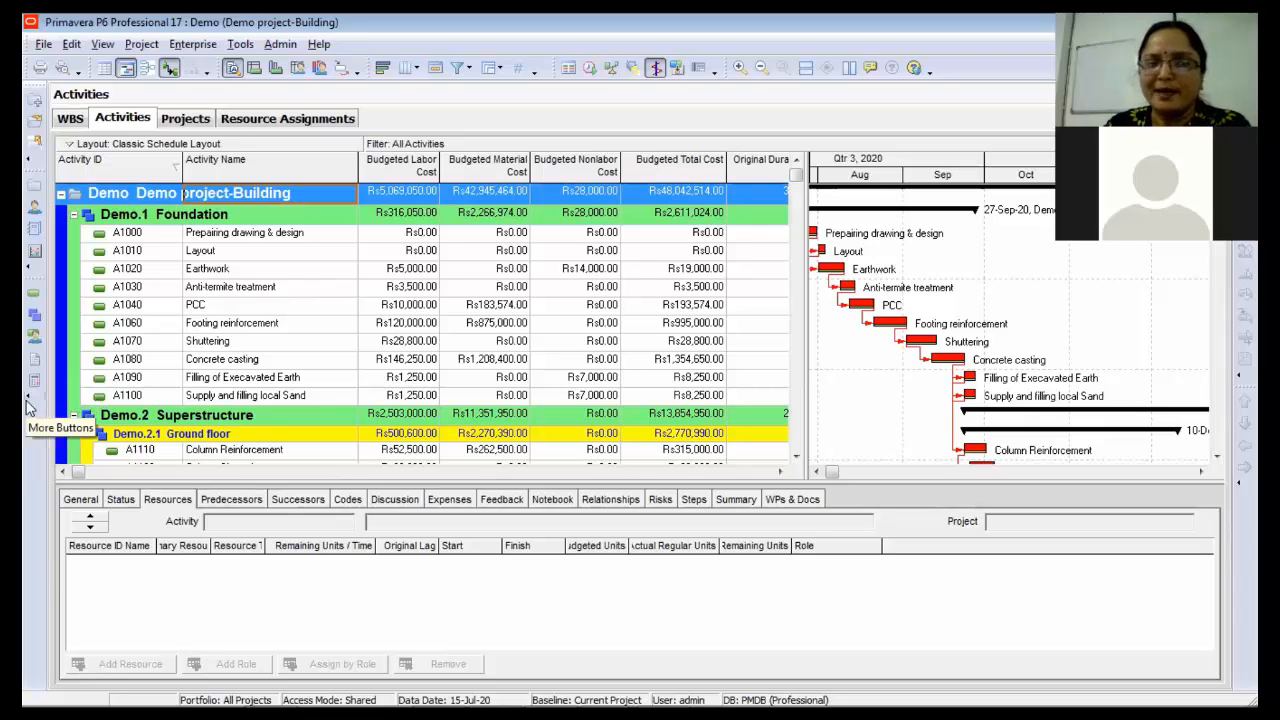
- Show the resource assignments with the timescale date interval set to Month/Week and widen the week columns
click(34, 336)
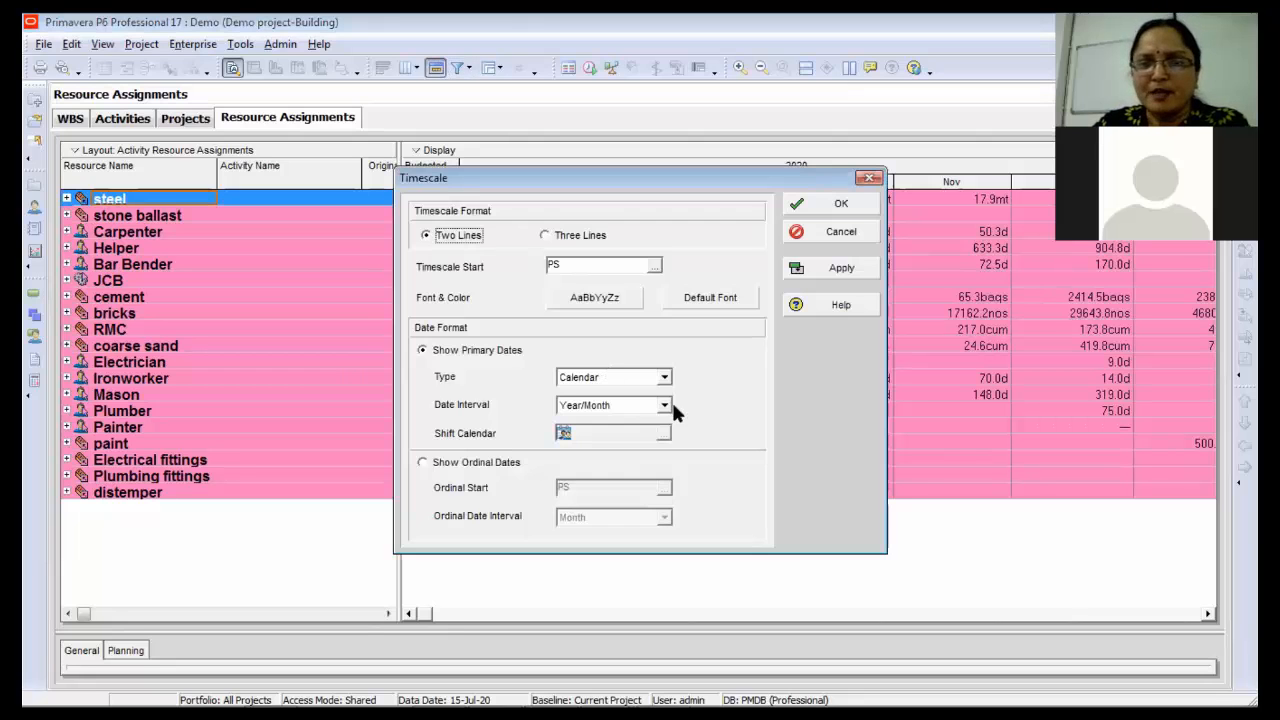
click(665, 404)
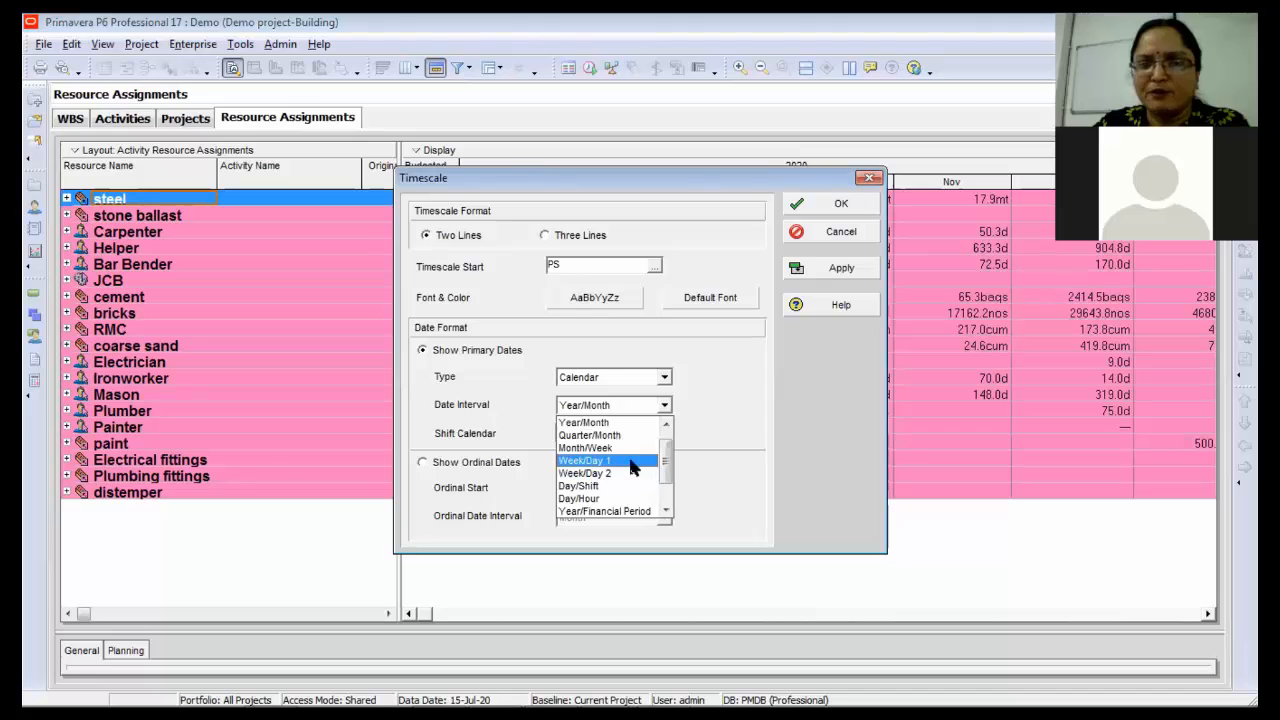
click(622, 447)
click(841, 270)
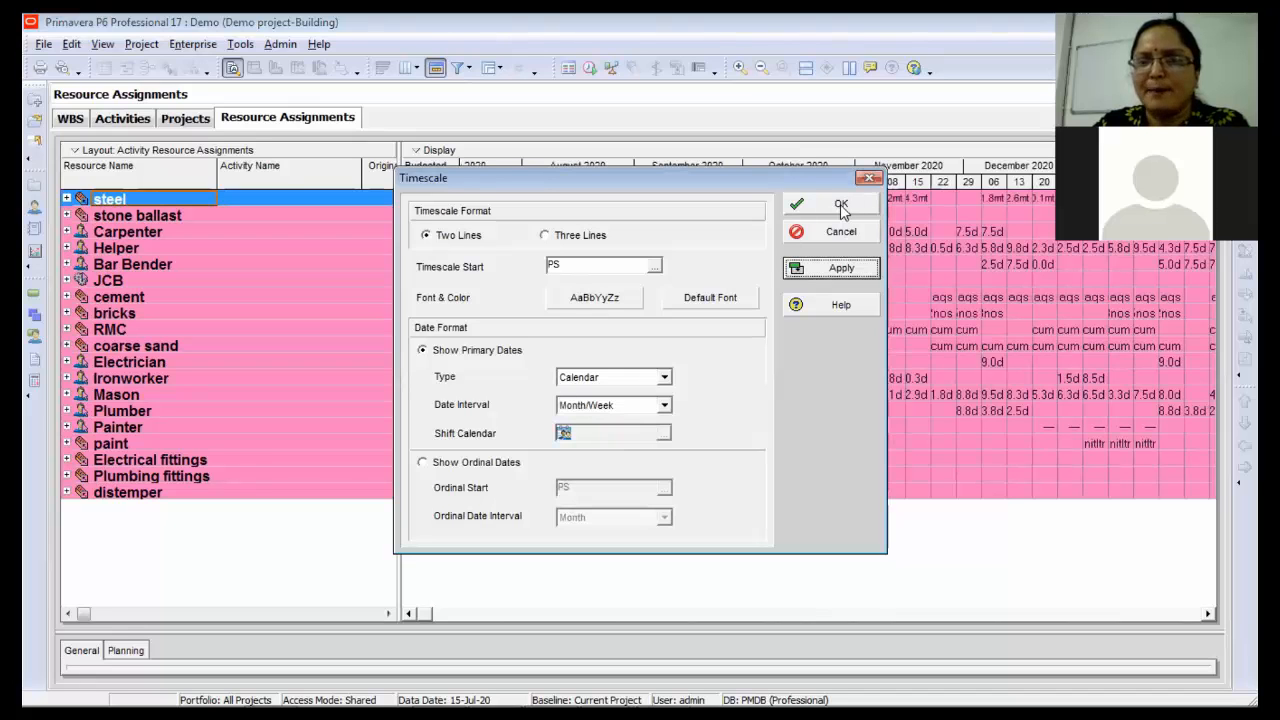
click(838, 204)
drag(1003, 188, 1085, 190)
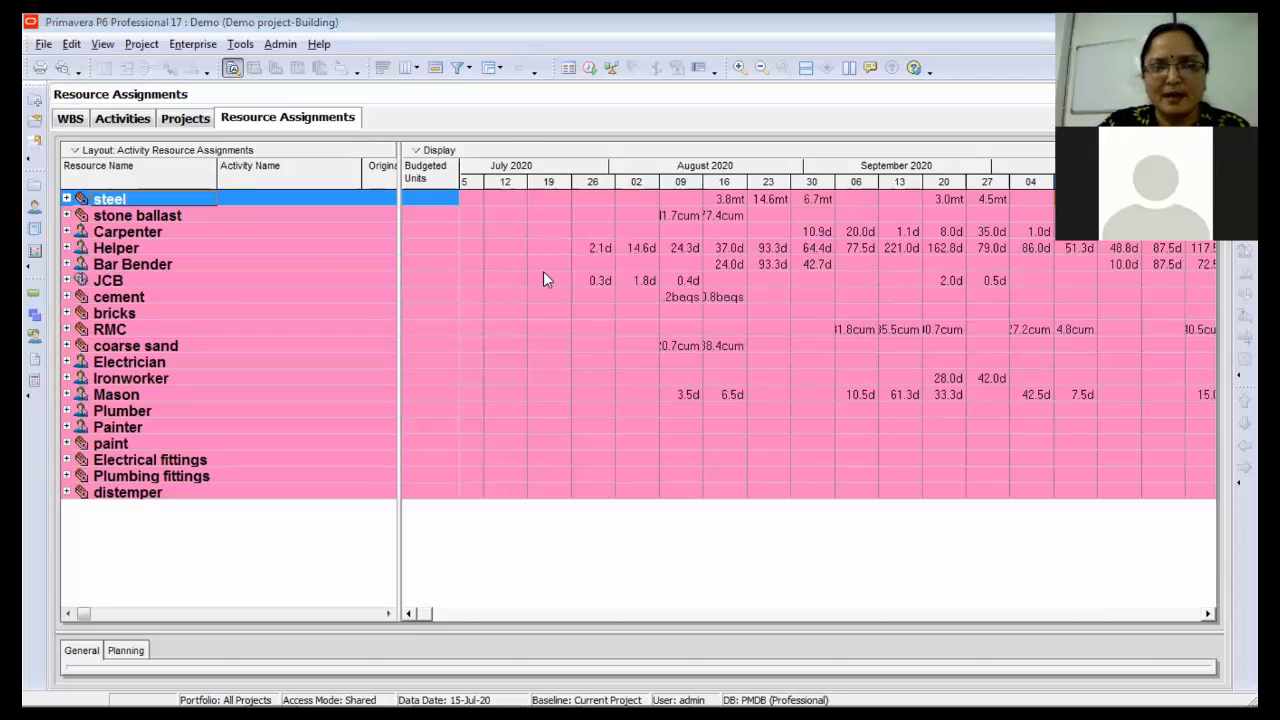
- Replace Budgeted Units with Budgeted Cost in the resource assignment spreadsheet and widen the week columns to fit the amounts
right_click(438, 181)
mouse_move(520, 283)
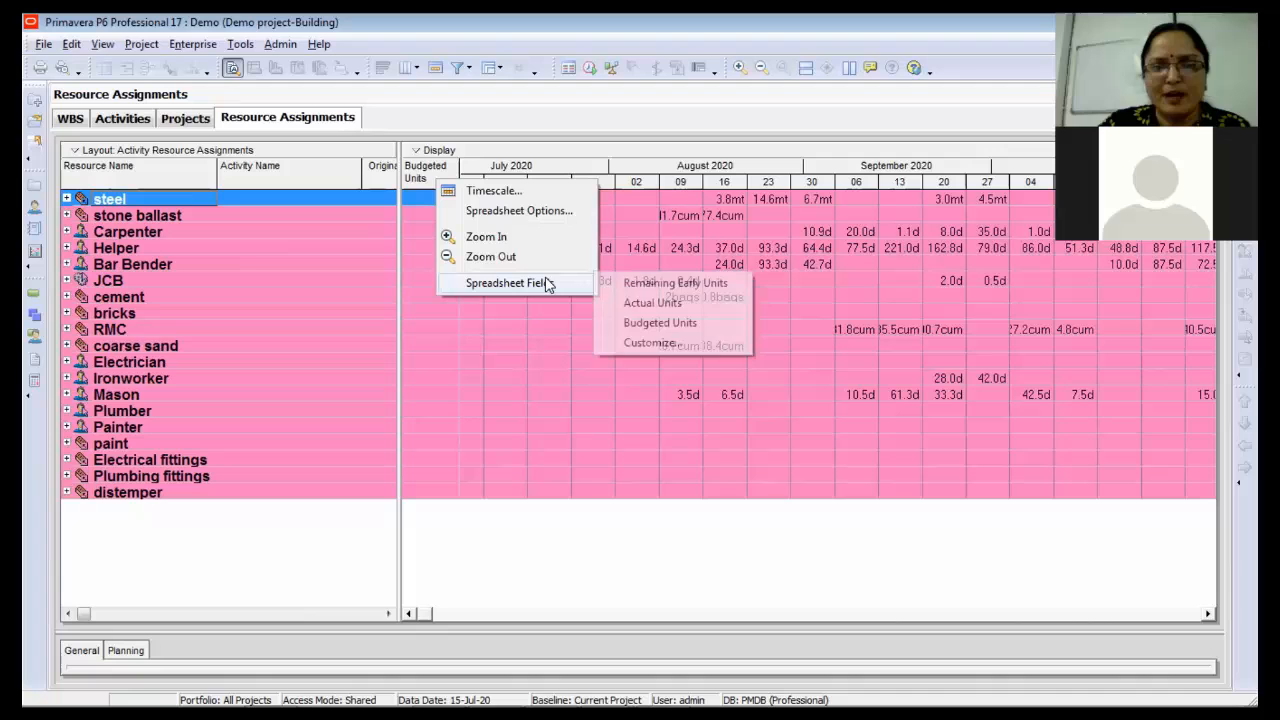
click(621, 344)
click(480, 255)
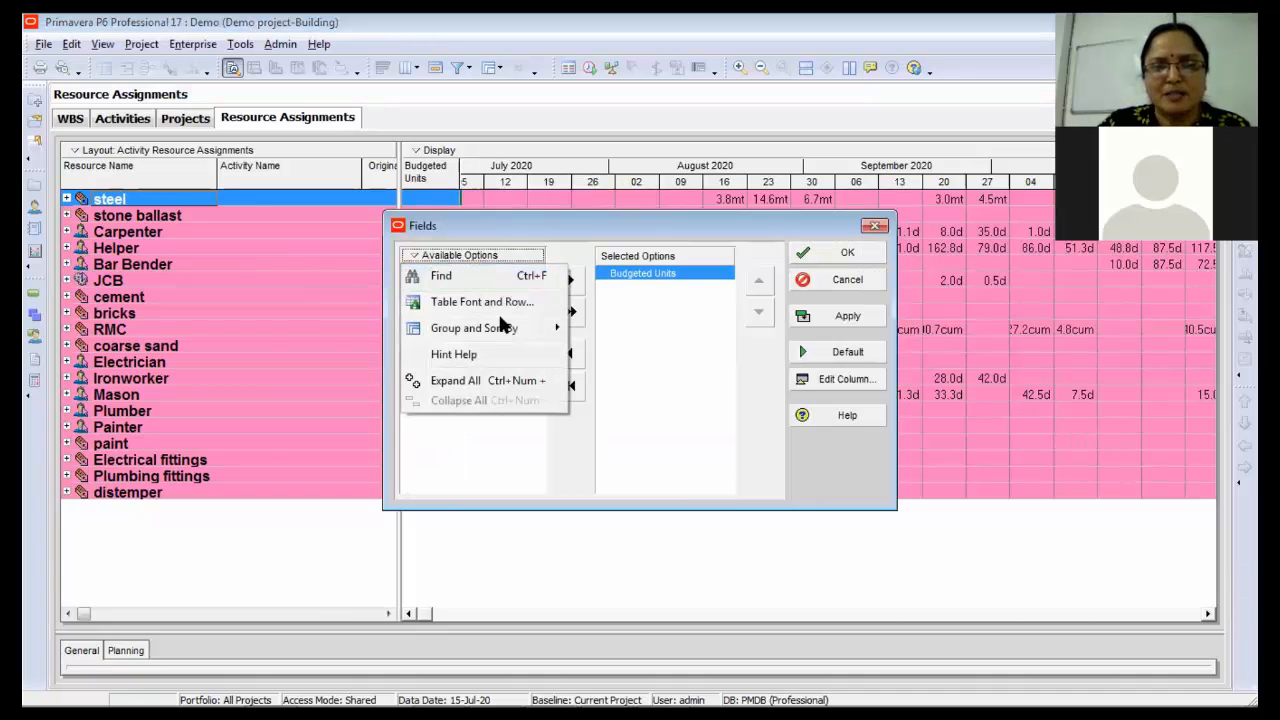
mouse_move(508, 330)
click(602, 349)
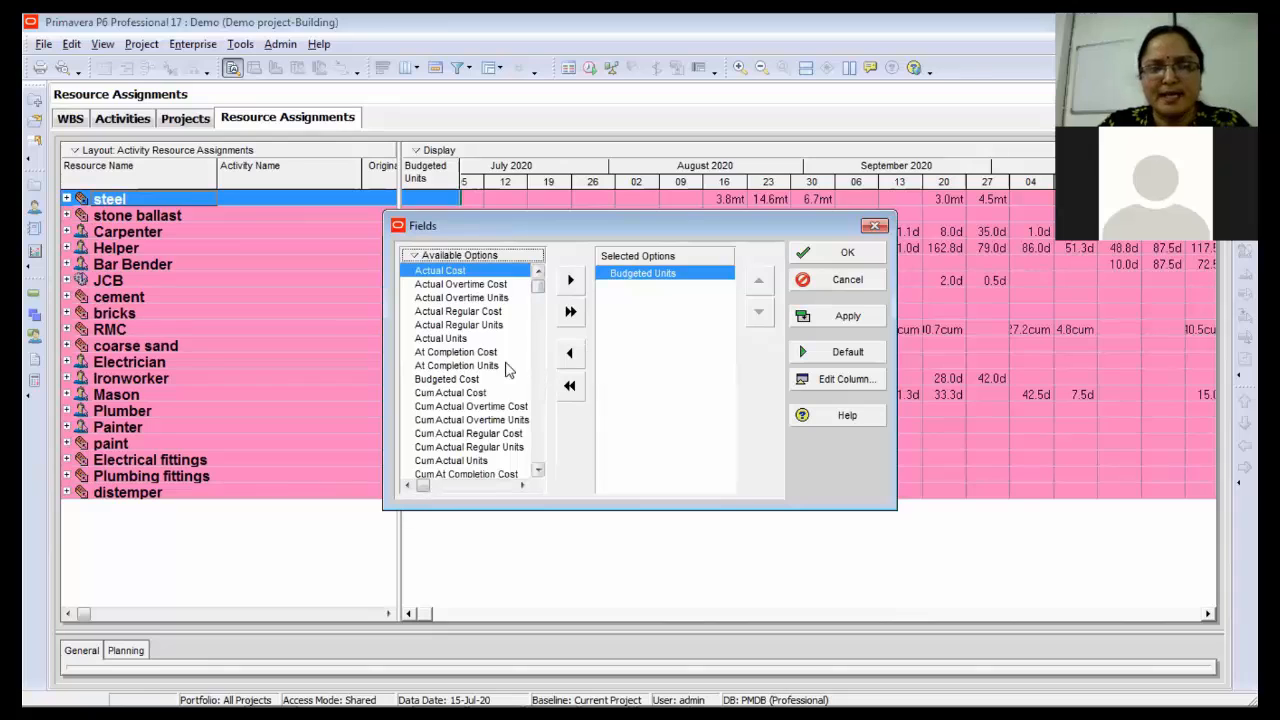
double_click(480, 379)
click(679, 275)
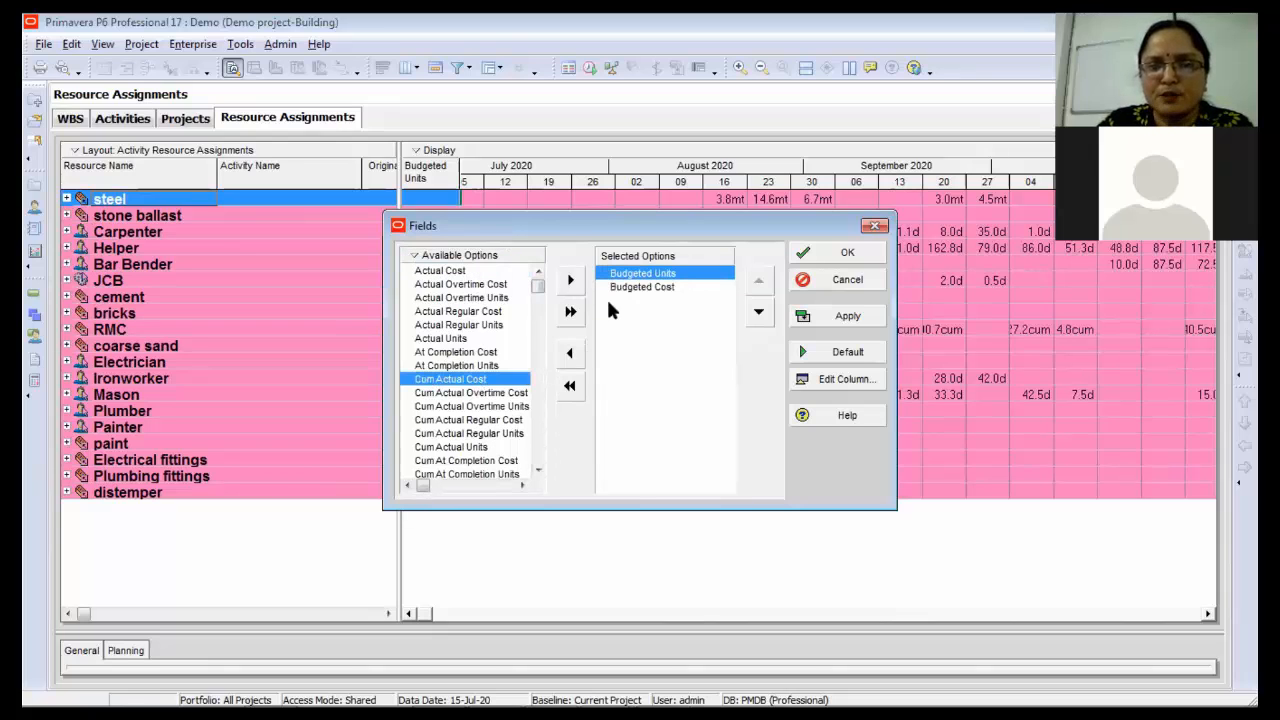
click(569, 353)
click(846, 252)
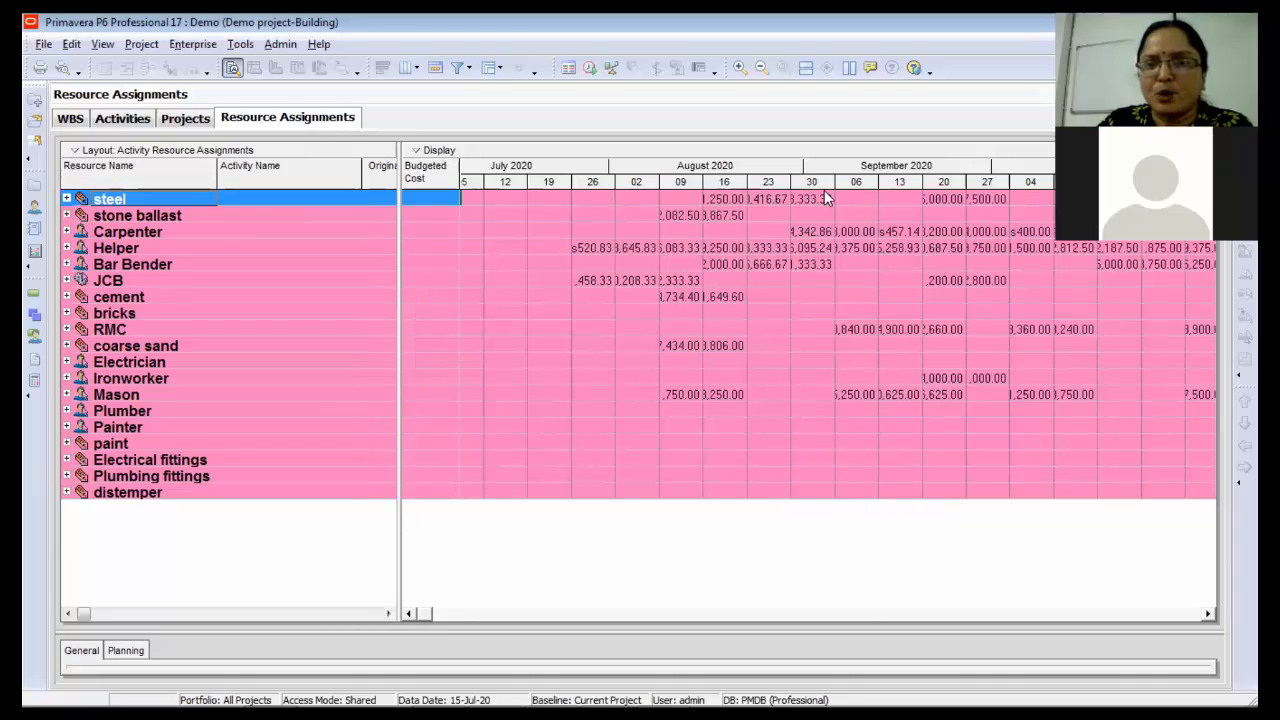
drag(838, 187, 1150, 187)
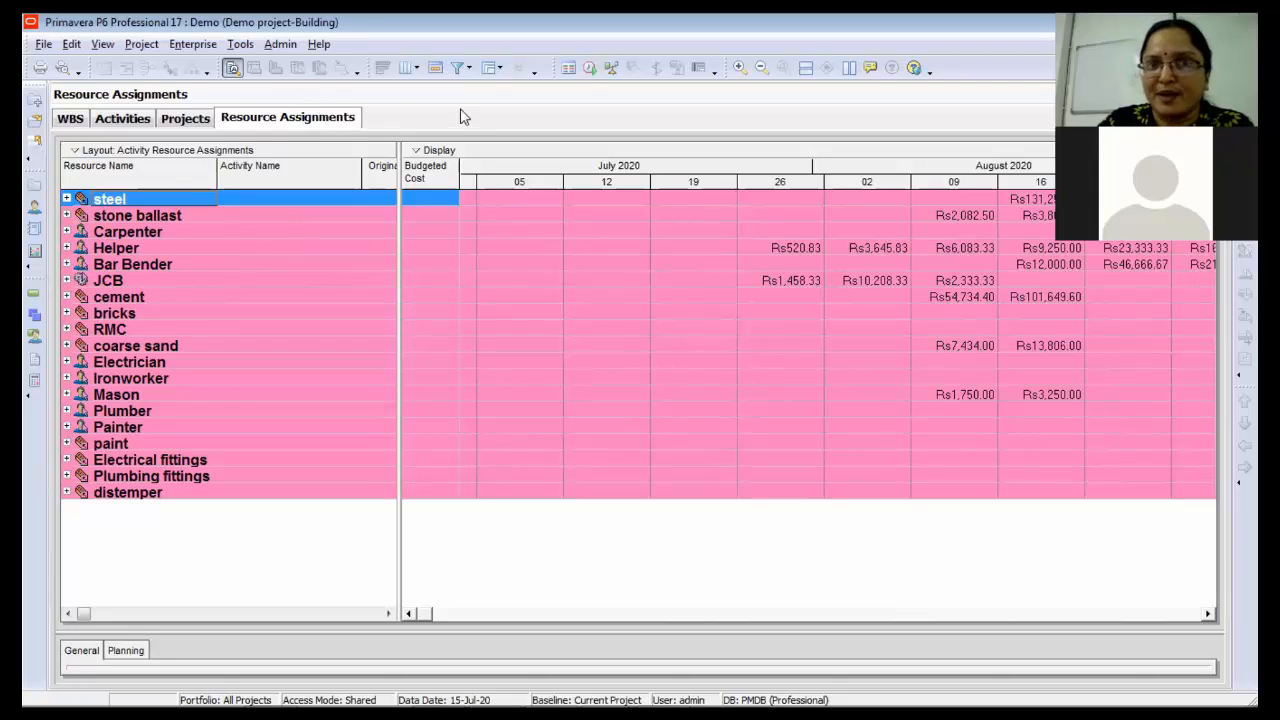
- Group the resource assignments by project and expand Demo project-Building to list its individual assignments
click(492, 67)
click(522, 112)
click(497, 68)
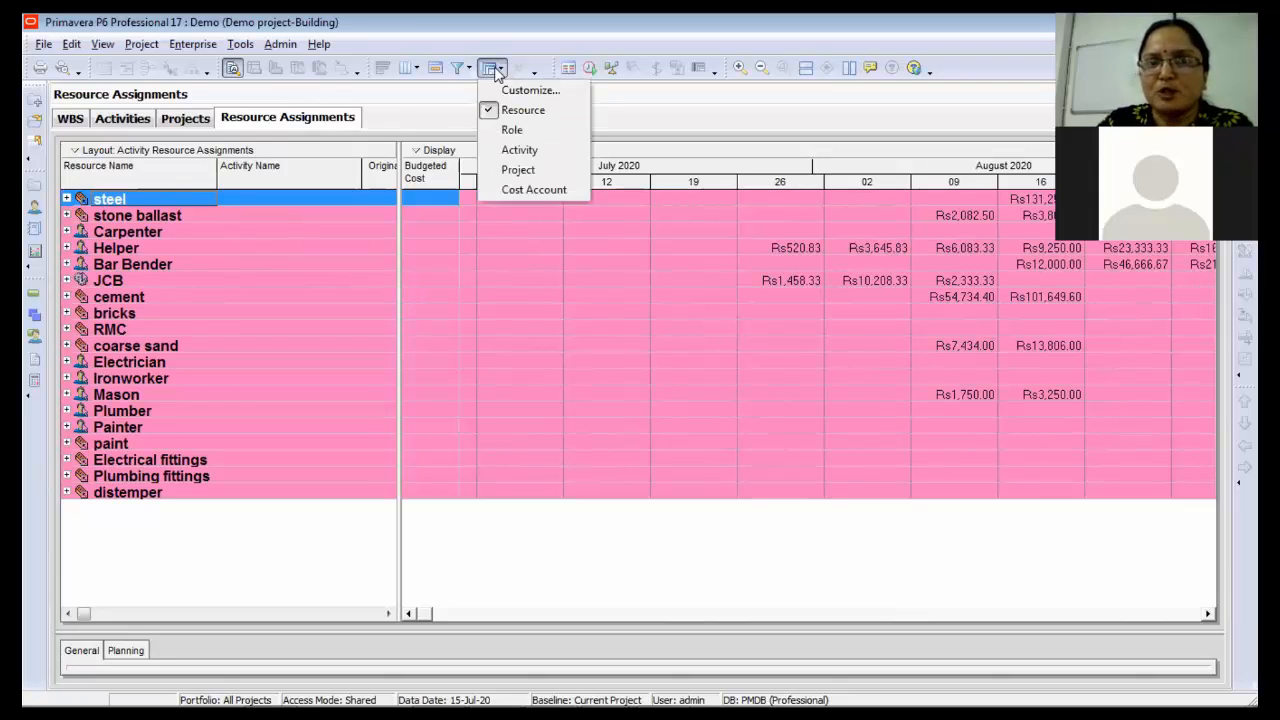
click(518, 169)
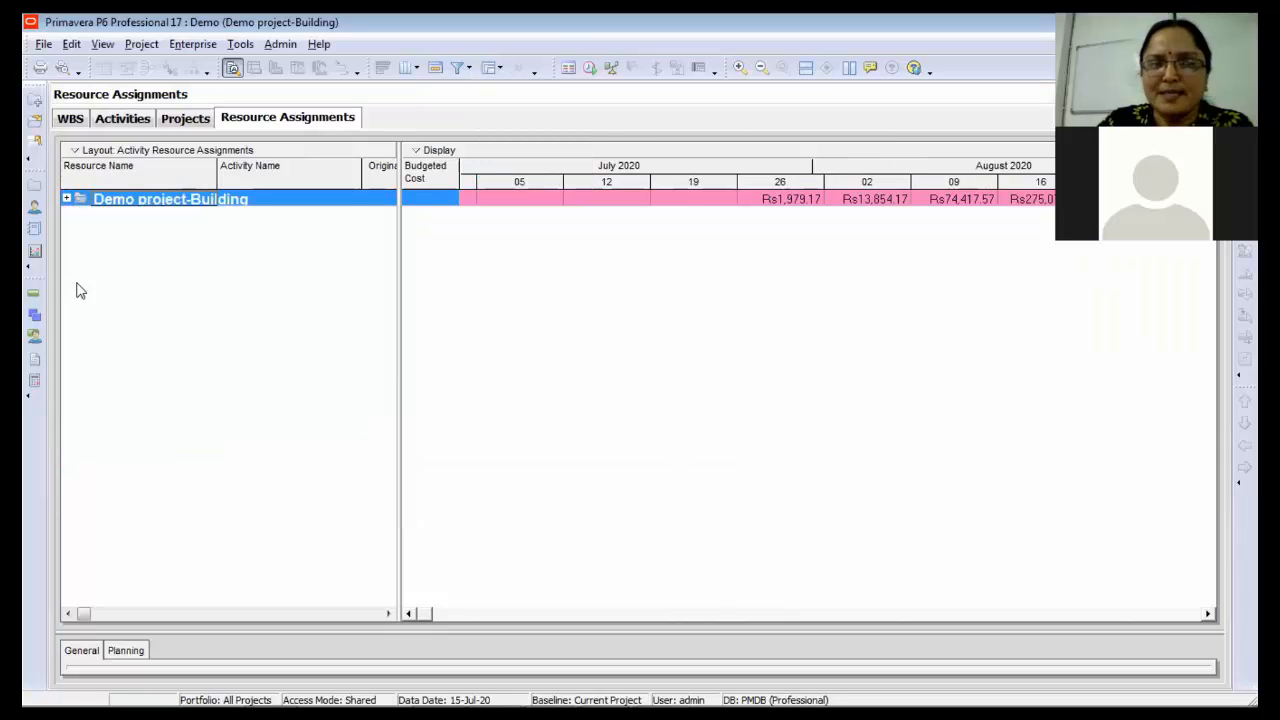
click(66, 198)
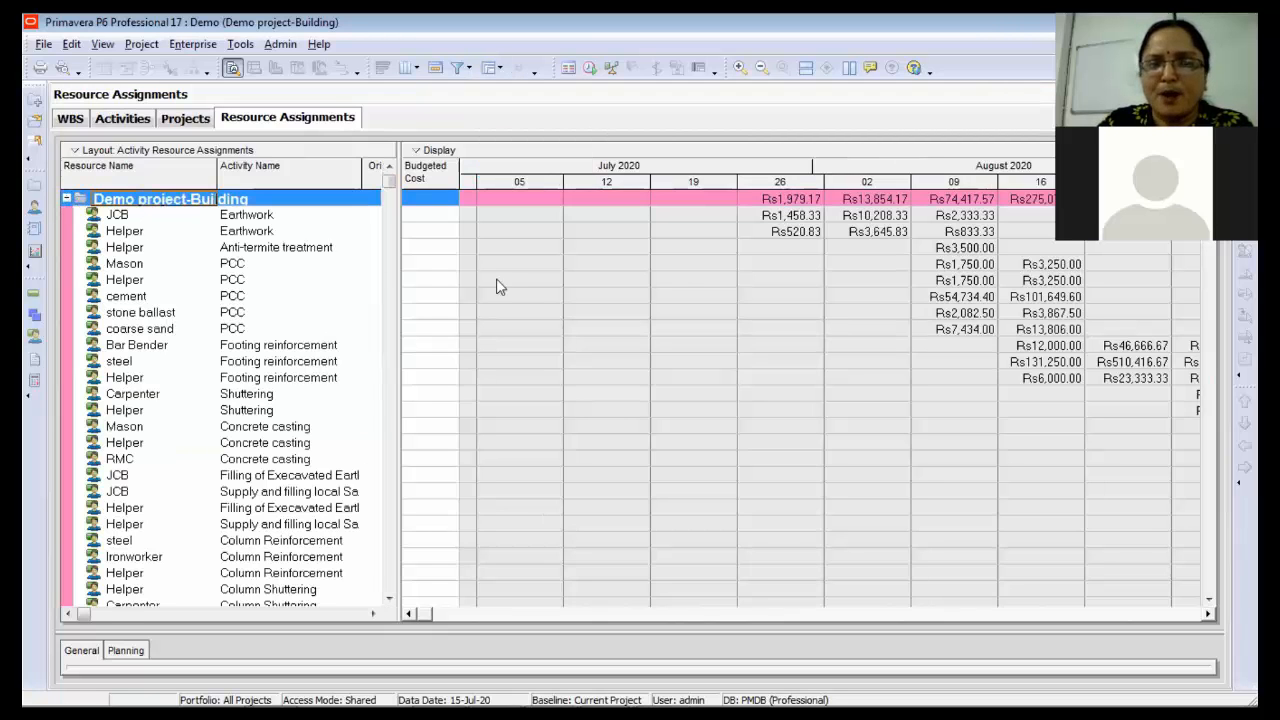
- Set the resource assignment timescale's date interval to Year/Month and widen the month columns to fit the amounts
click(435, 68)
click(664, 404)
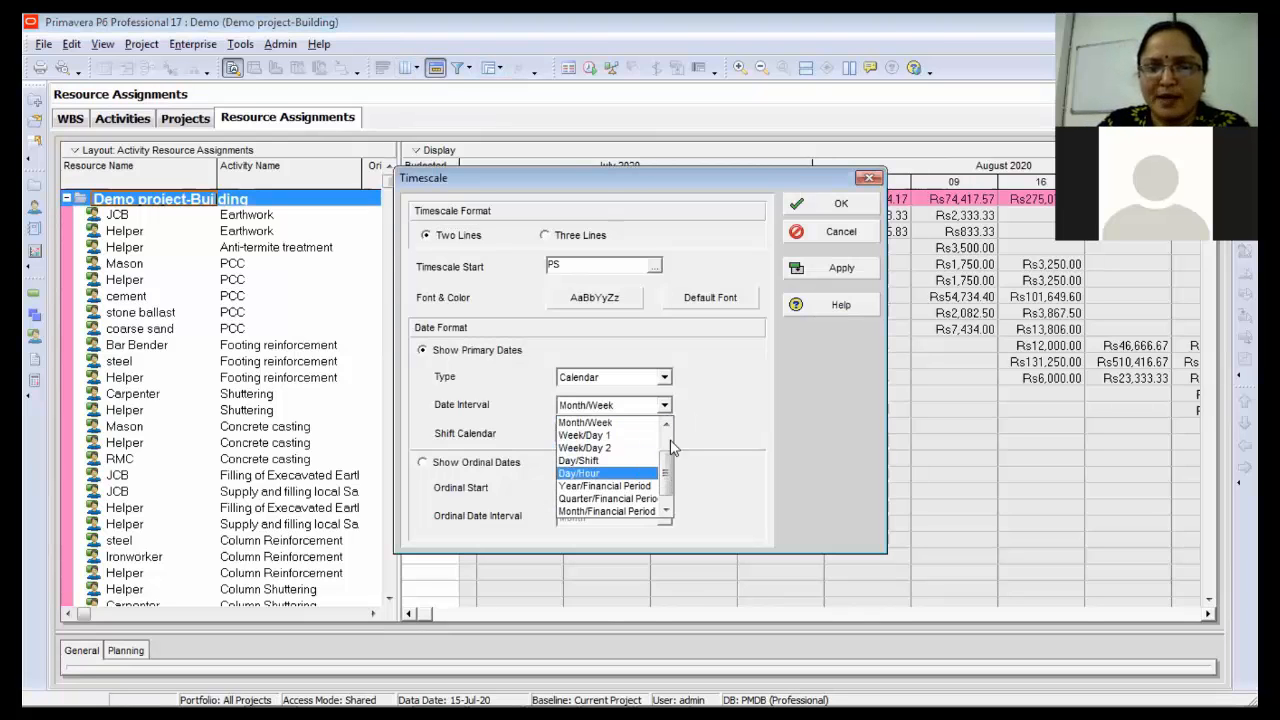
scroll(625, 460, up, 1)
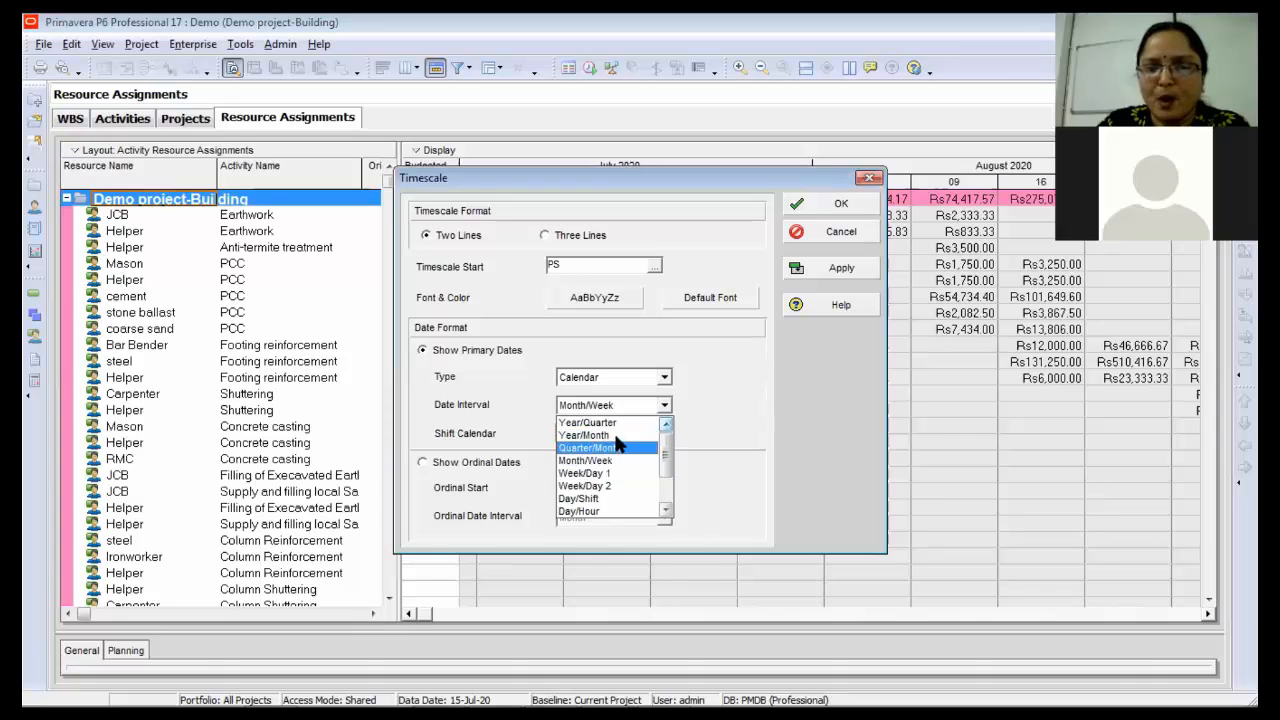
click(612, 435)
click(838, 268)
click(836, 204)
drag(667, 186, 762, 187)
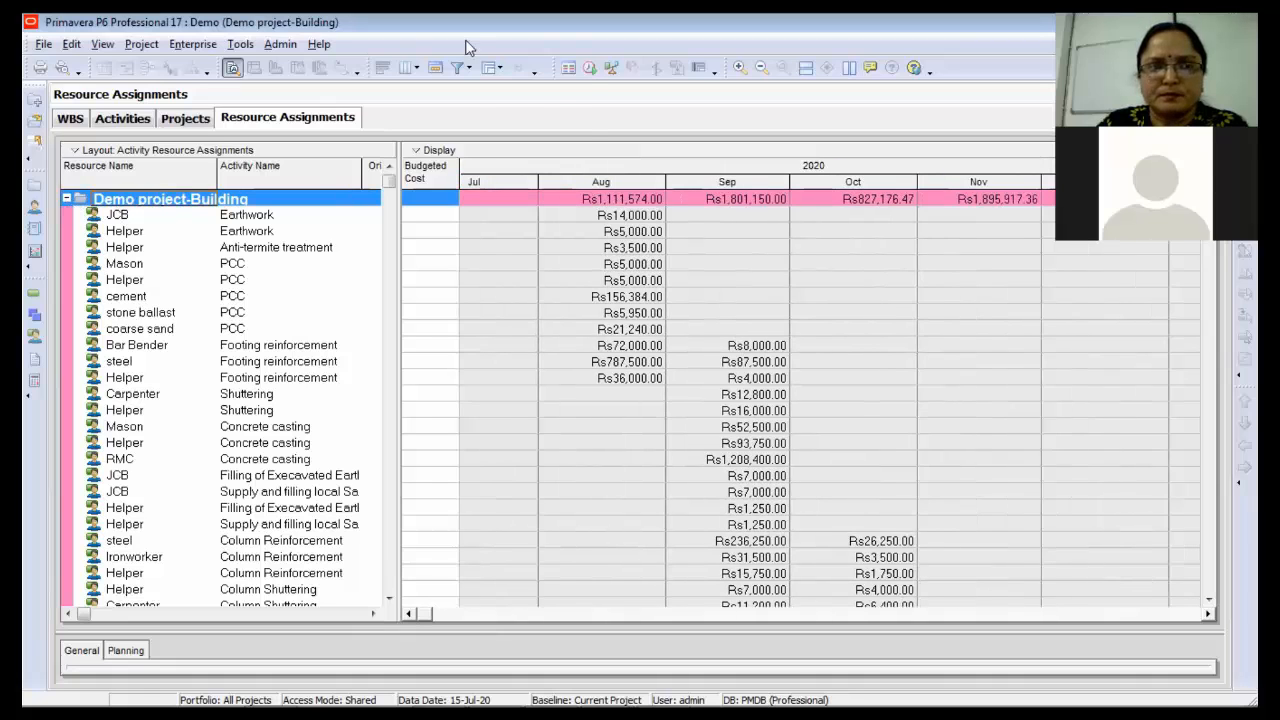
- Group the resource assignments by WBS instead of project and expand Demo project-Building to its first-level WBS elements
click(499, 70)
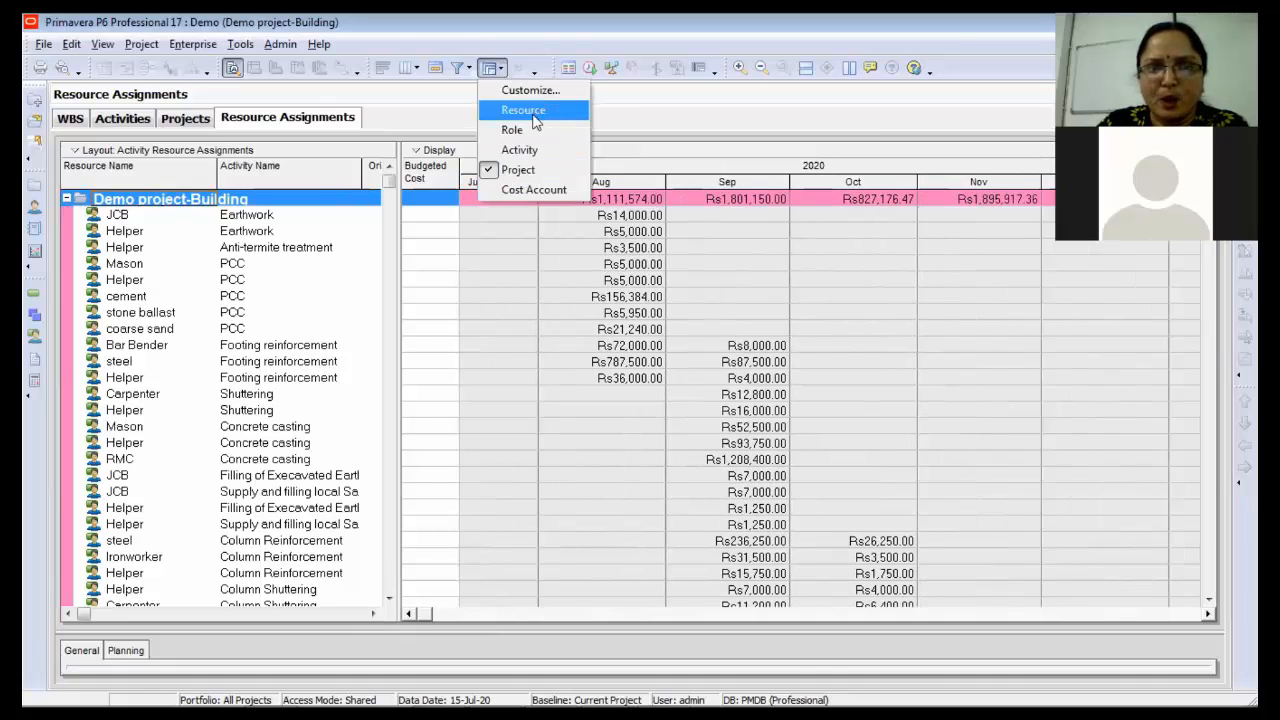
click(530, 170)
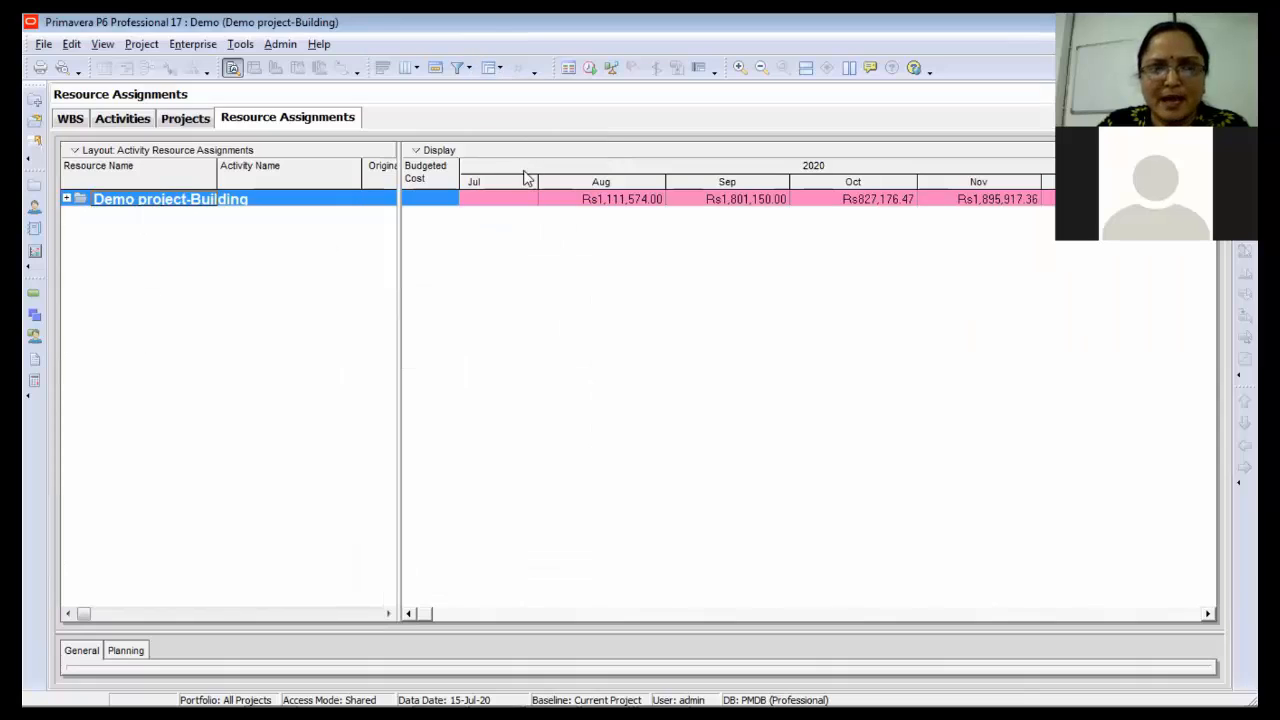
click(491, 68)
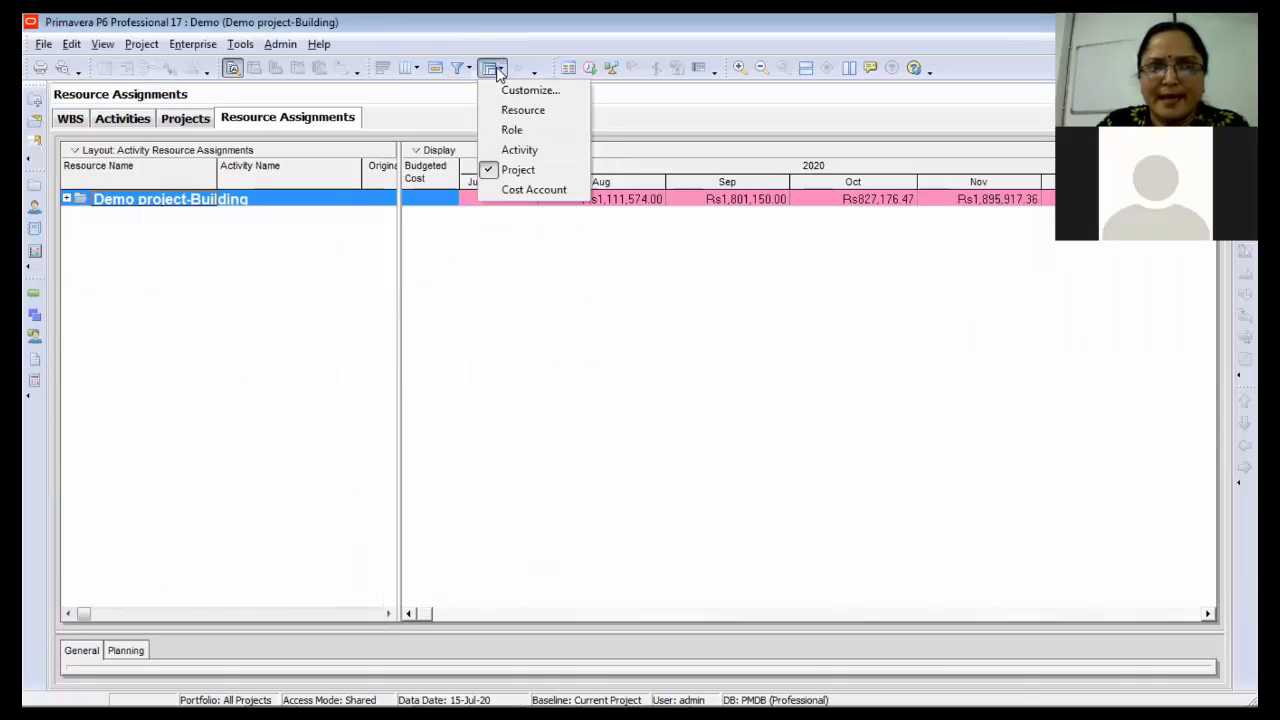
click(540, 88)
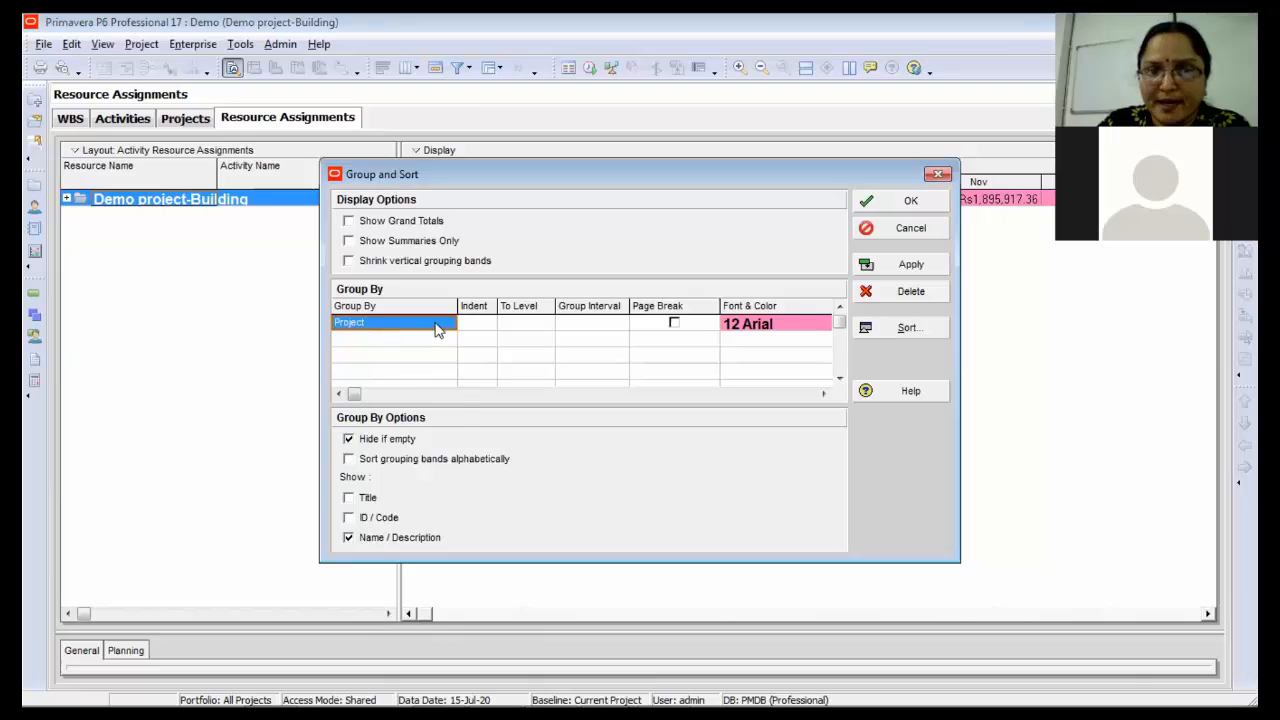
click(436, 330)
scroll(436, 330, down, 5)
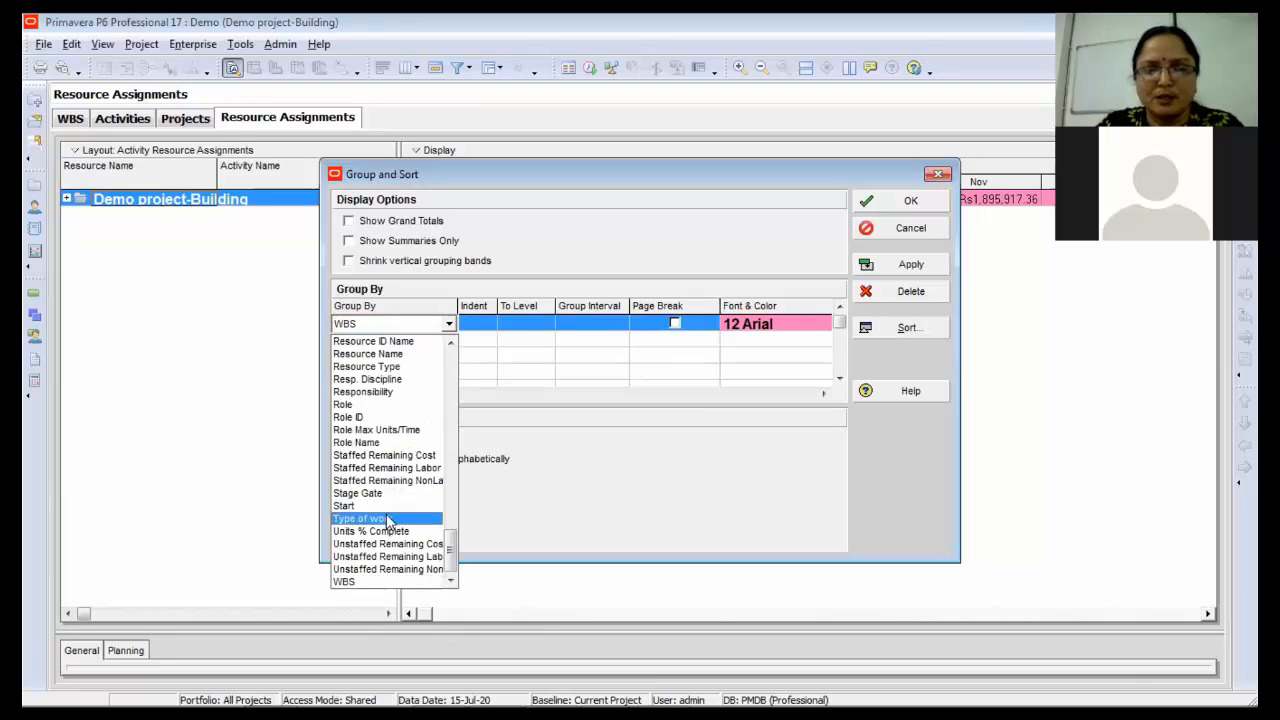
click(385, 580)
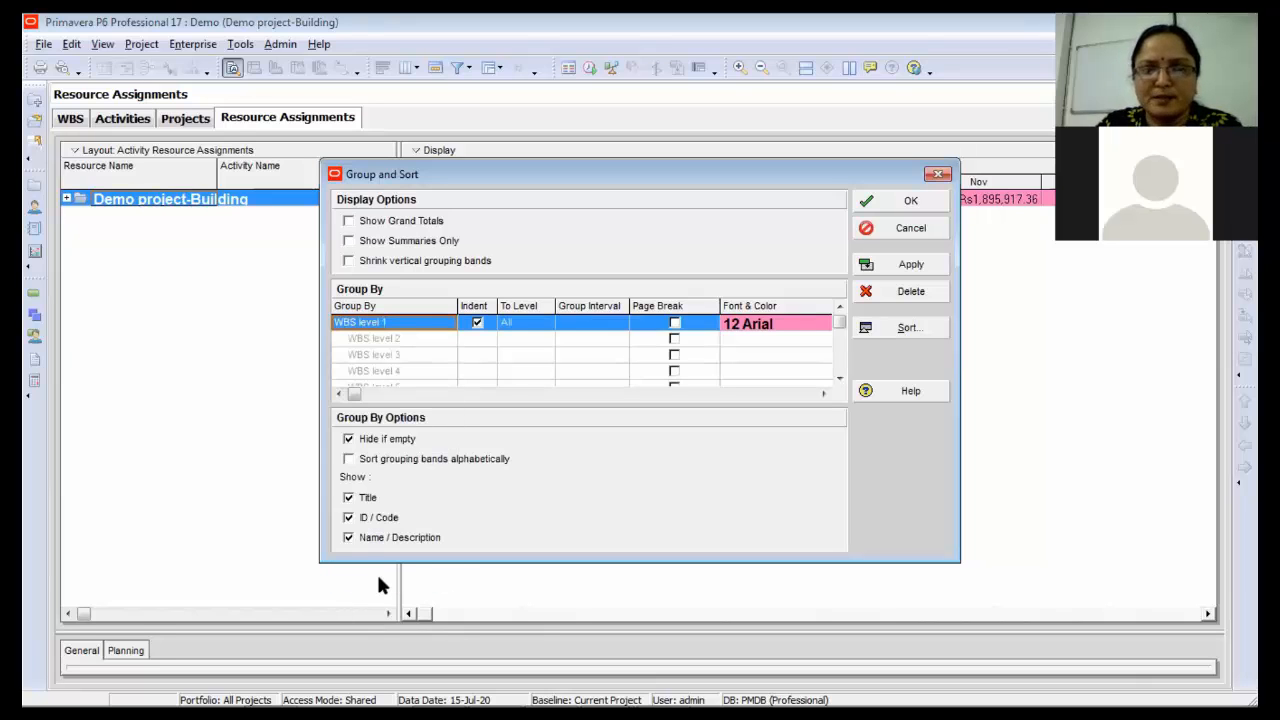
click(908, 200)
click(67, 198)
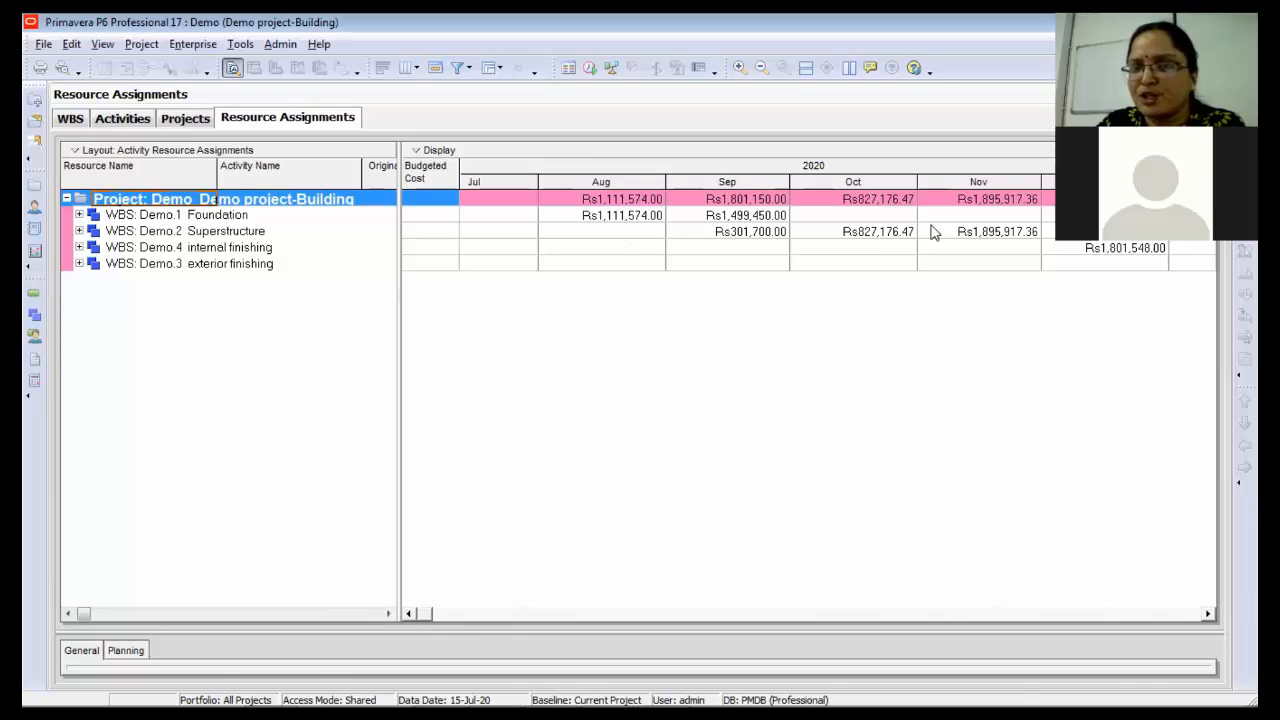
- Examine the monthly budgeted costs of each WBS element along the timescale through August 2021
click(860, 170)
drag(826, 162, 495, 155)
click(894, 178)
drag(718, 162, 600, 165)
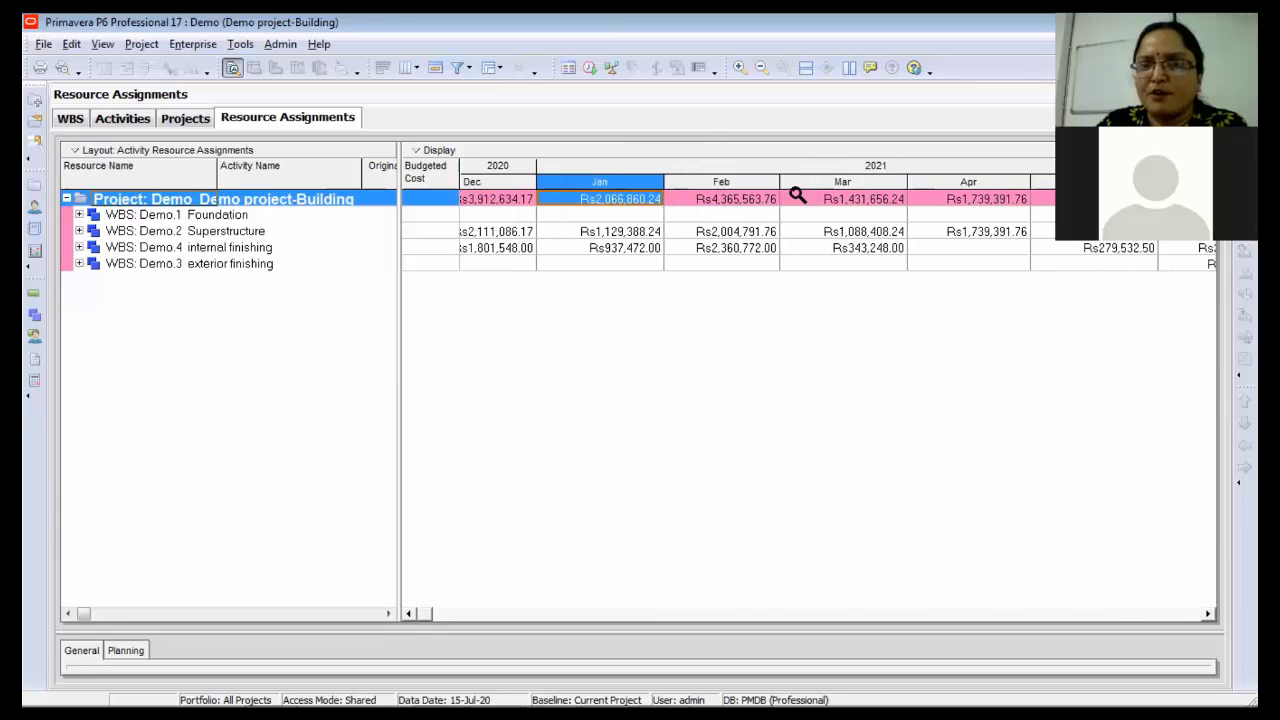
drag(840, 170, 586, 120)
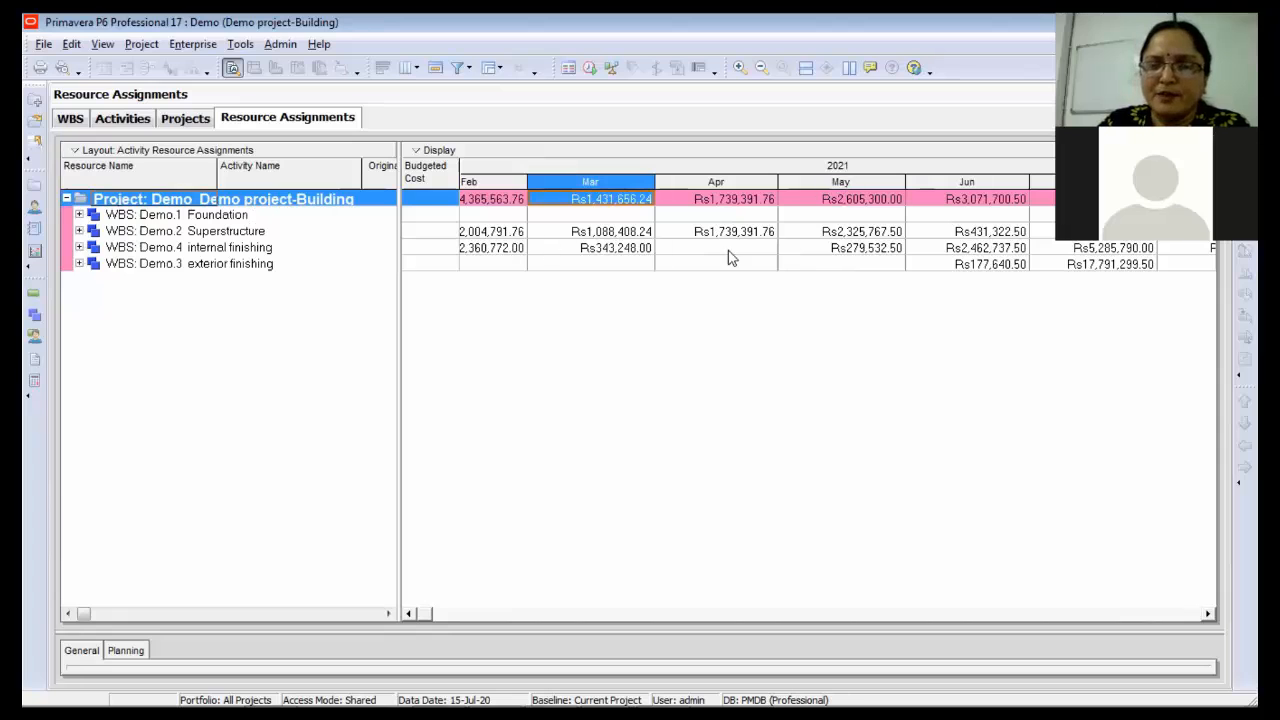
click(908, 177)
drag(908, 177, 674, 149)
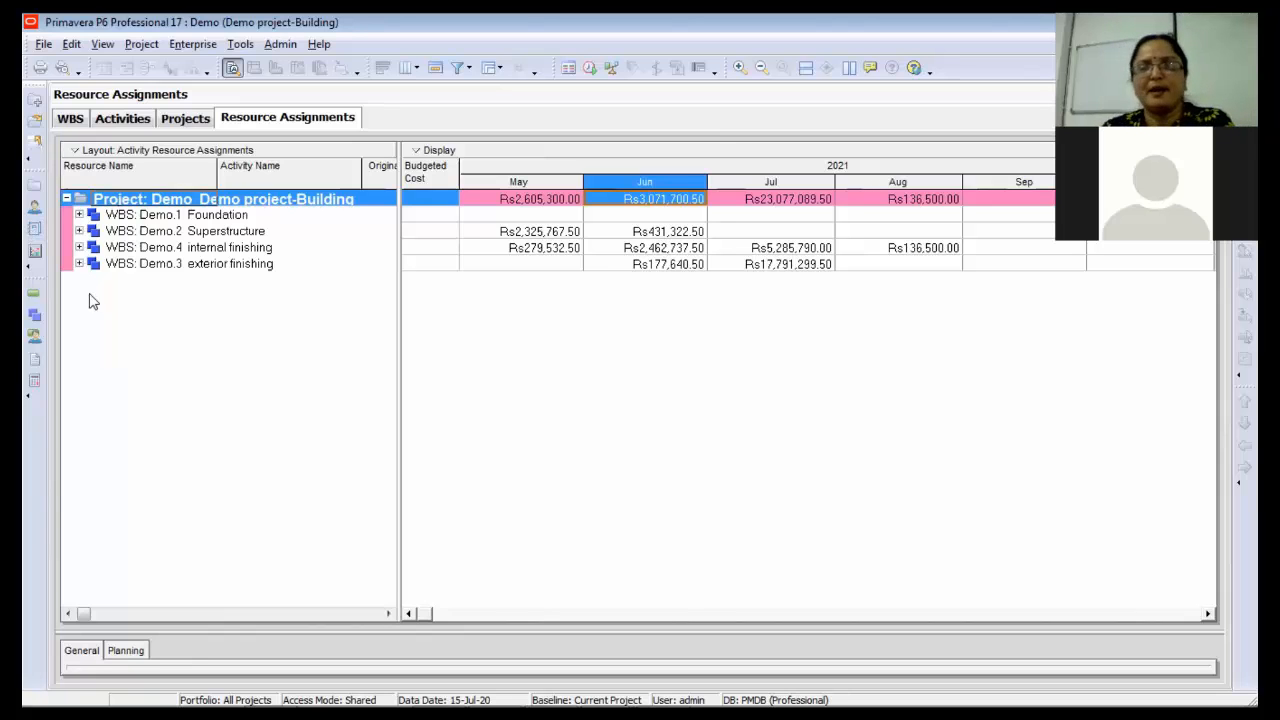
- Show the resource usage spreadsheet below the Activities table, enlarging the lower pane and the time-phased area
click(112, 118)
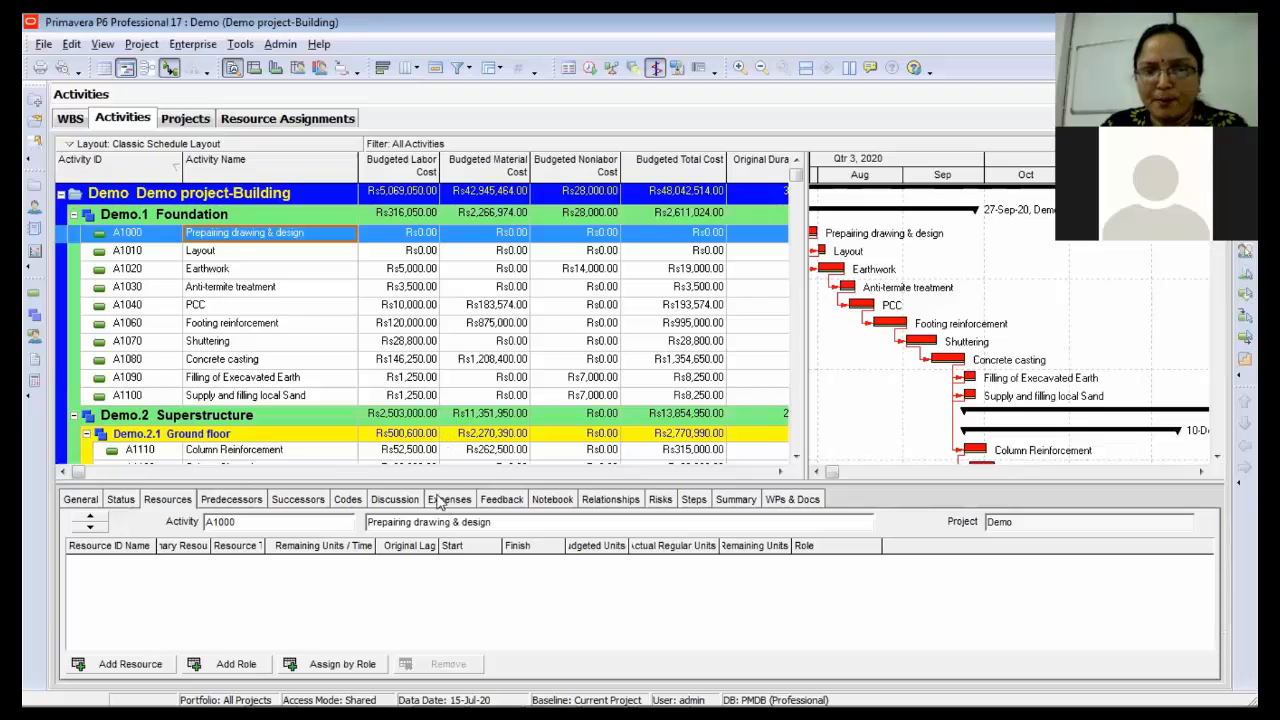
drag(436, 482, 436, 382)
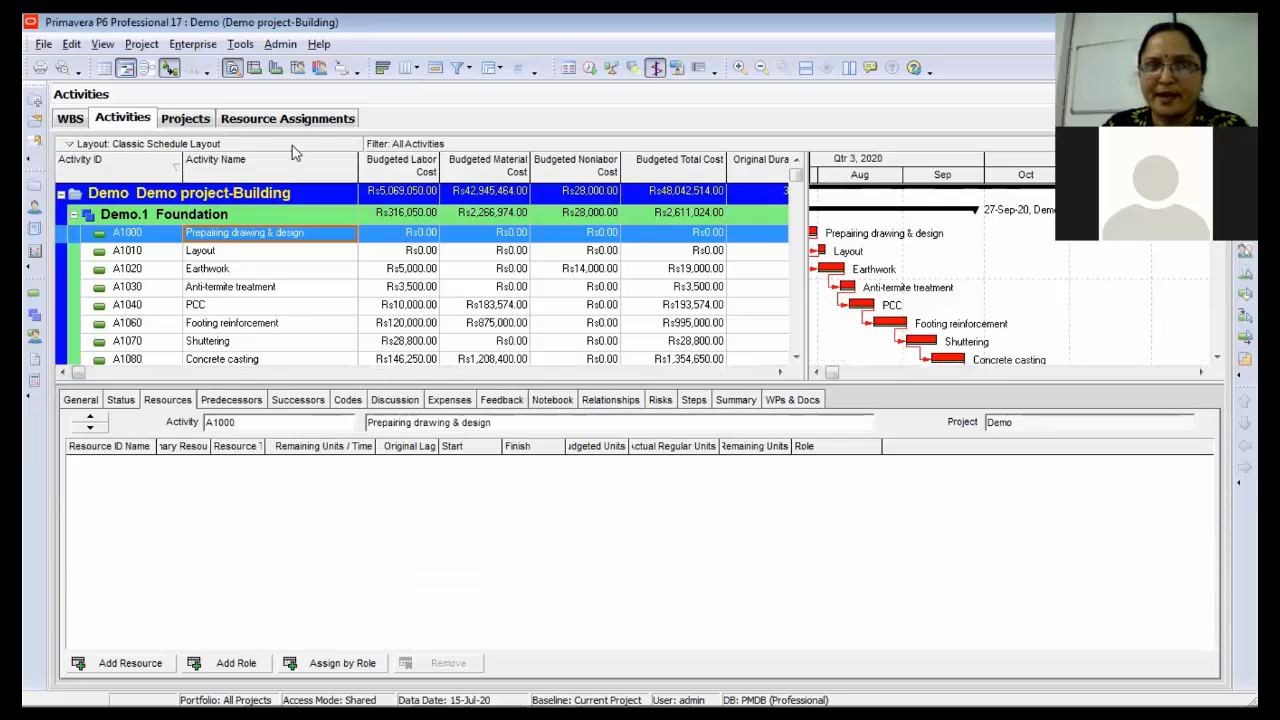
click(297, 67)
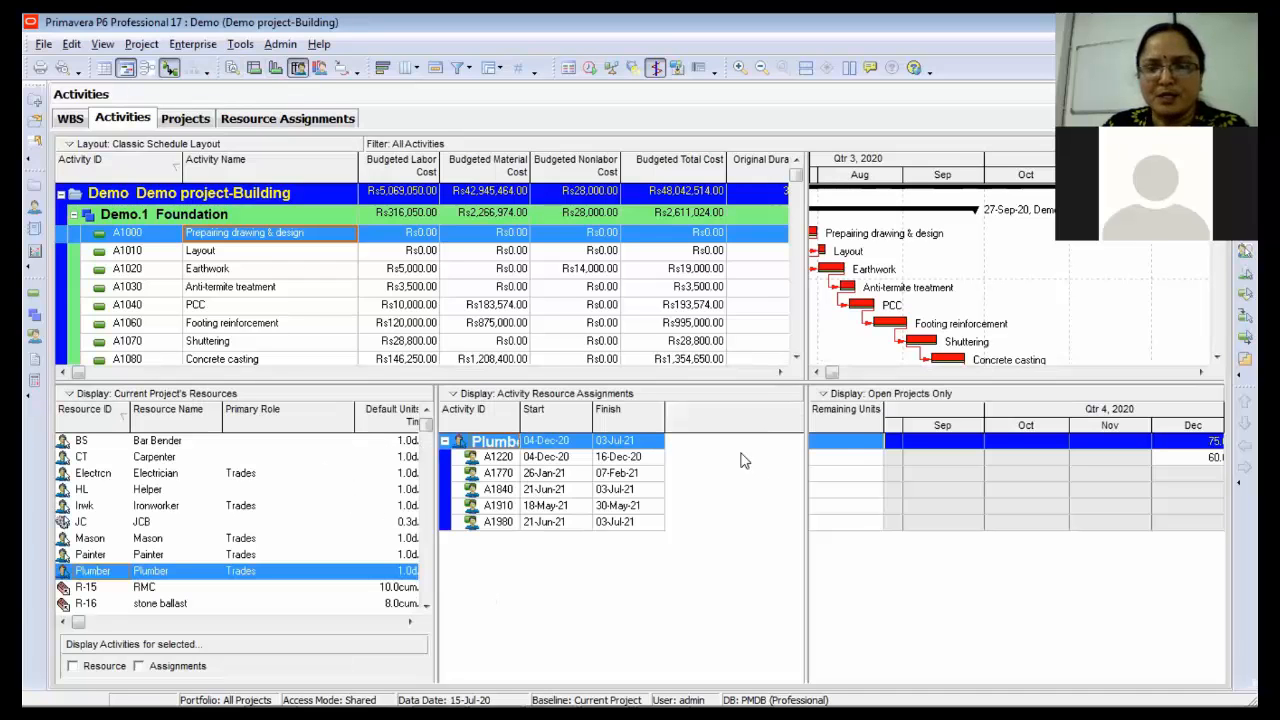
drag(806, 444, 514, 458)
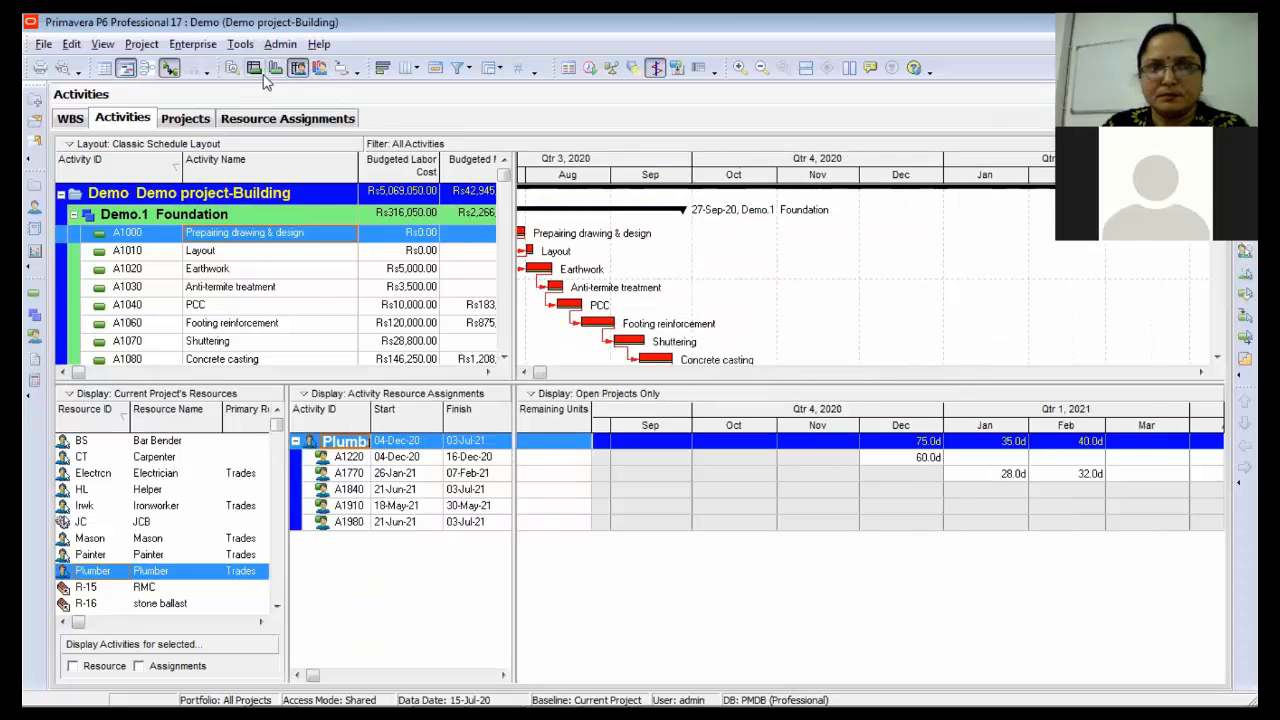
- Show the activity usage profile below the activities, widening its area and narrowing the months to fit the whole project from July 2020
click(276, 67)
drag(513, 330, 397, 330)
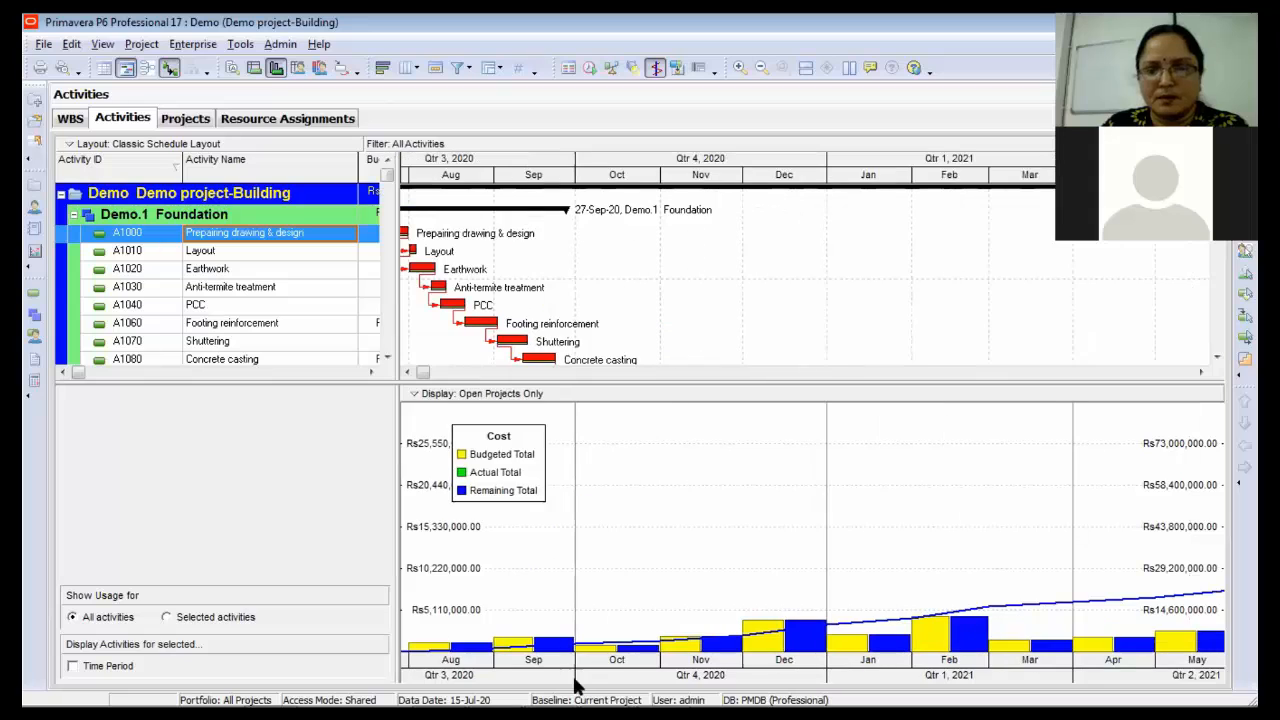
click(409, 373)
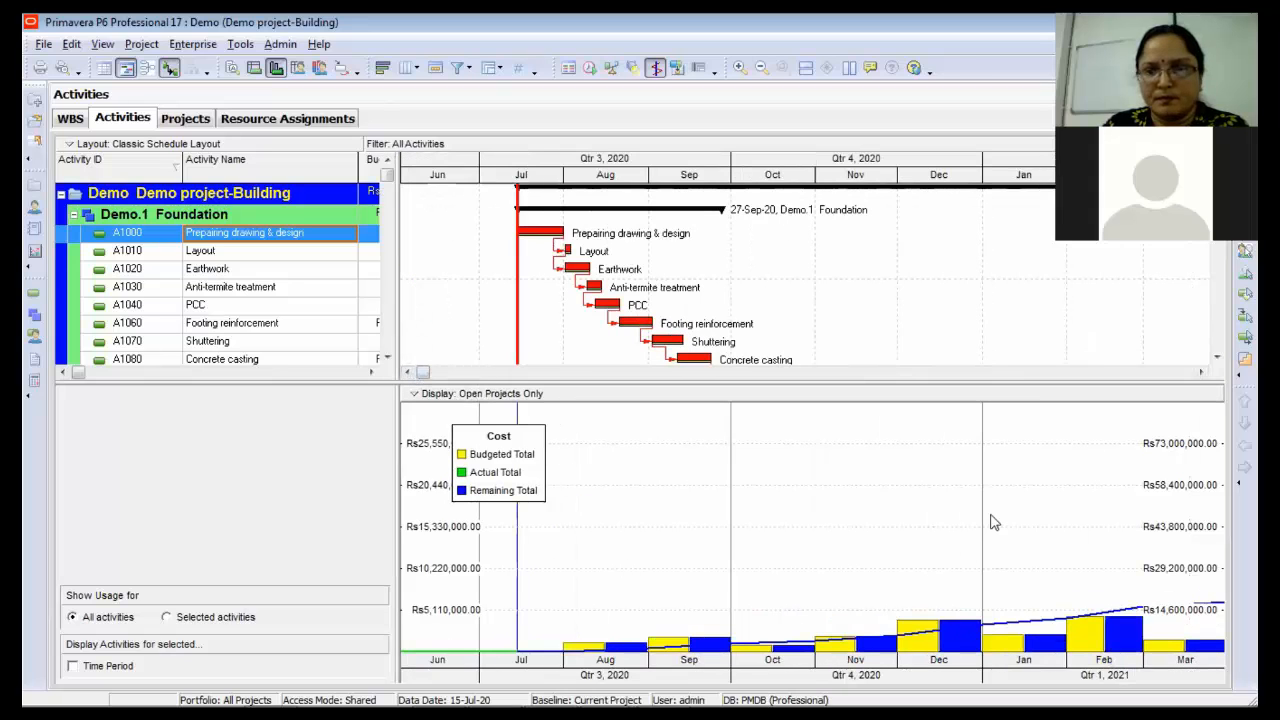
drag(430, 372, 557, 395)
drag(1020, 186, 768, 188)
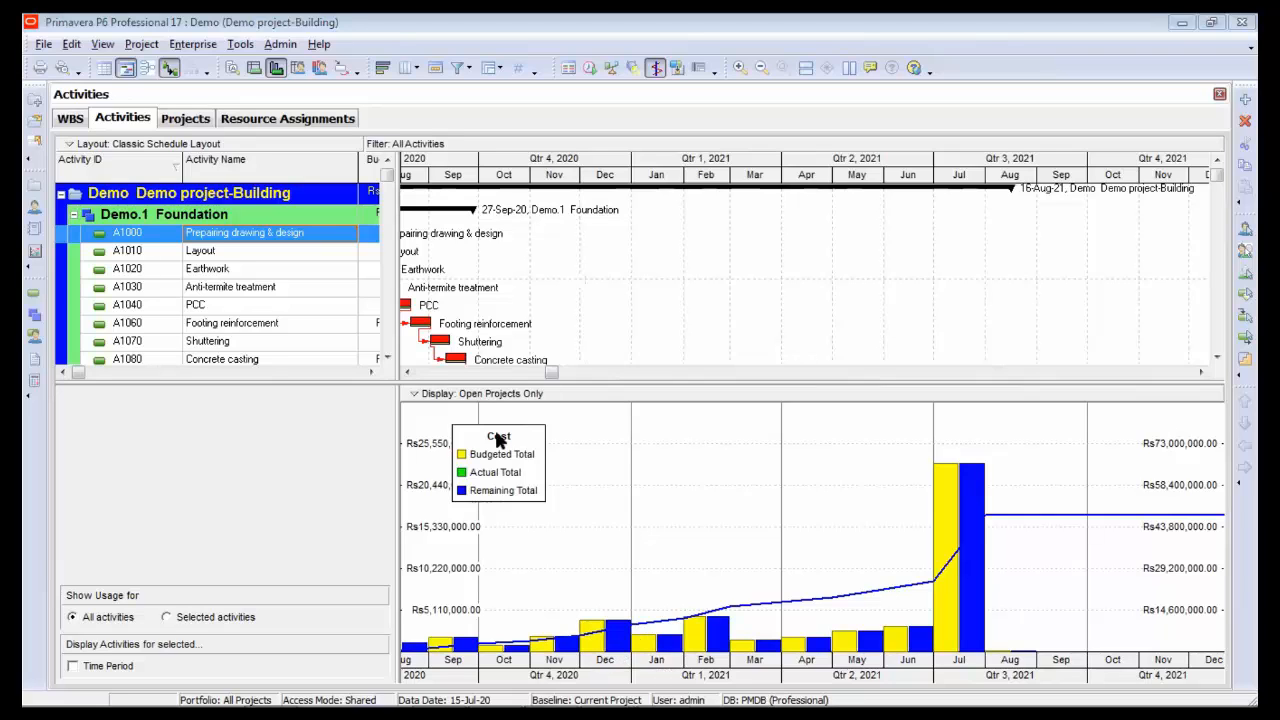
click(407, 372)
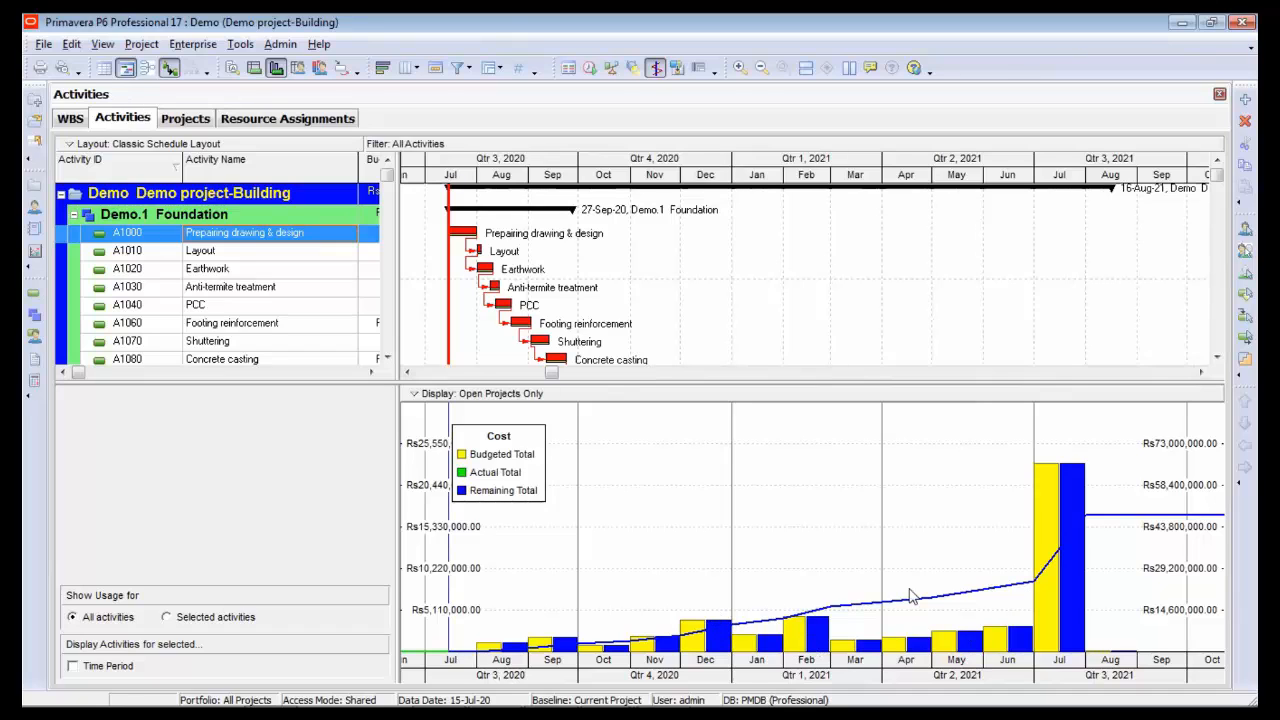
- Hide the By Date bars for Budgeted, Actual and Remaining Early costs in the activity usage profile
click(437, 402)
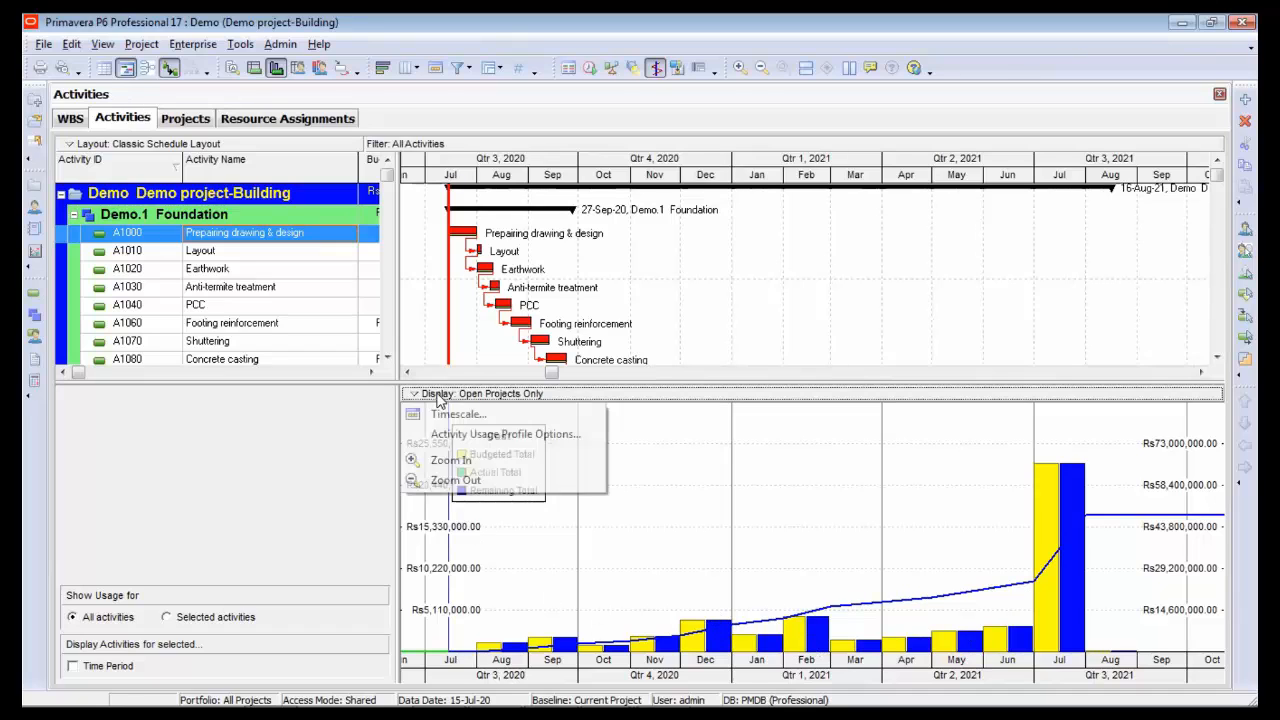
click(500, 431)
click(561, 389)
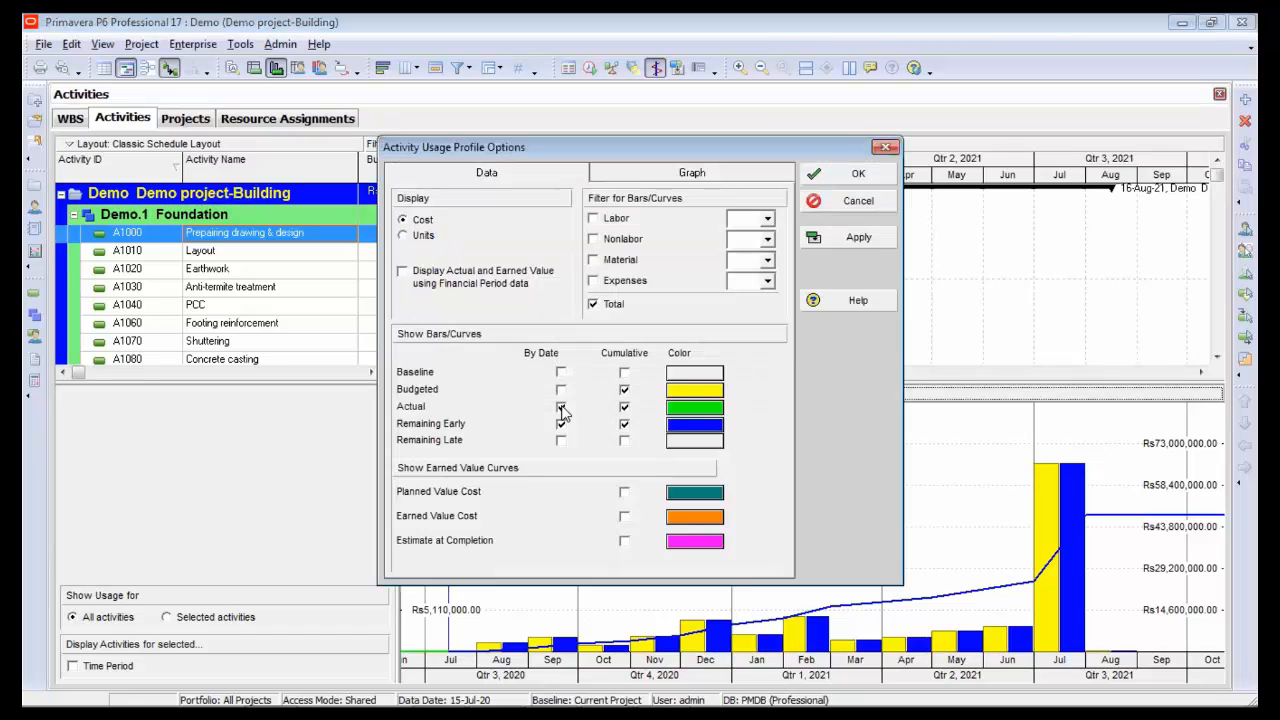
click(855, 174)
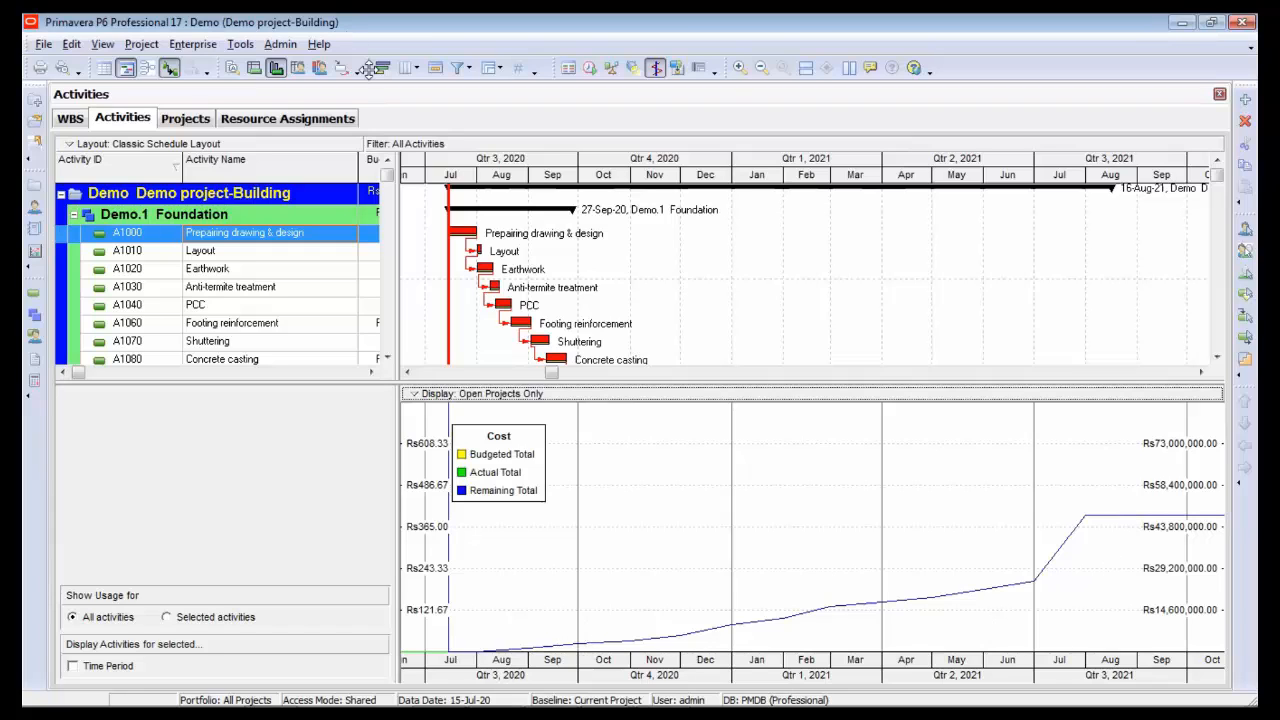
- Turn the By Date bars for Budgeted, Actual and Remaining Early back on and reduce the usage profile's height
right_click(436, 404)
click(515, 434)
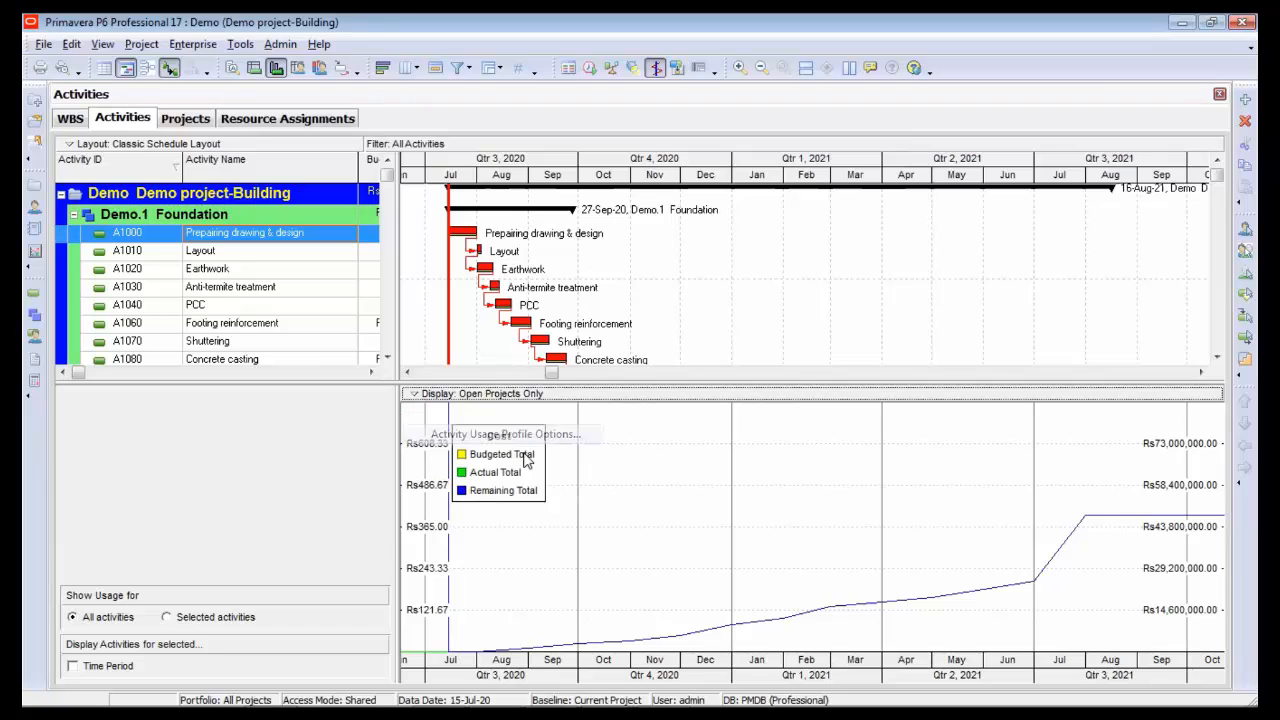
click(560, 407)
click(560, 424)
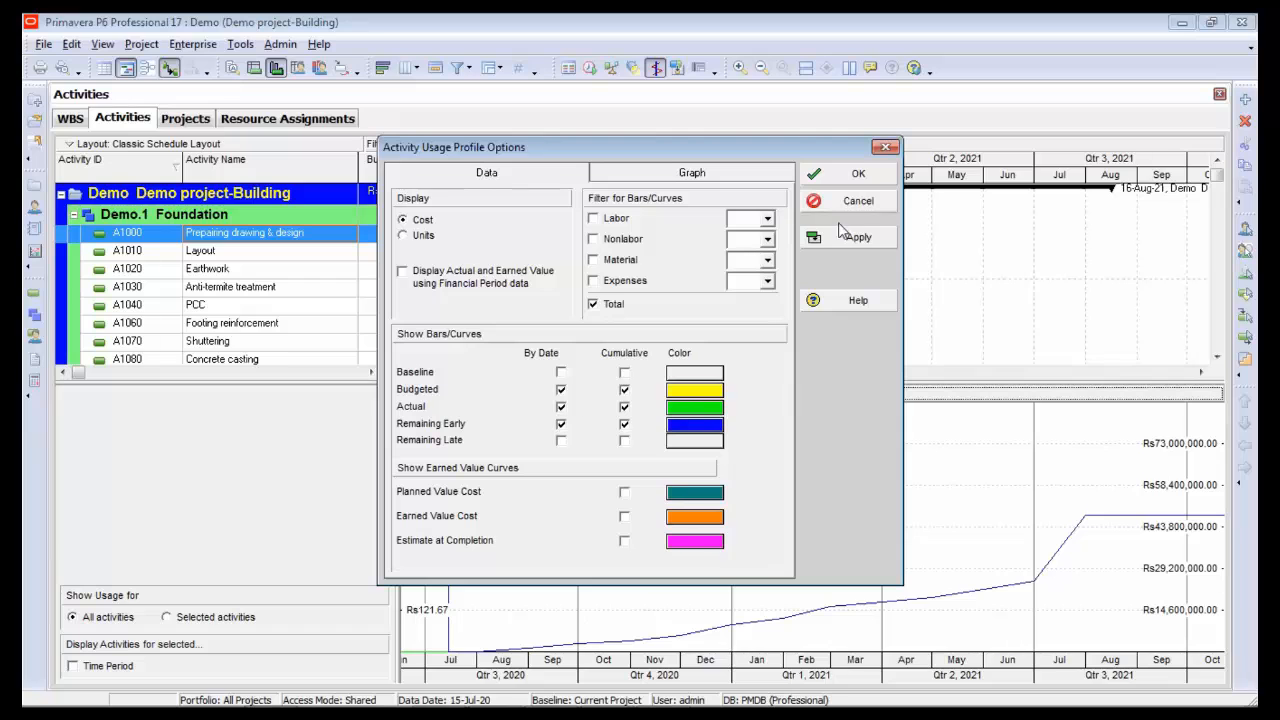
click(857, 173)
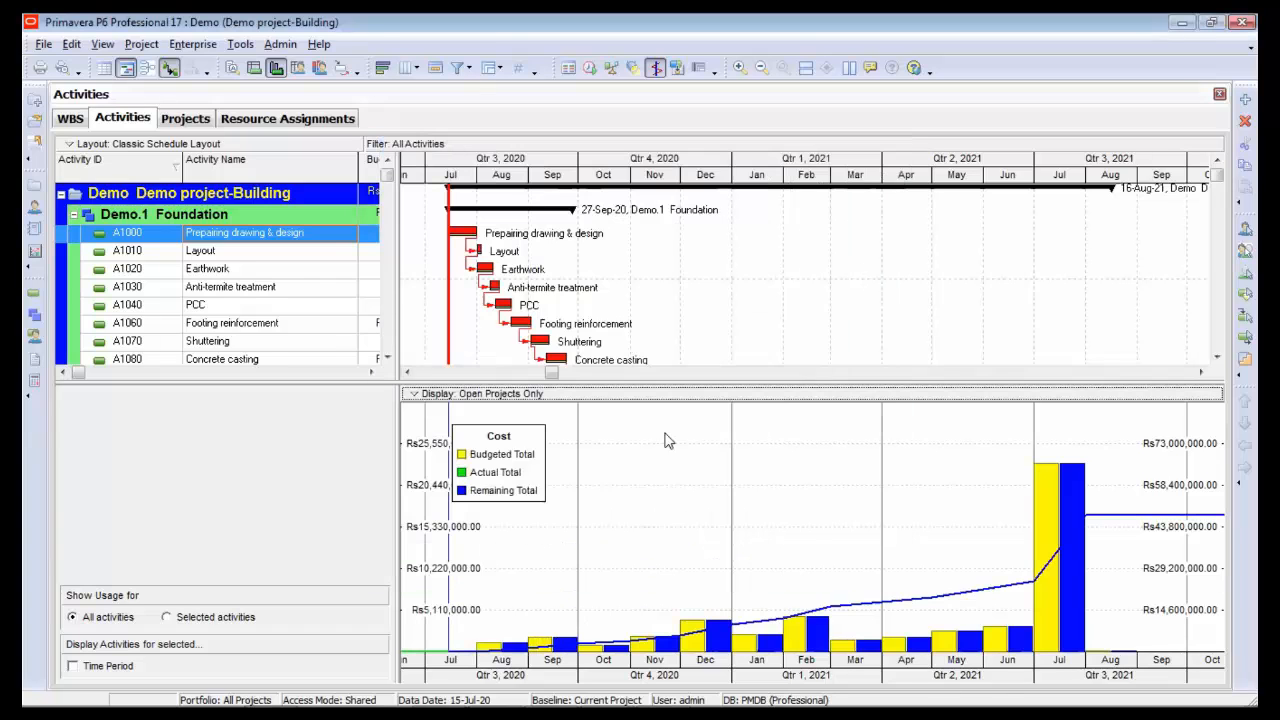
drag(329, 381, 342, 498)
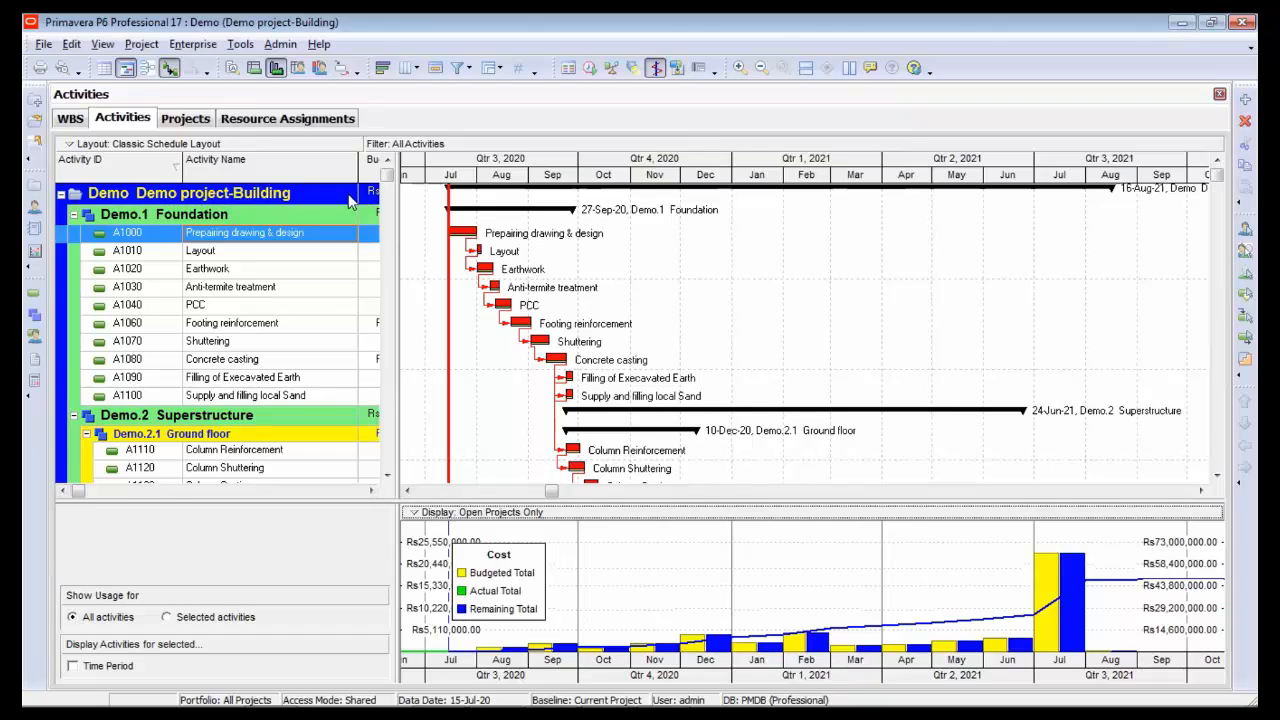
- Save a copy of the current project as a new baseline of Demo project-Building through Maintain Baselines
click(140, 44)
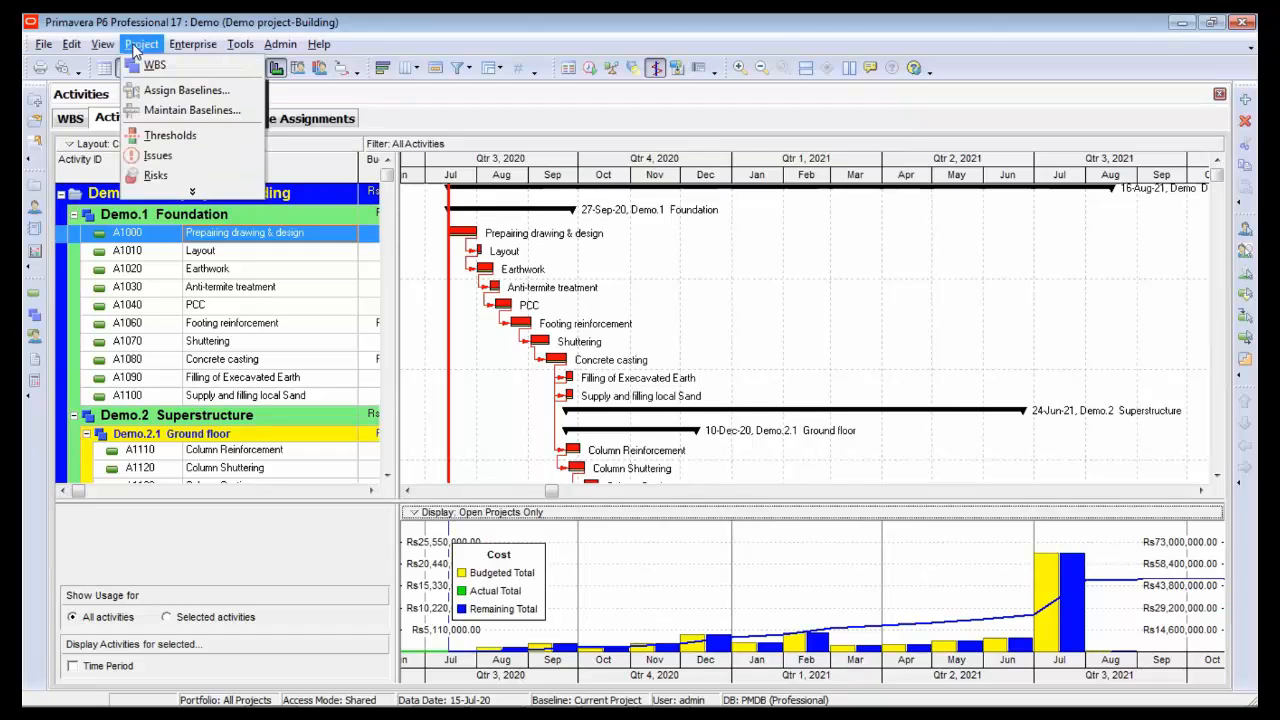
click(187, 110)
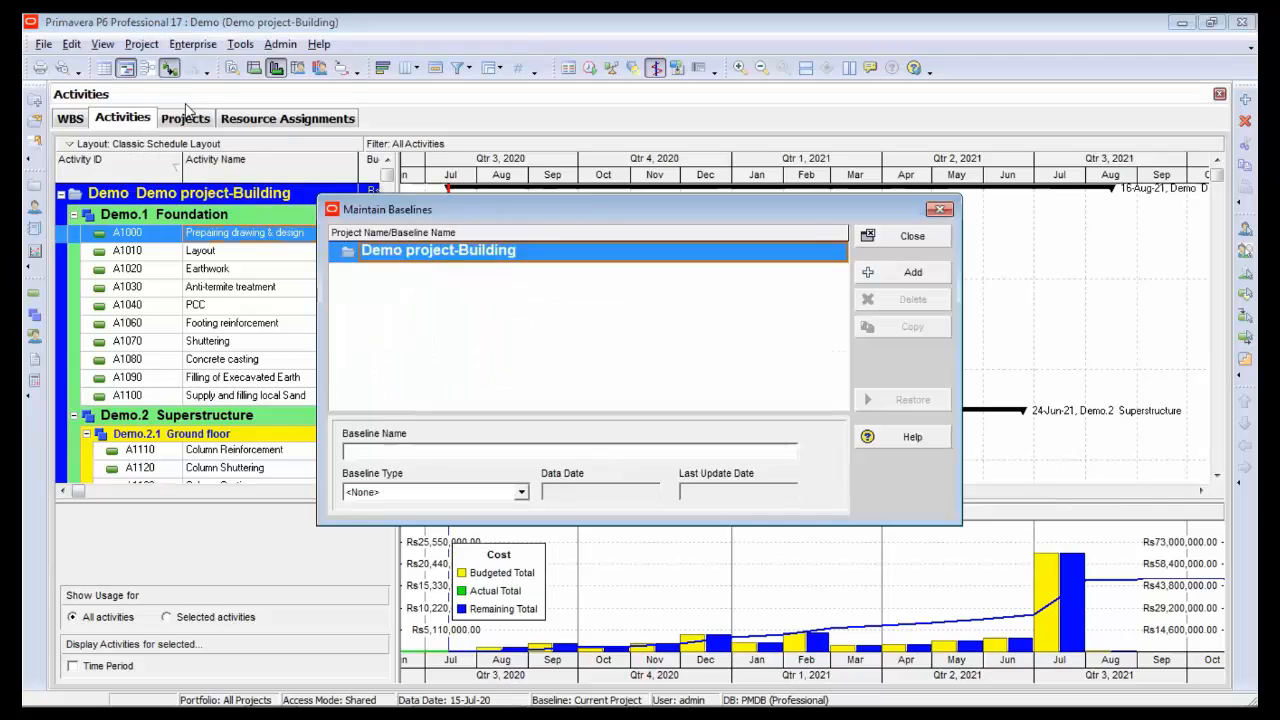
click(911, 271)
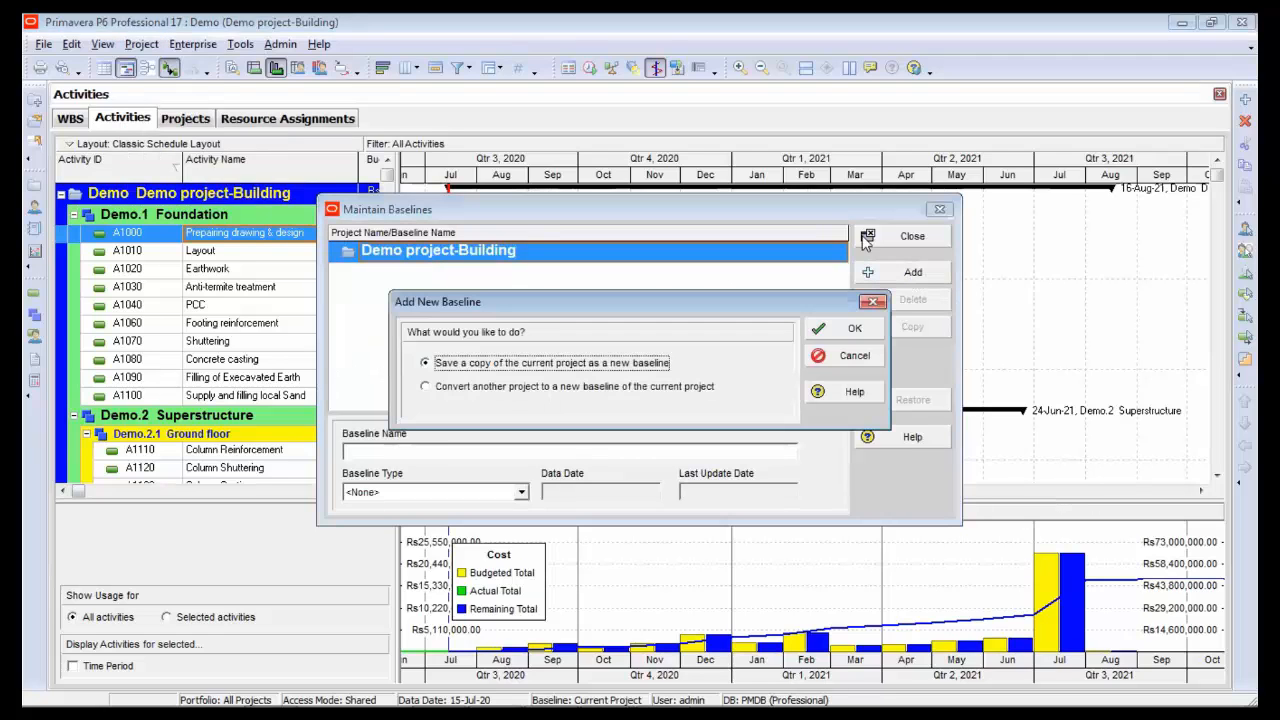
click(857, 331)
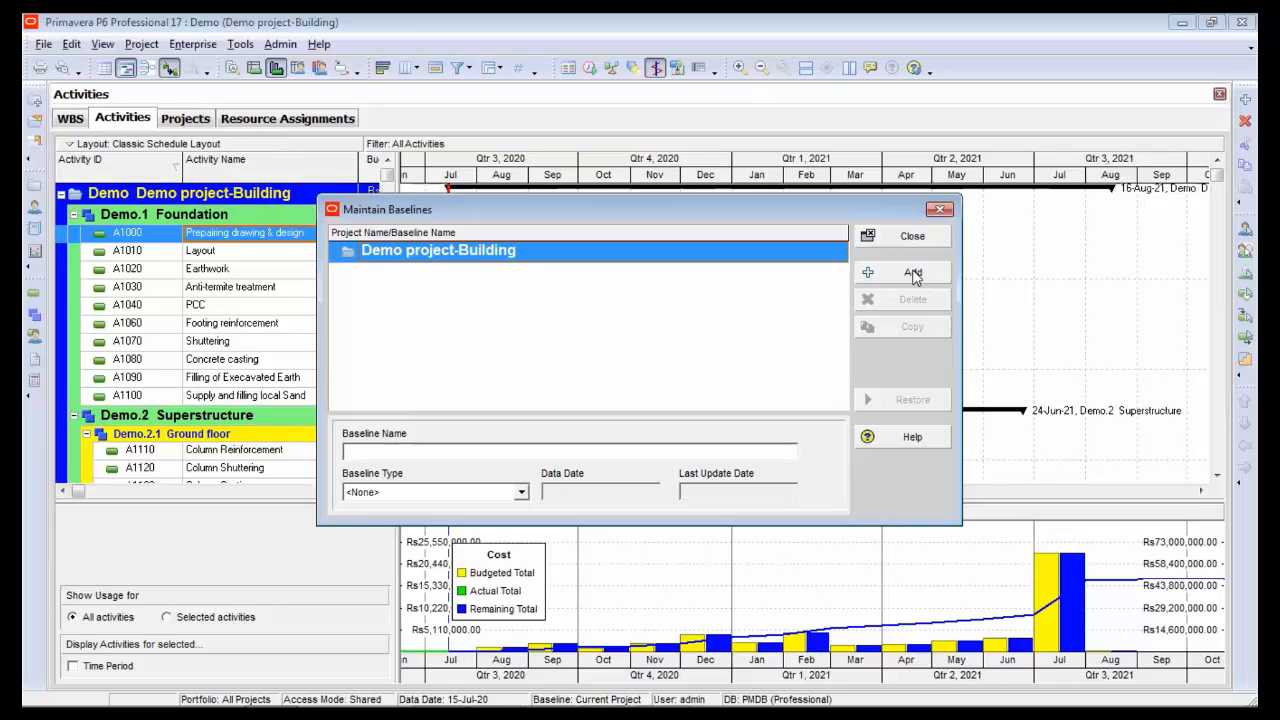
click(912, 237)
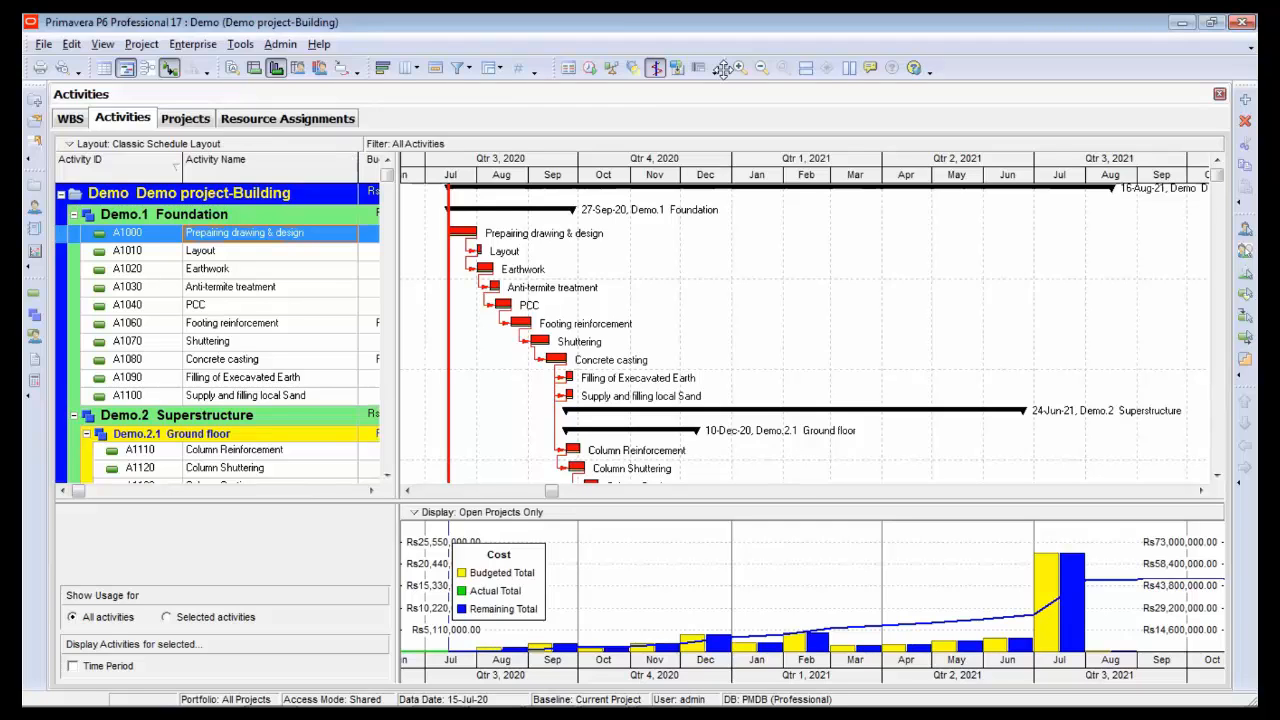
- Review the bar definitions of the Gantt chart and close them without changes
click(383, 68)
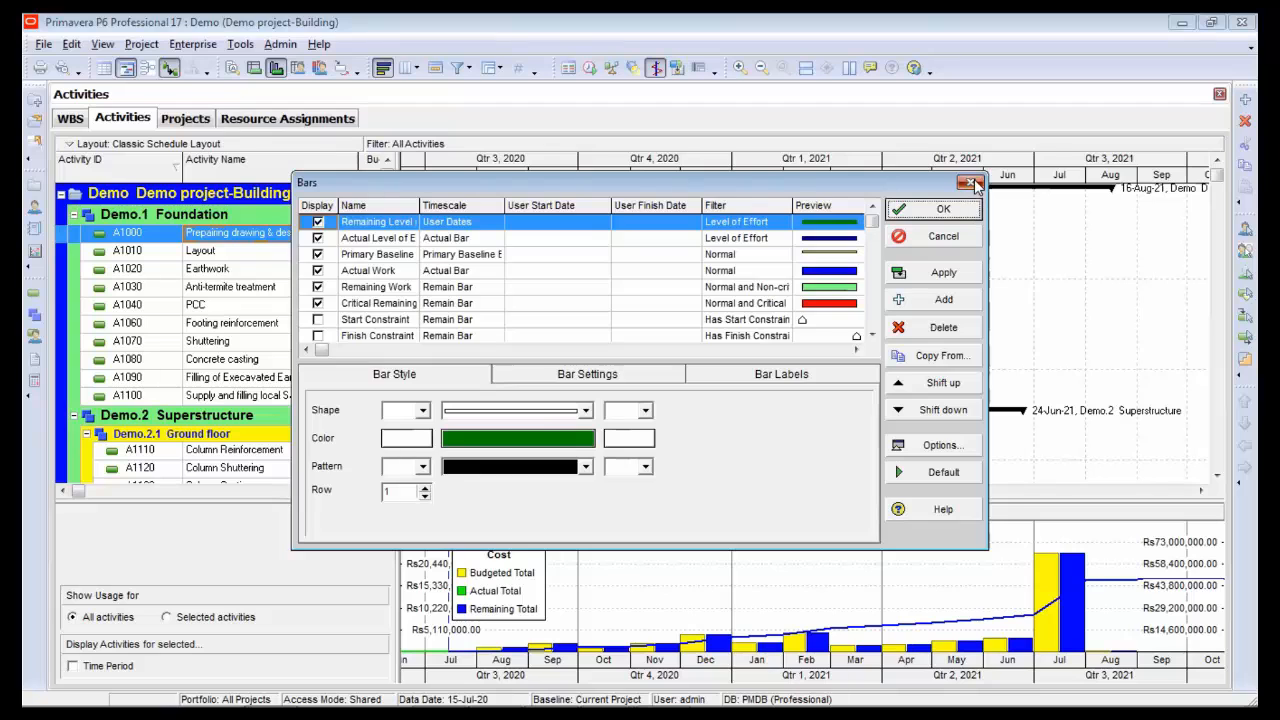
click(963, 209)
- Assign the saved baseline Demo project-Building - B1 as both the project baseline and the primary user baseline
click(141, 44)
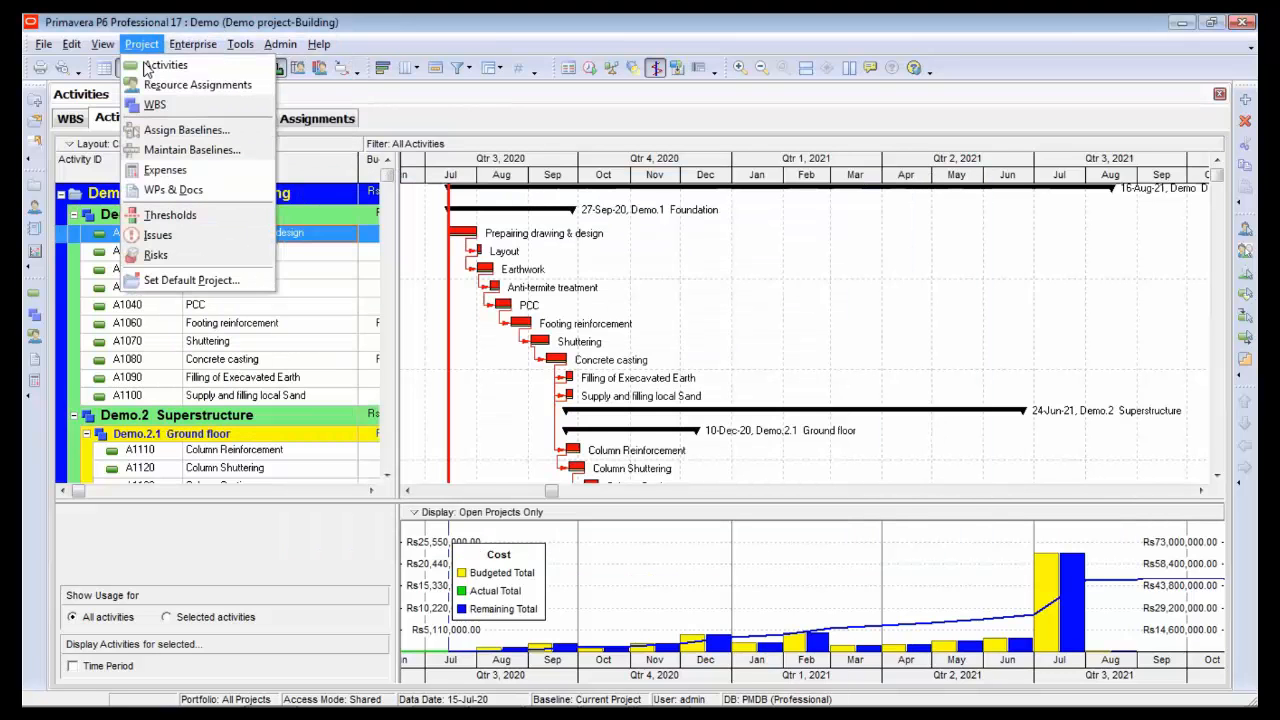
click(186, 130)
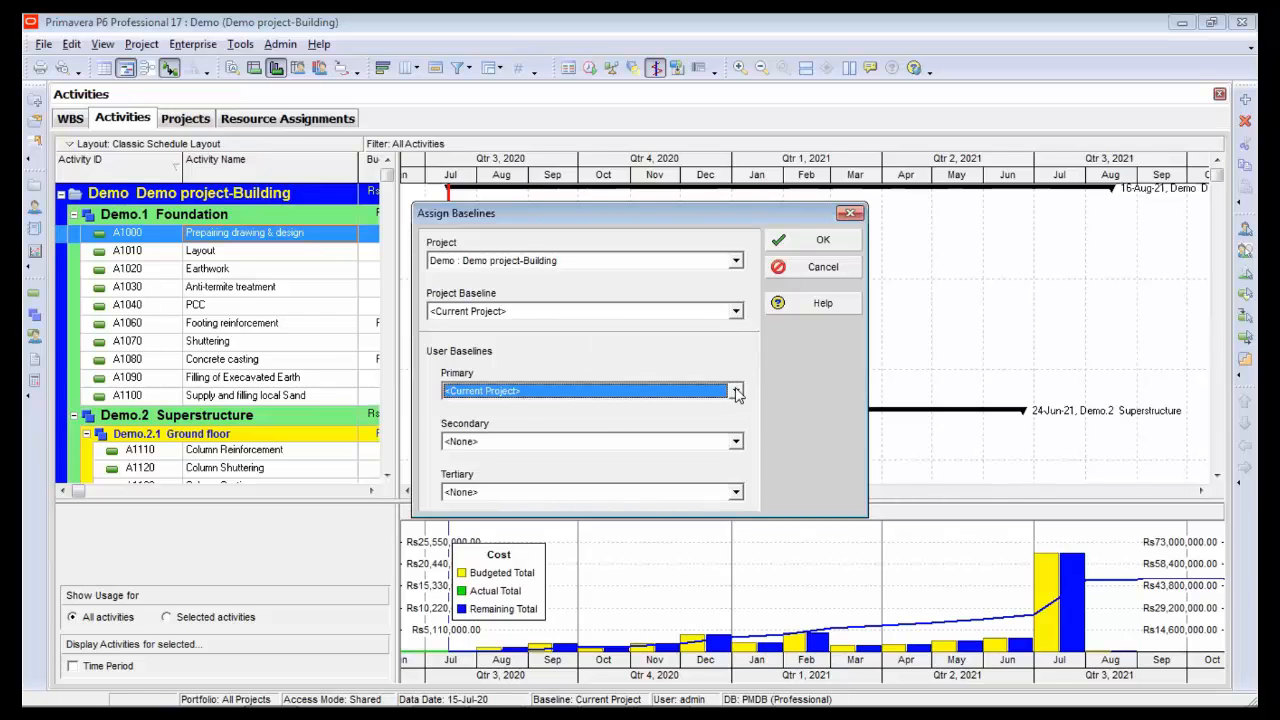
click(736, 391)
click(612, 426)
click(736, 311)
click(500, 337)
click(812, 242)
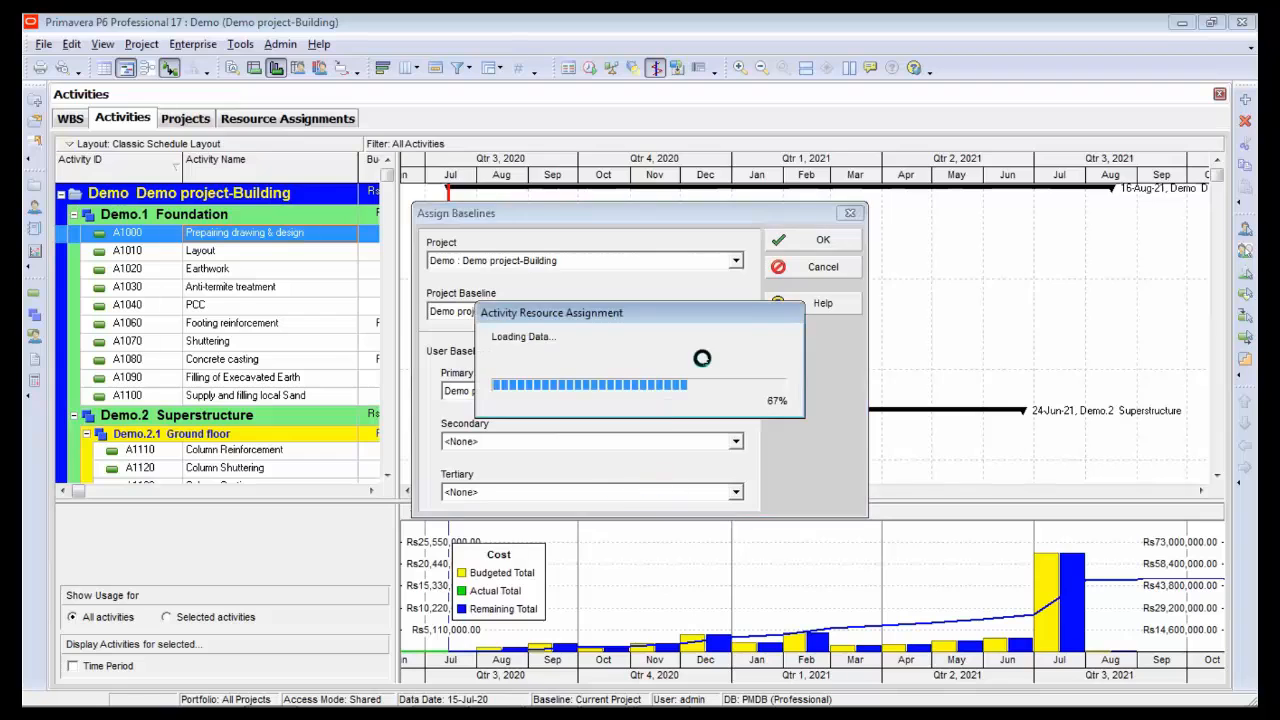
- Set the Gantt chart timescale's date interval to Month/Week
right_click(656, 175)
click(690, 246)
click(660, 406)
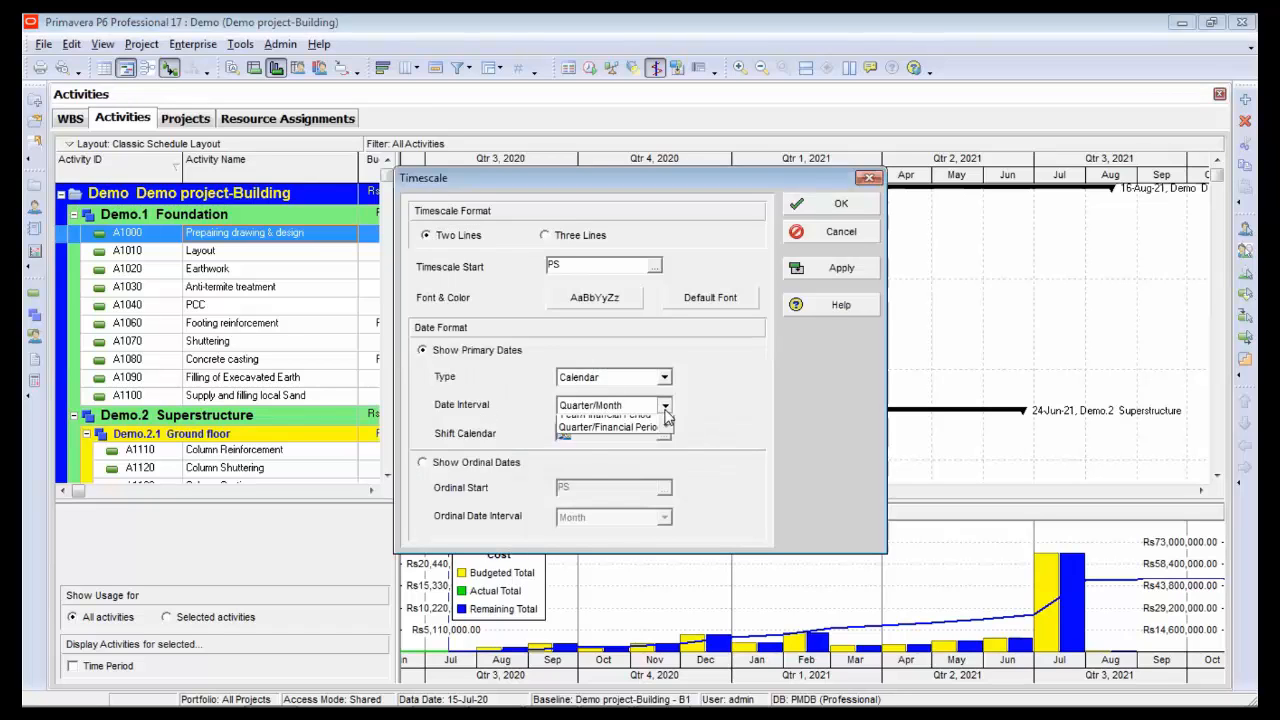
click(613, 436)
click(829, 262)
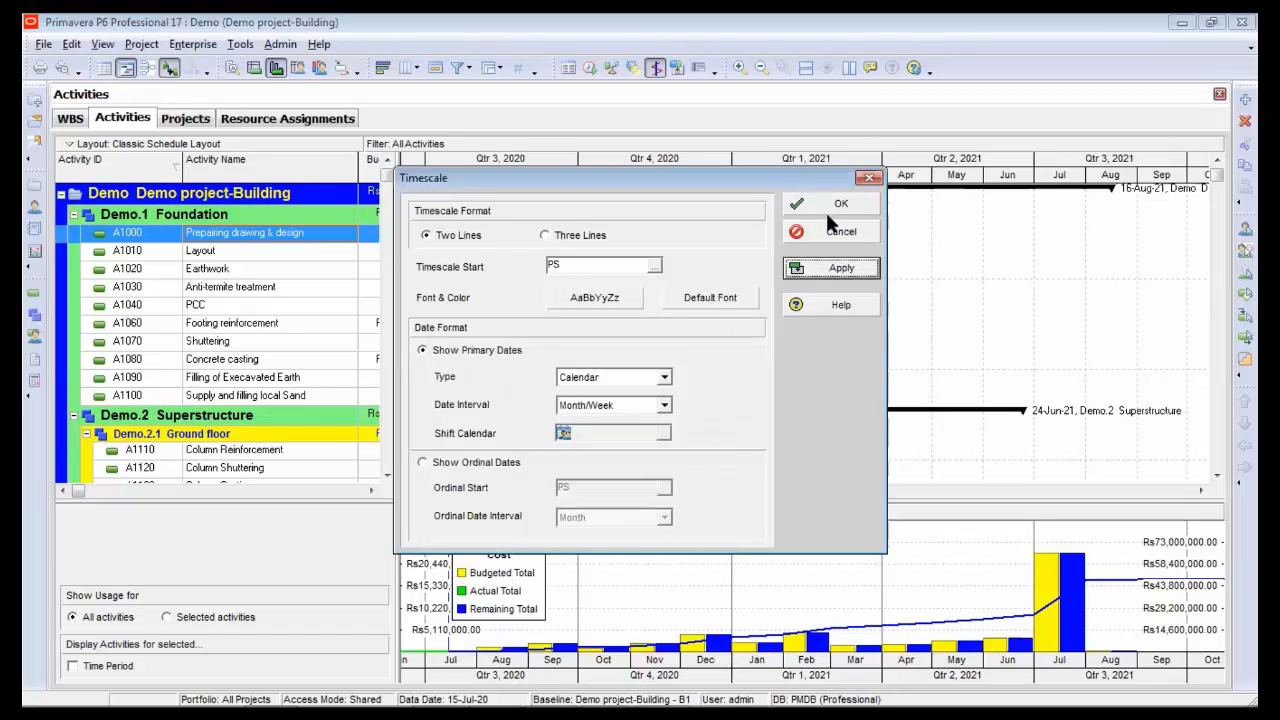
click(828, 210)
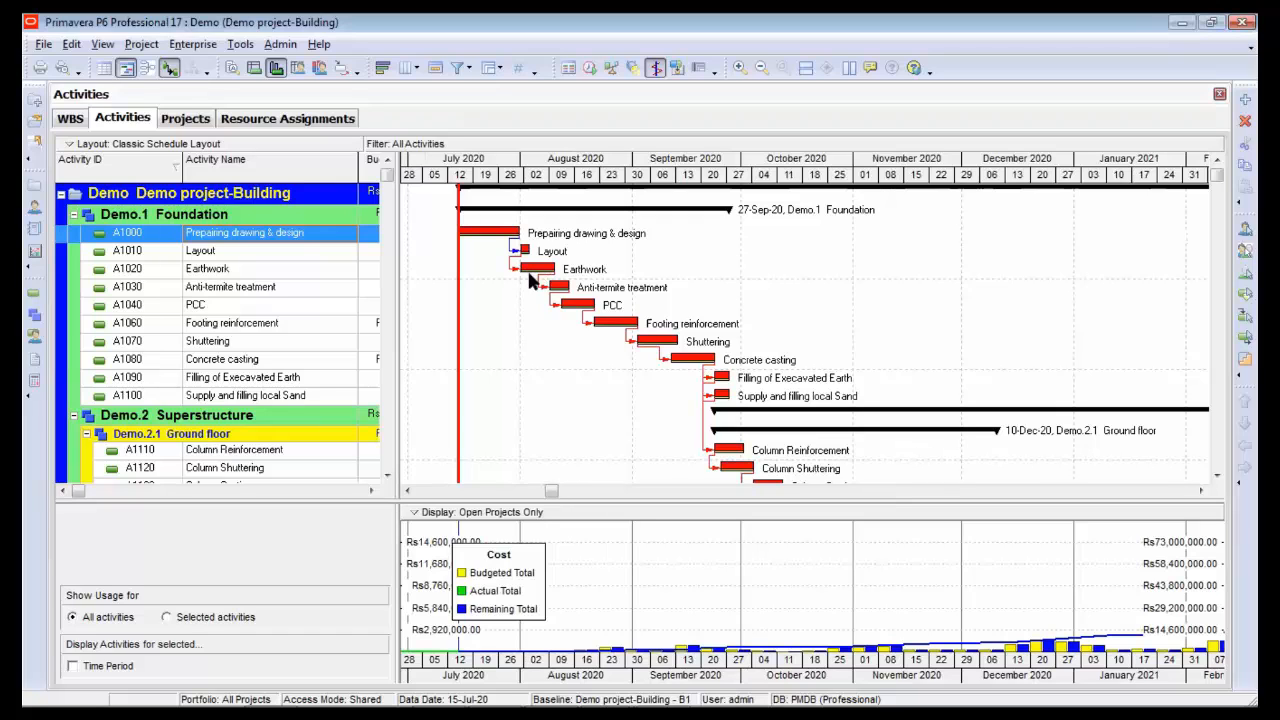
- Give the Primary Baseline bar a thicker bar shape in the Gantt chart's bar definitions
right_click(625, 251)
key(Escape)
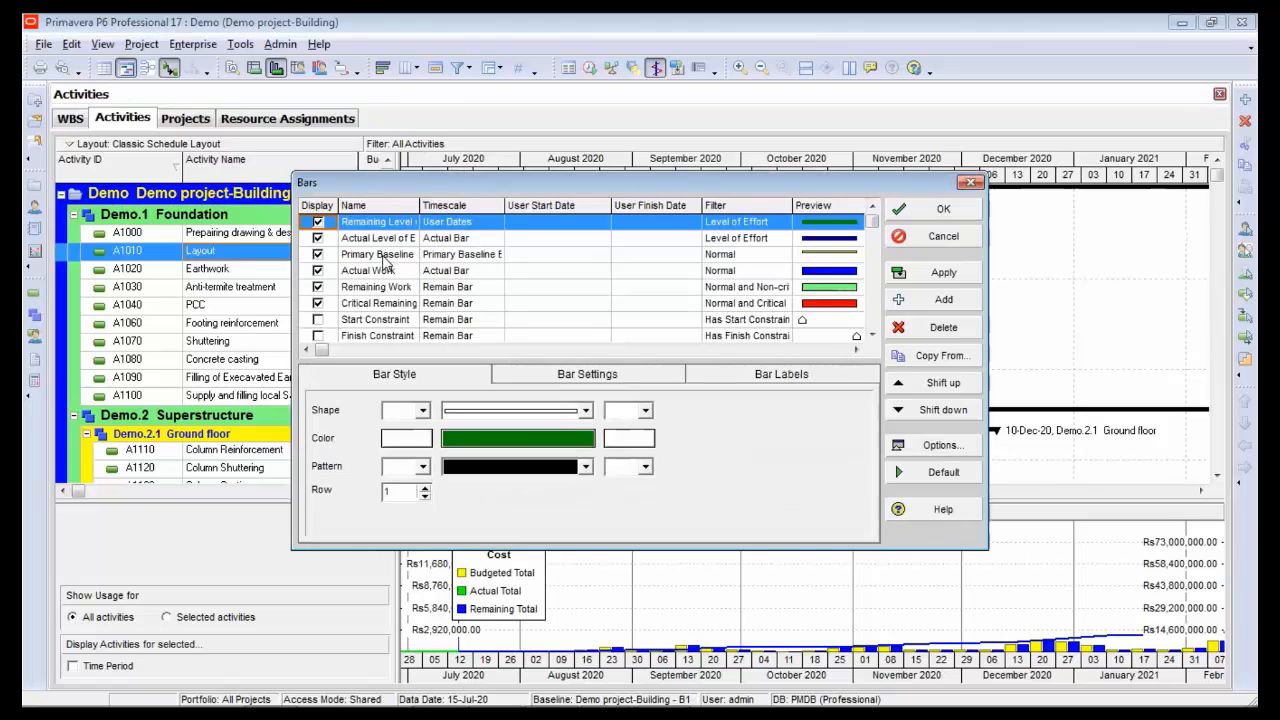
click(384, 258)
click(585, 410)
click(568, 444)
click(940, 210)
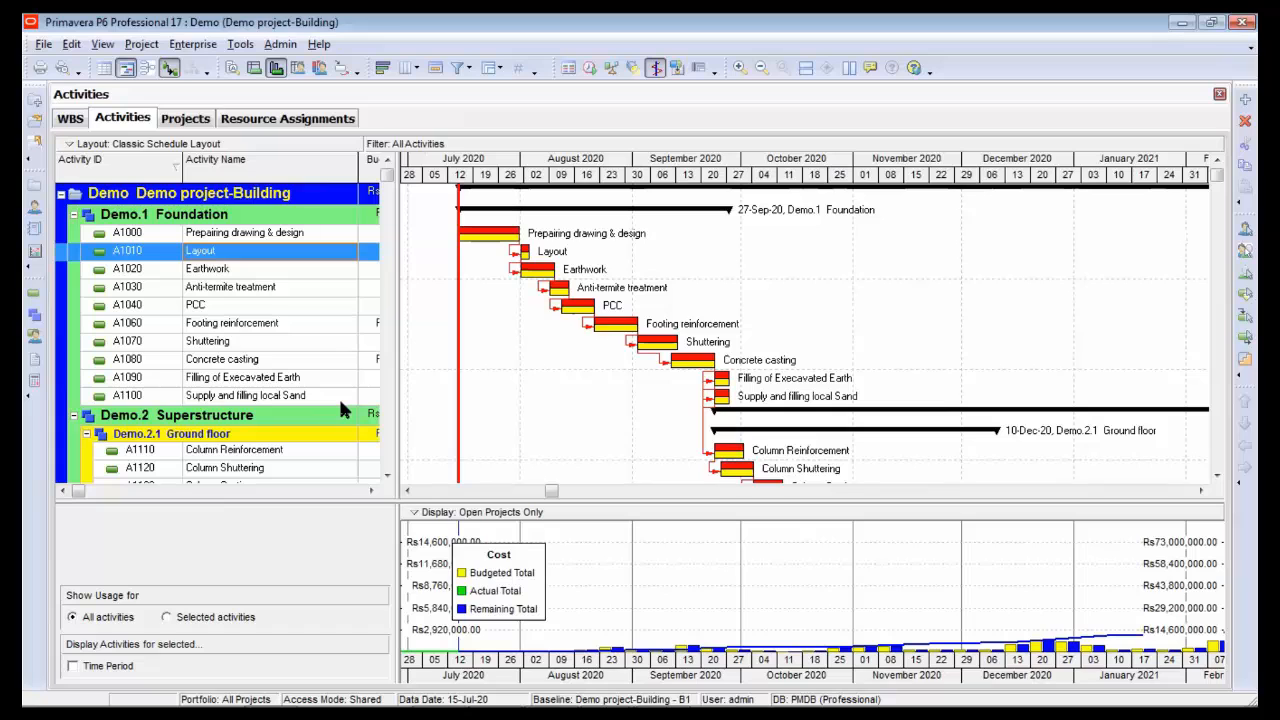
- Spotlight the progress period in the Gantt chart up to 23-Aug-20 and enlarge the lower pane
drag(395, 405, 791, 298)
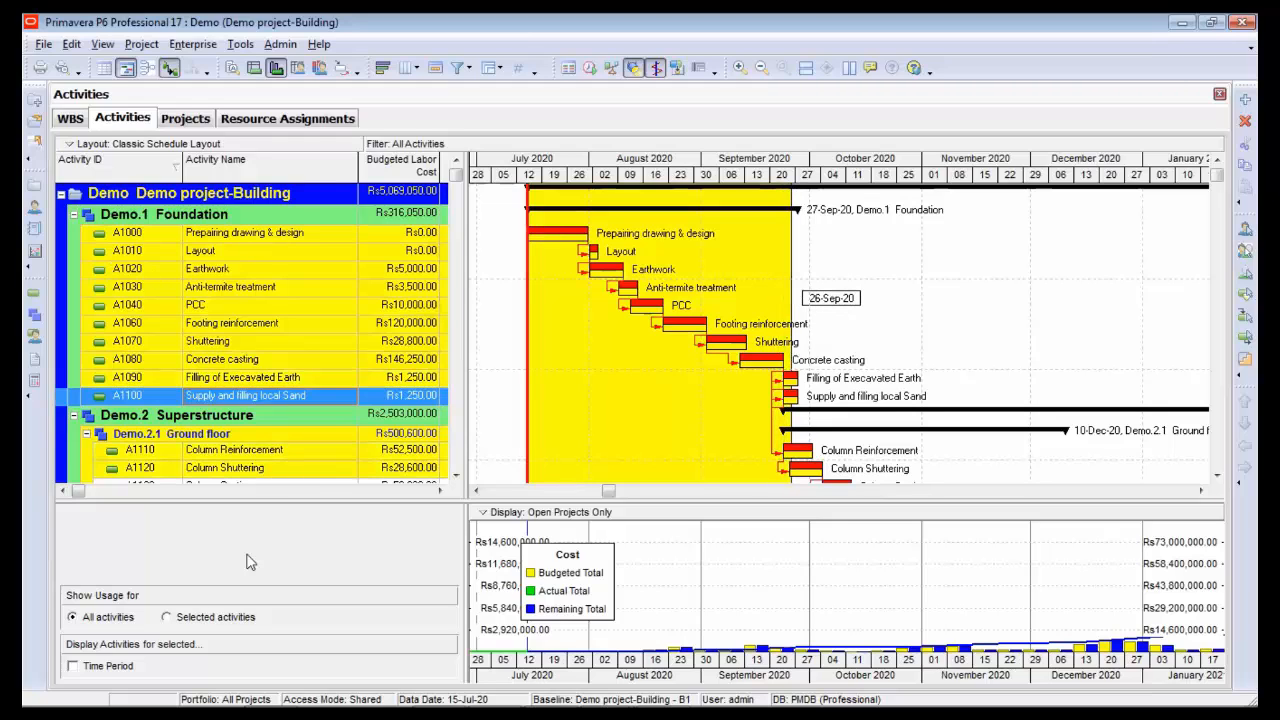
drag(298, 497, 318, 424)
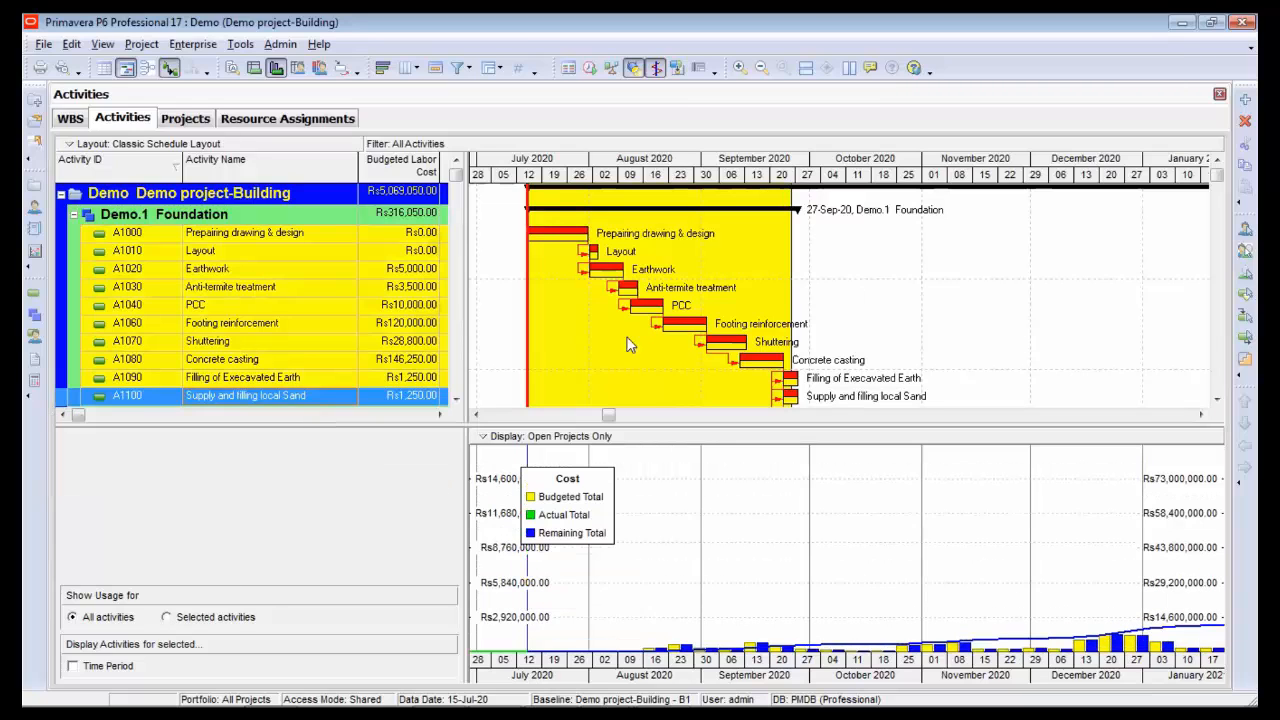
drag(789, 289, 671, 280)
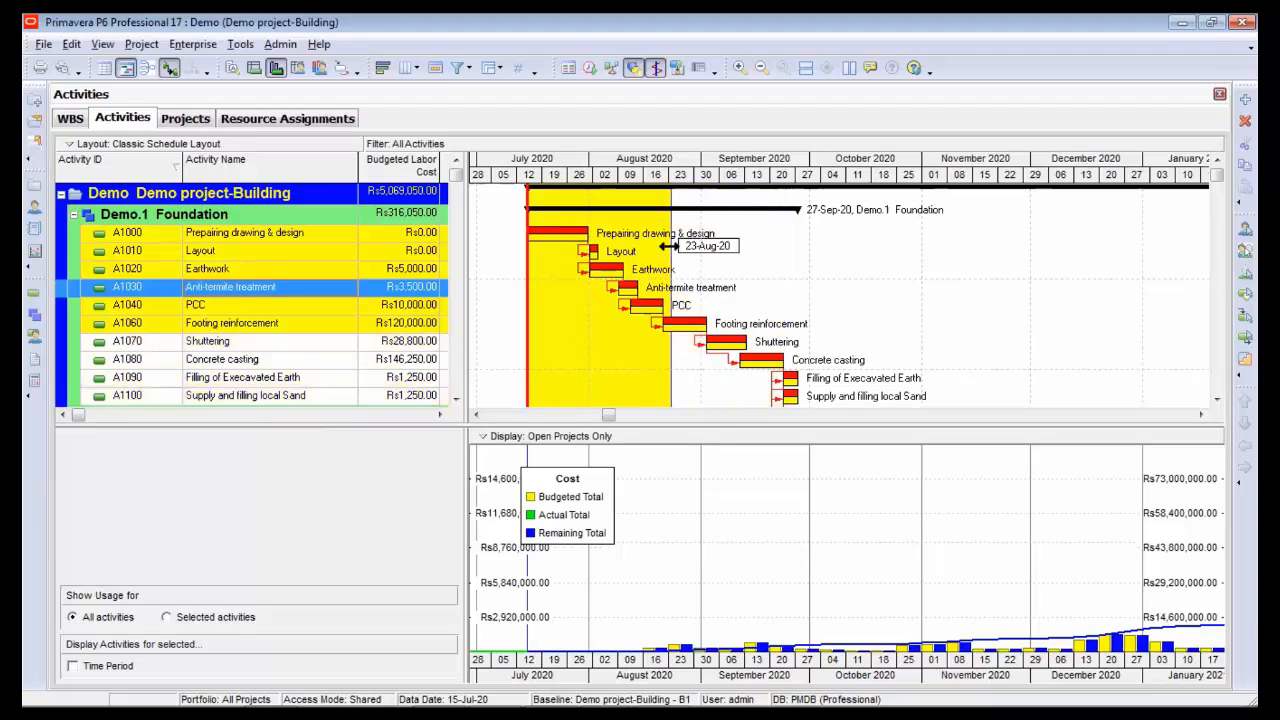
- In the status details of activity A1030 Anti-termite treatment, mark it as started with an actual start of 11-Aug-20
click(231, 70)
click(120, 442)
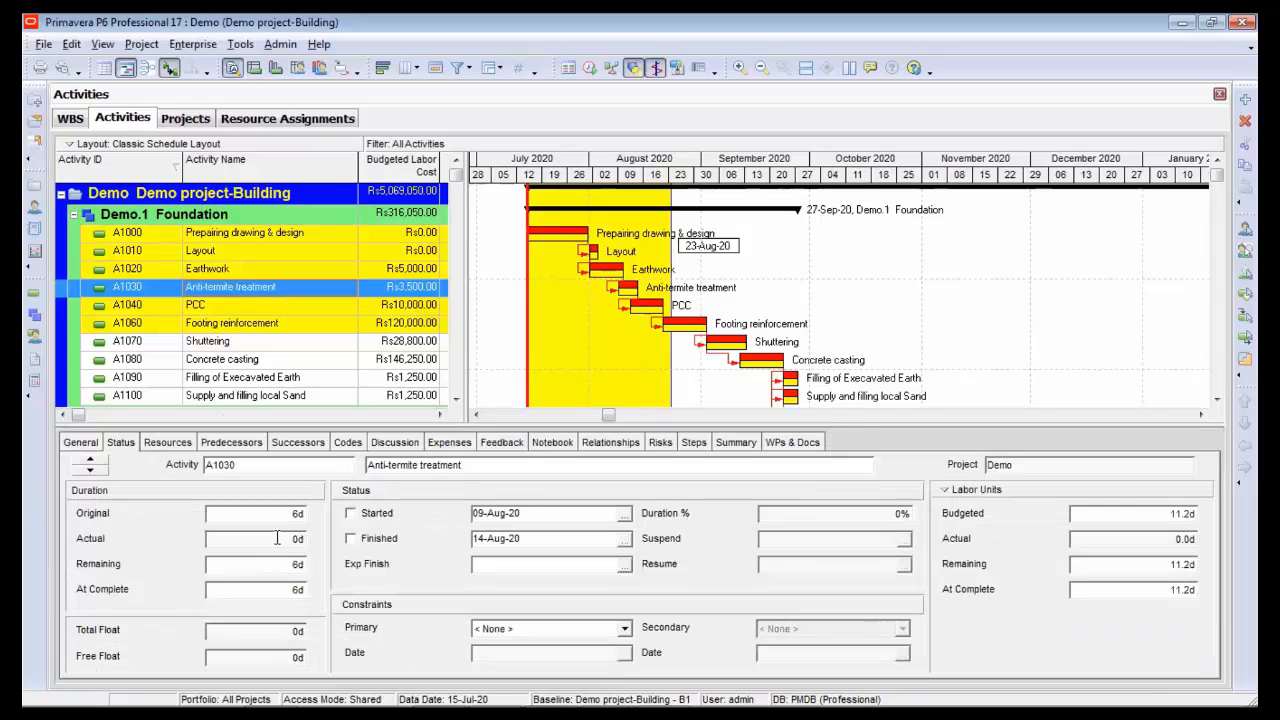
click(351, 513)
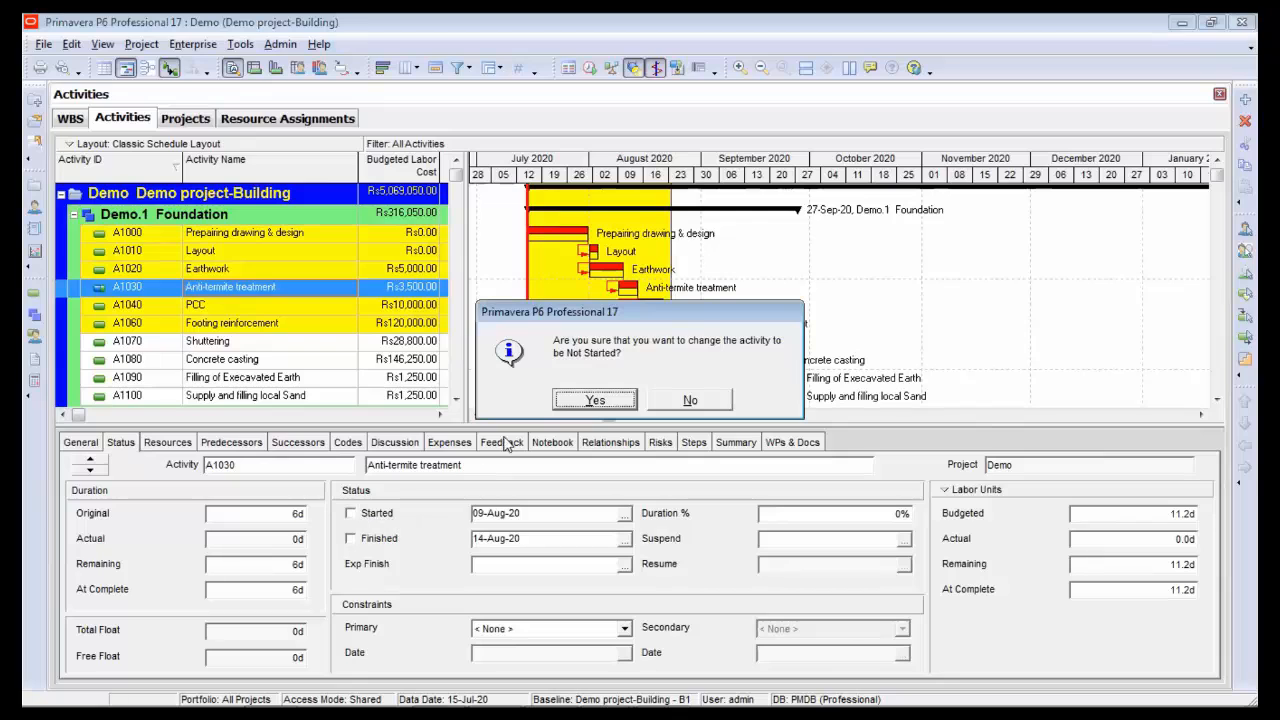
click(594, 400)
click(351, 513)
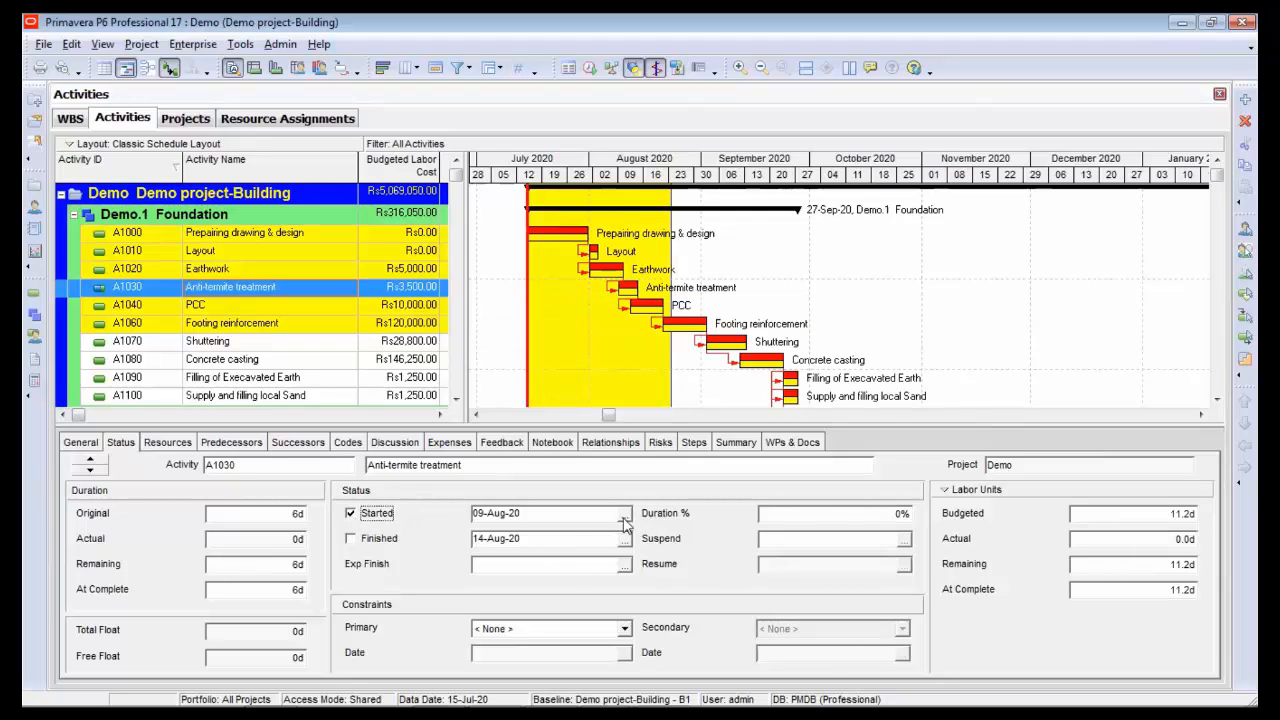
click(624, 514)
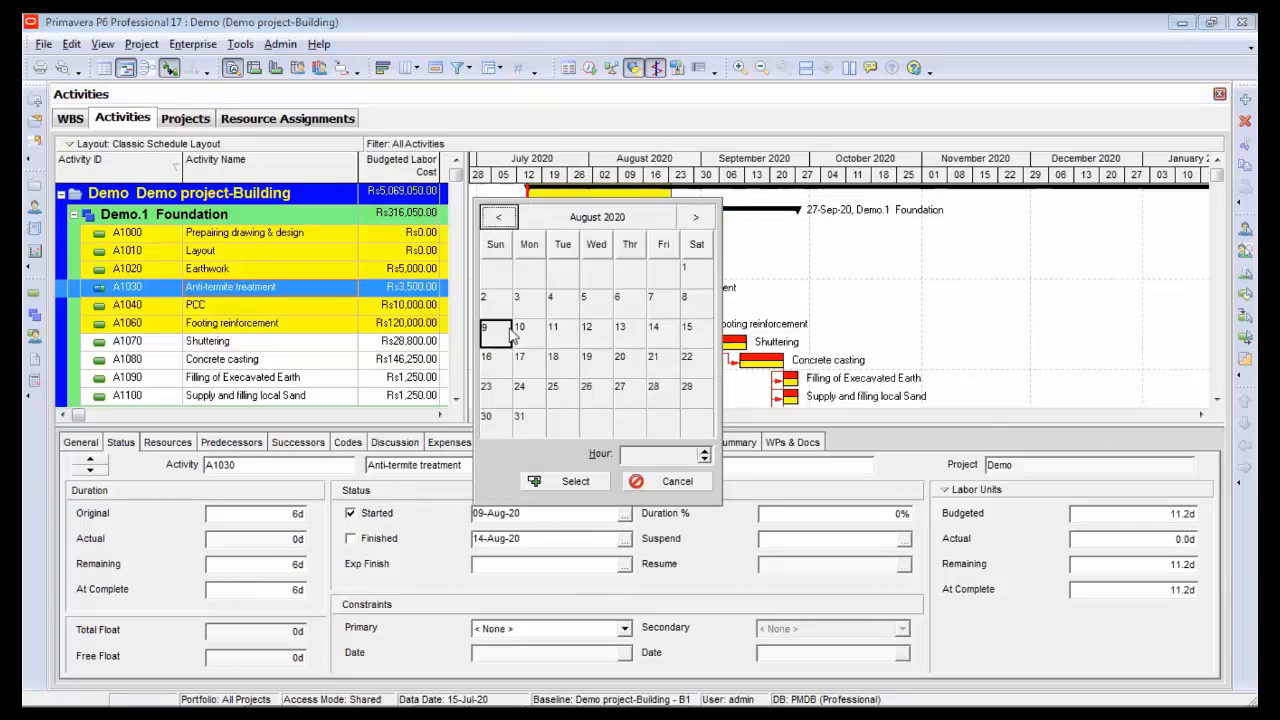
key(Right)
key(Right)
key(Return)
- Mark Anti-termite treatment as finished with an actual finish date of 25-Aug-20
click(378, 539)
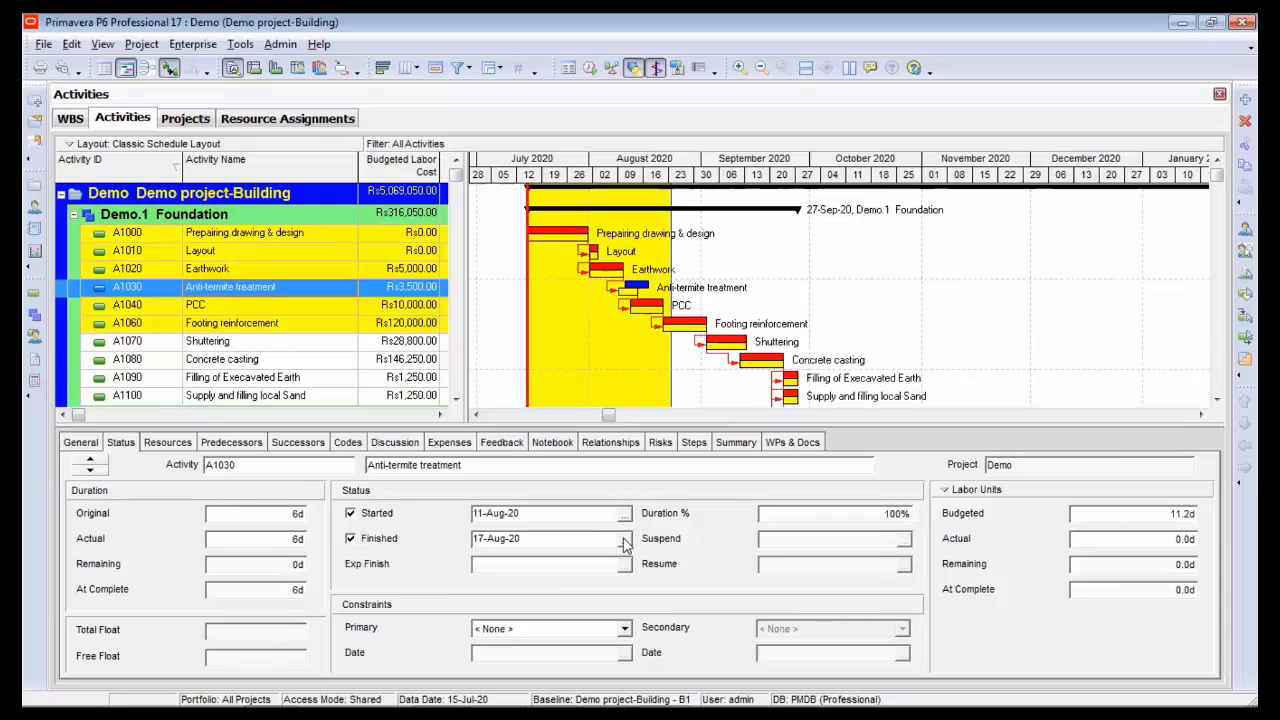
click(624, 539)
click(556, 424)
click(577, 507)
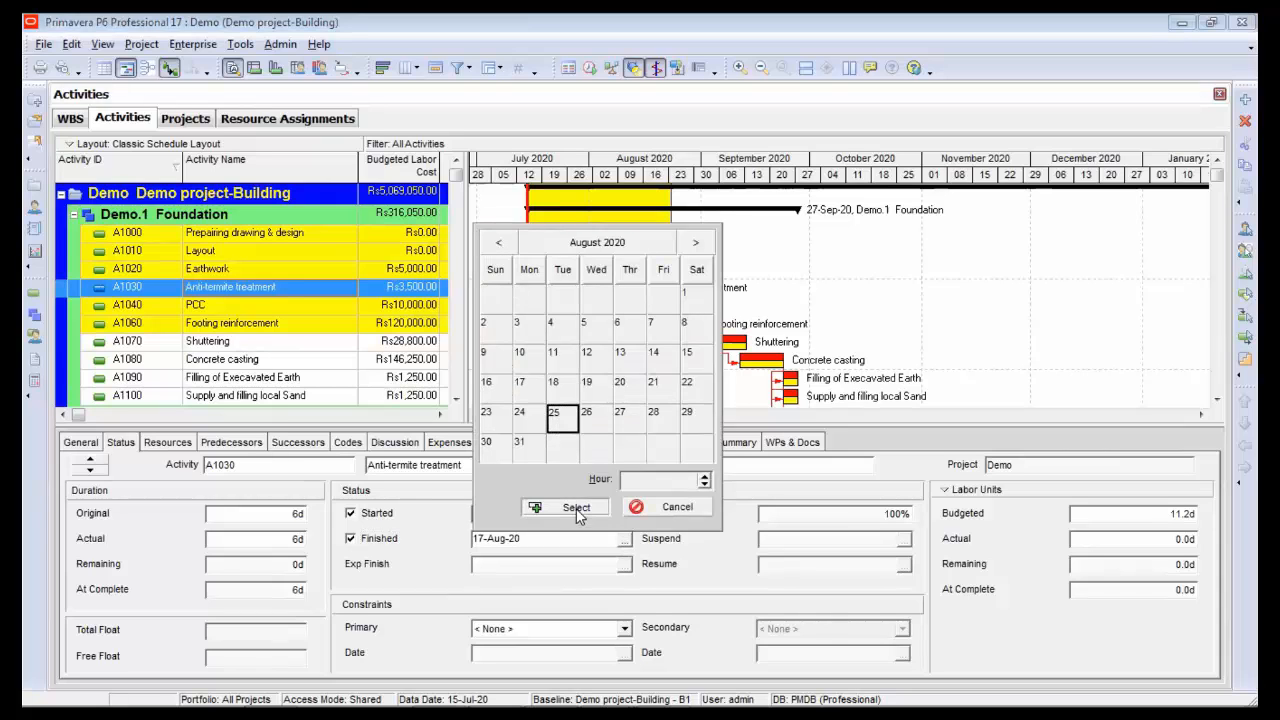
- Mark activity A1000 Prepairing drawing & design as started with an actual start of 16-Jul-20
key(Up)
key(Up)
key(Up)
click(372, 513)
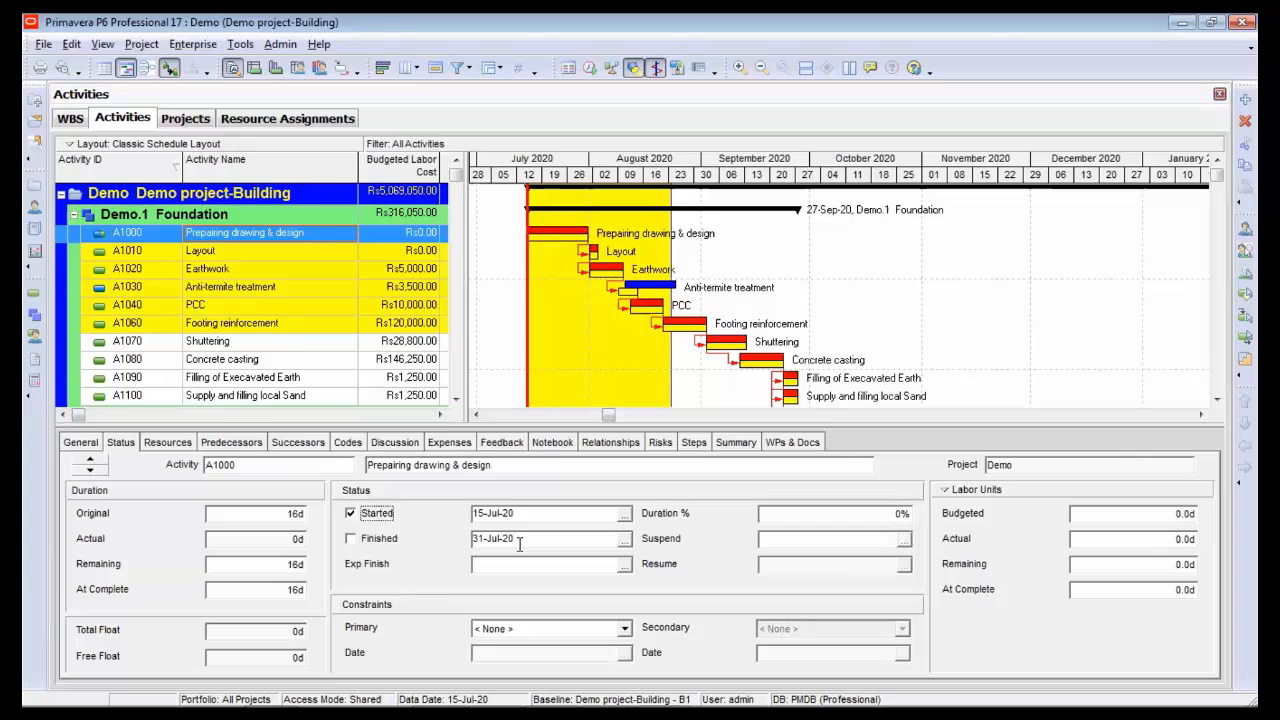
click(624, 515)
click(632, 341)
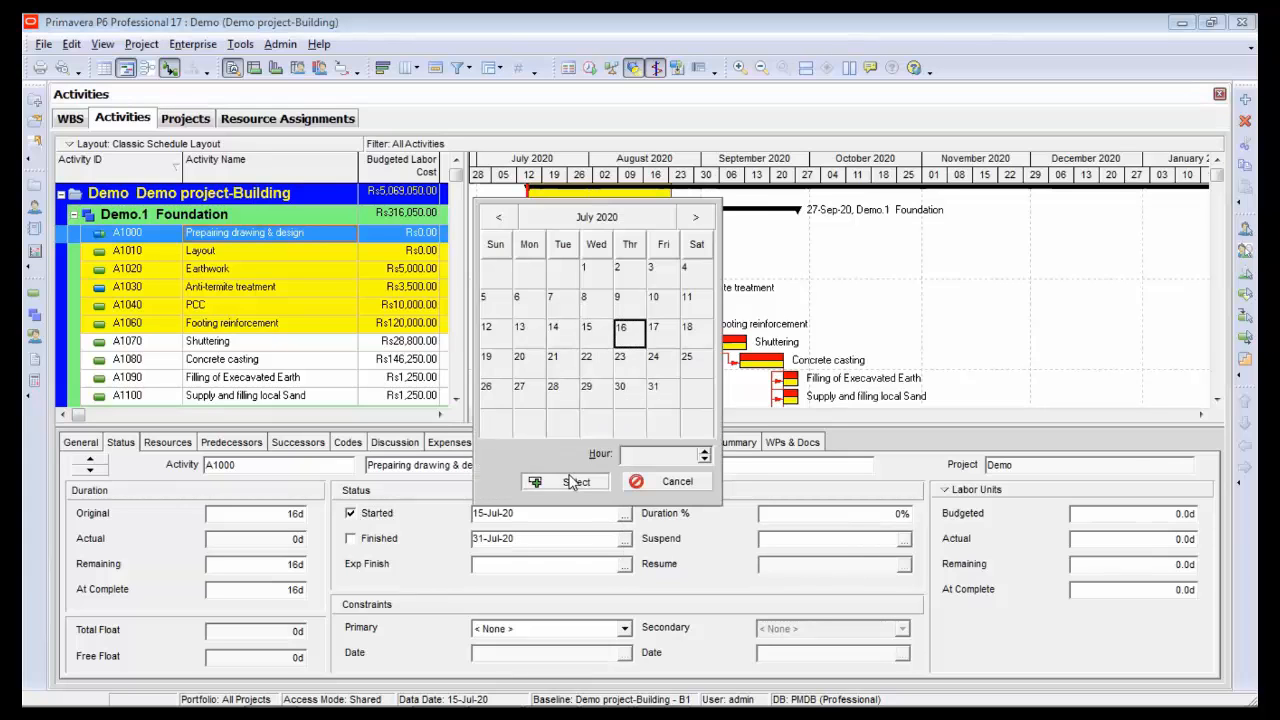
click(572, 482)
- Mark Prepairing drawing & design as finished with an actual finish date of 03-Aug-20
click(392, 539)
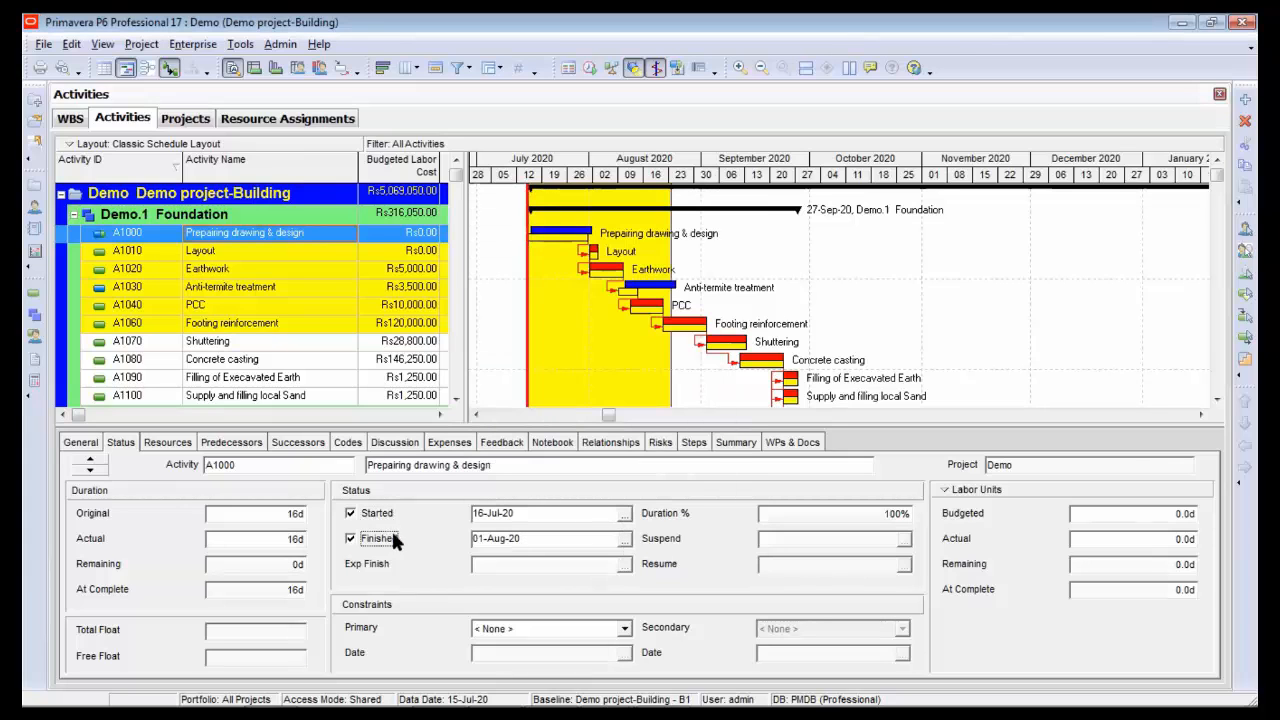
click(624, 539)
click(516, 328)
click(571, 506)
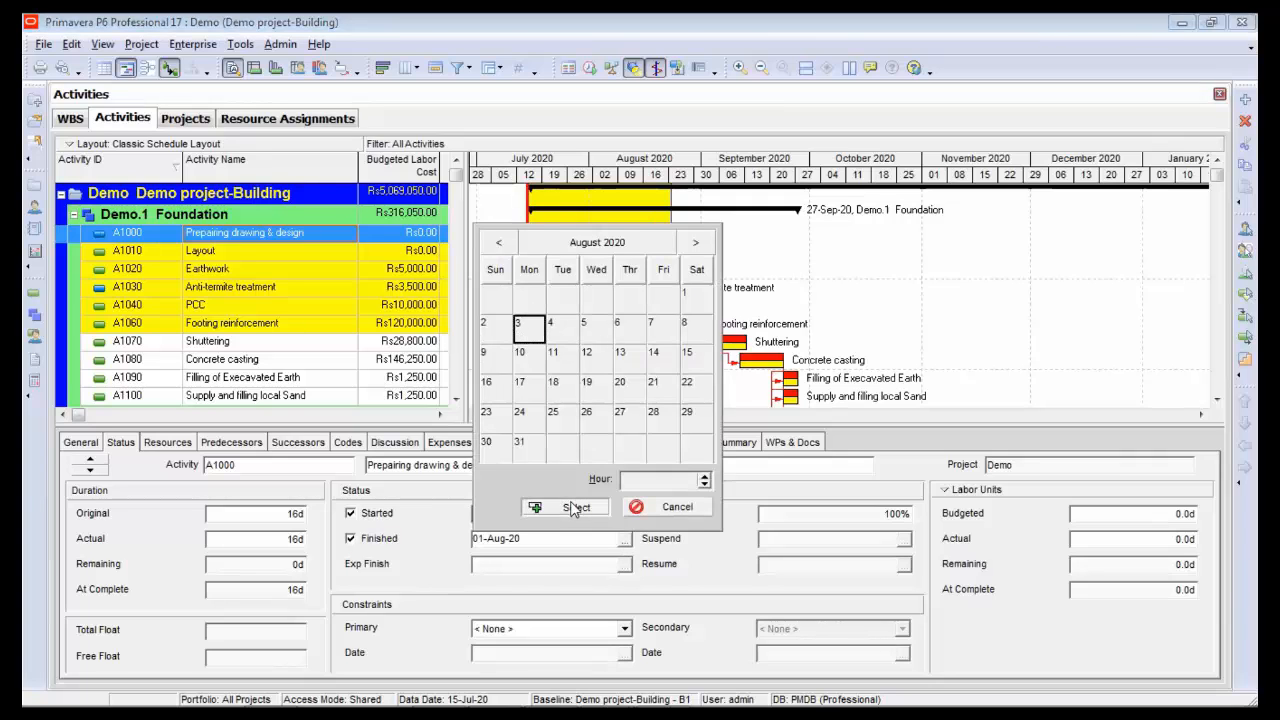
- Mark activity A1010 Layout as started and finished, keeping its proposed dates
click(259, 257)
click(368, 512)
click(378, 538)
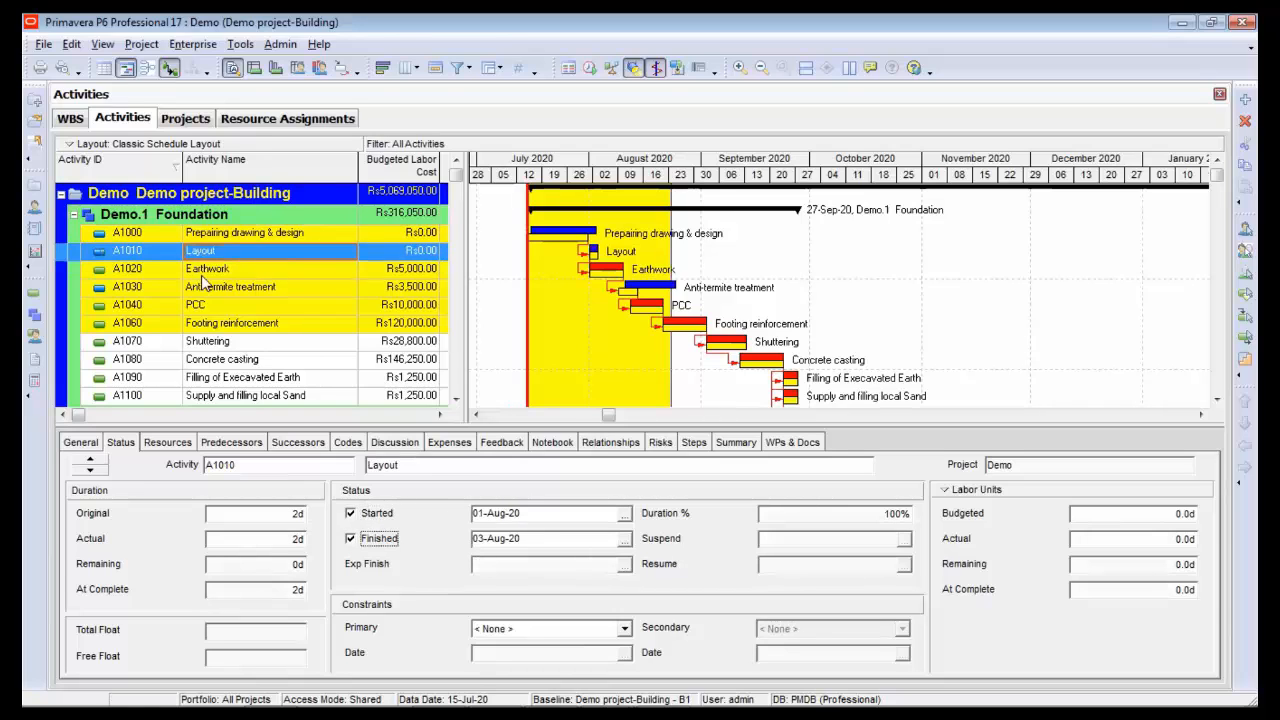
- Mark activity A1020 Earthwork as started and finished, with an actual finish date of 12-Aug-20
click(204, 272)
click(368, 512)
click(378, 538)
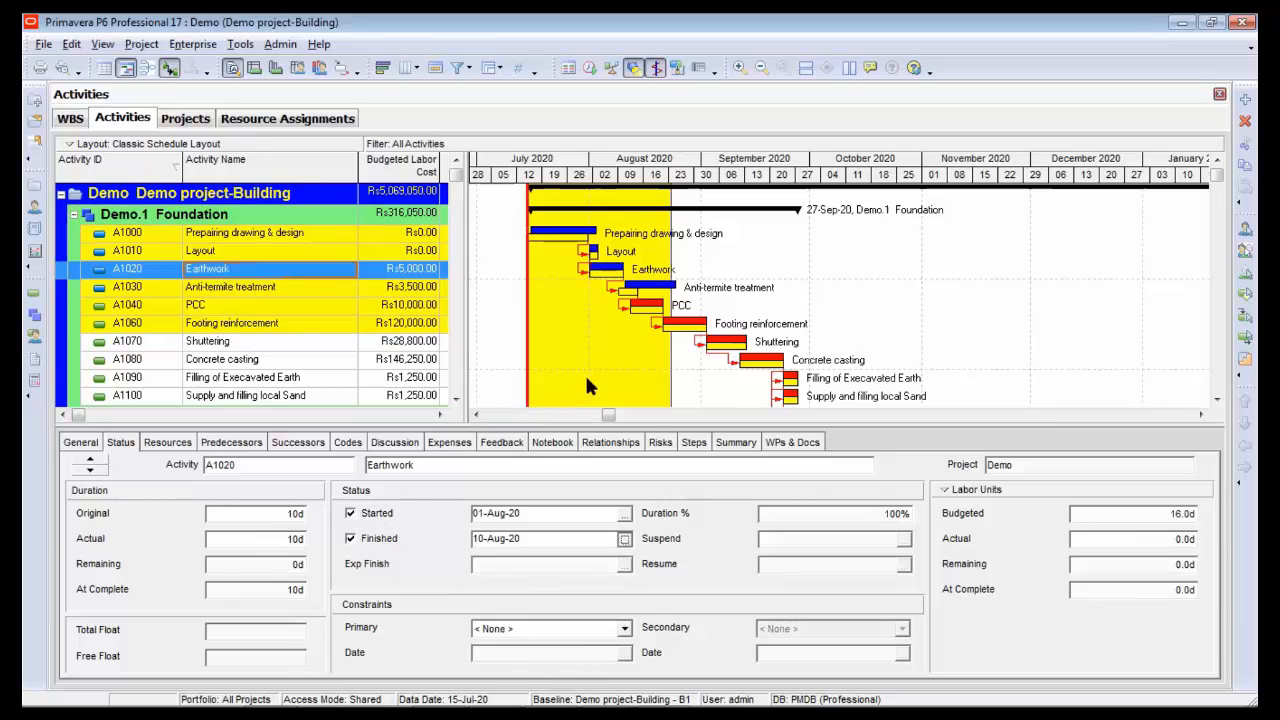
click(624, 539)
click(552, 508)
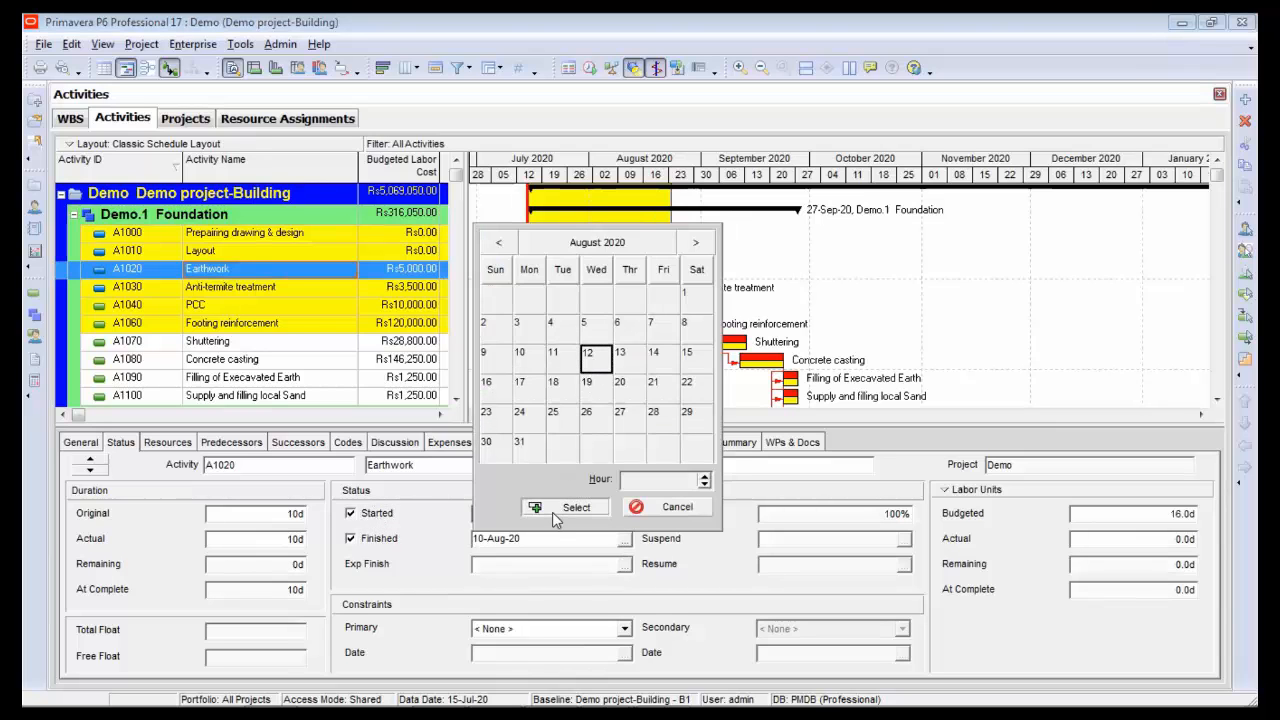
- Mark activity A1040 PCC as started on its proposed date and set its duration percent complete to 40%
click(252, 289)
click(212, 302)
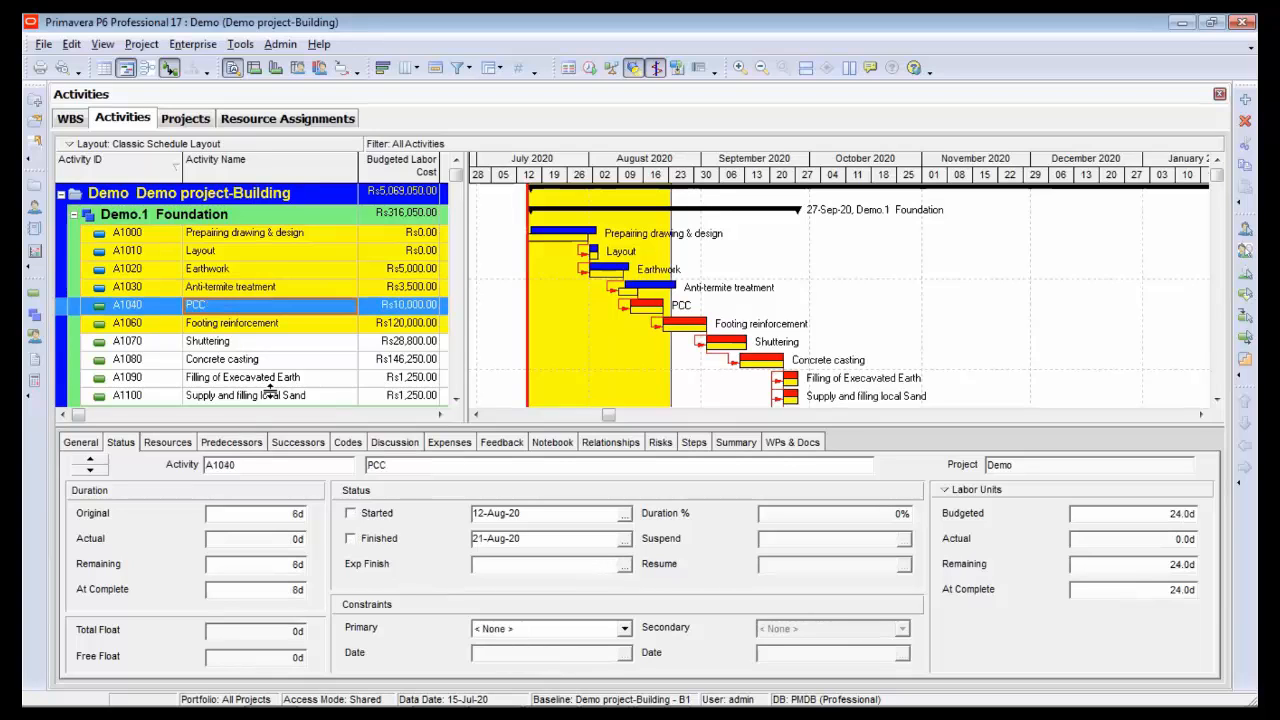
click(355, 515)
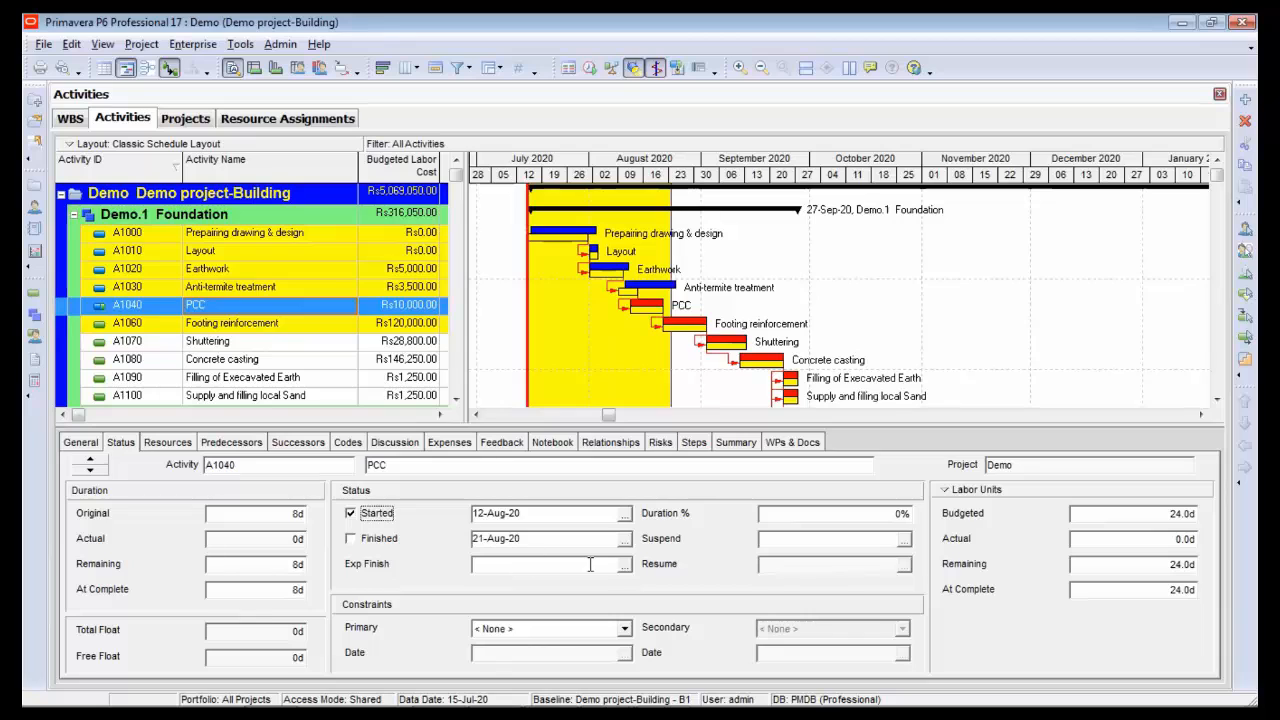
click(827, 515)
text(4)
click(287, 323)
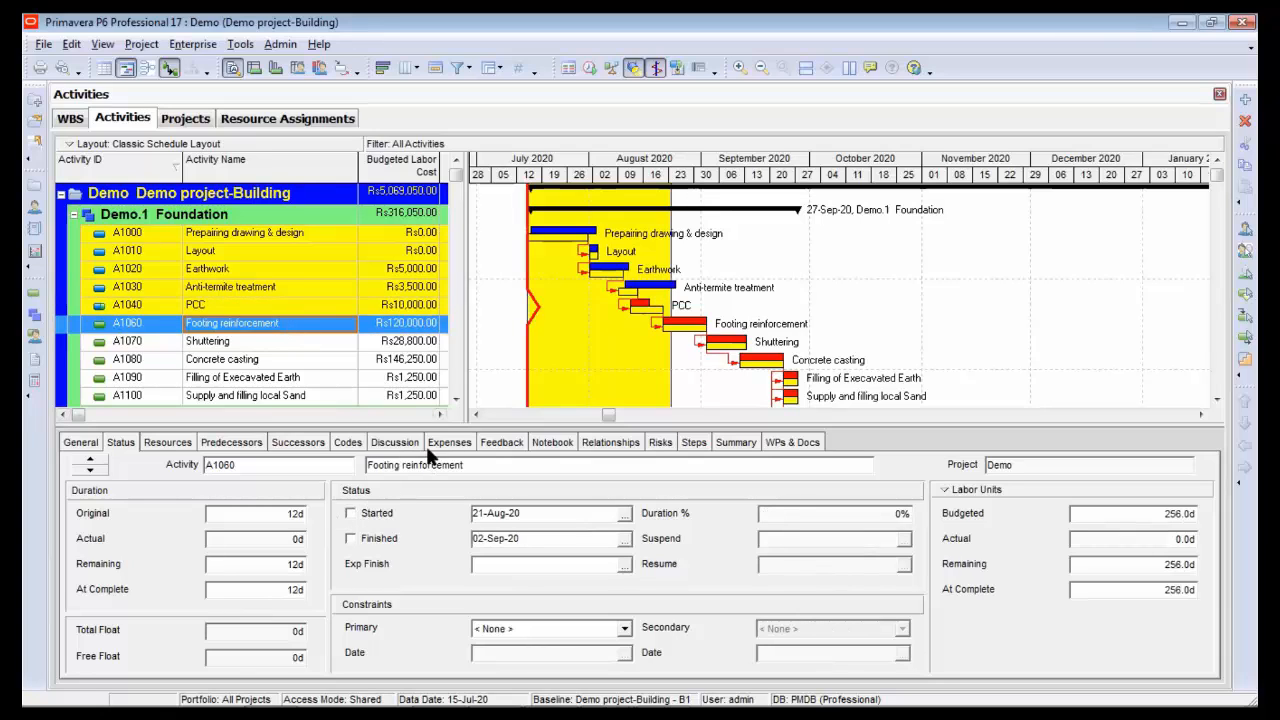
- Move the progress spotlight back to 22-Aug-20 and reschedule the project with 22-Aug-20 as the current data date
click(668, 238)
drag(670, 240, 664, 246)
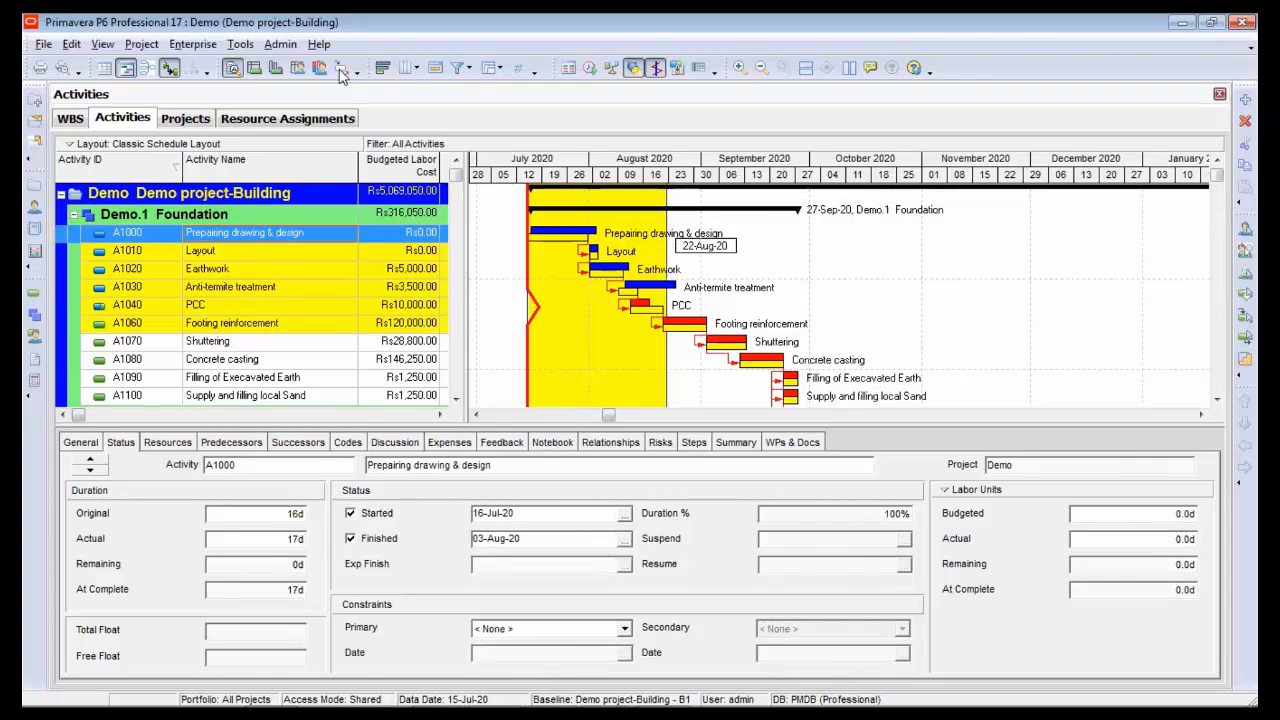
click(589, 69)
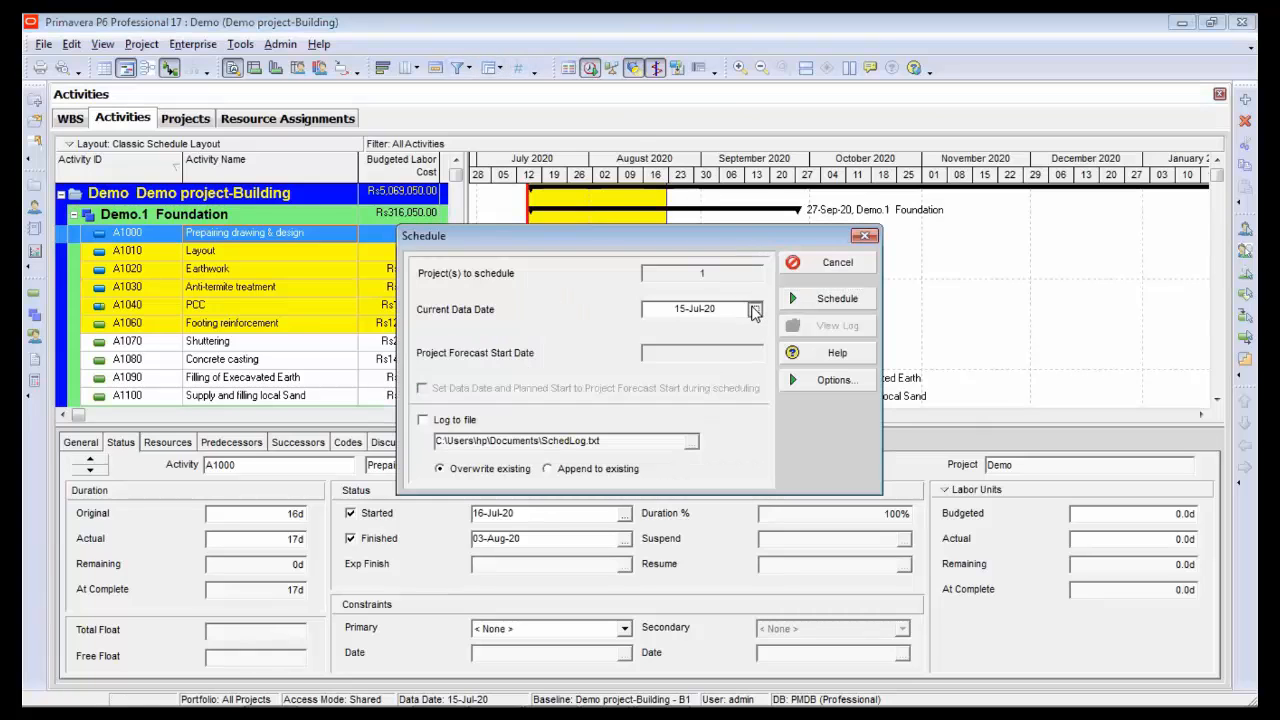
click(755, 309)
click(866, 340)
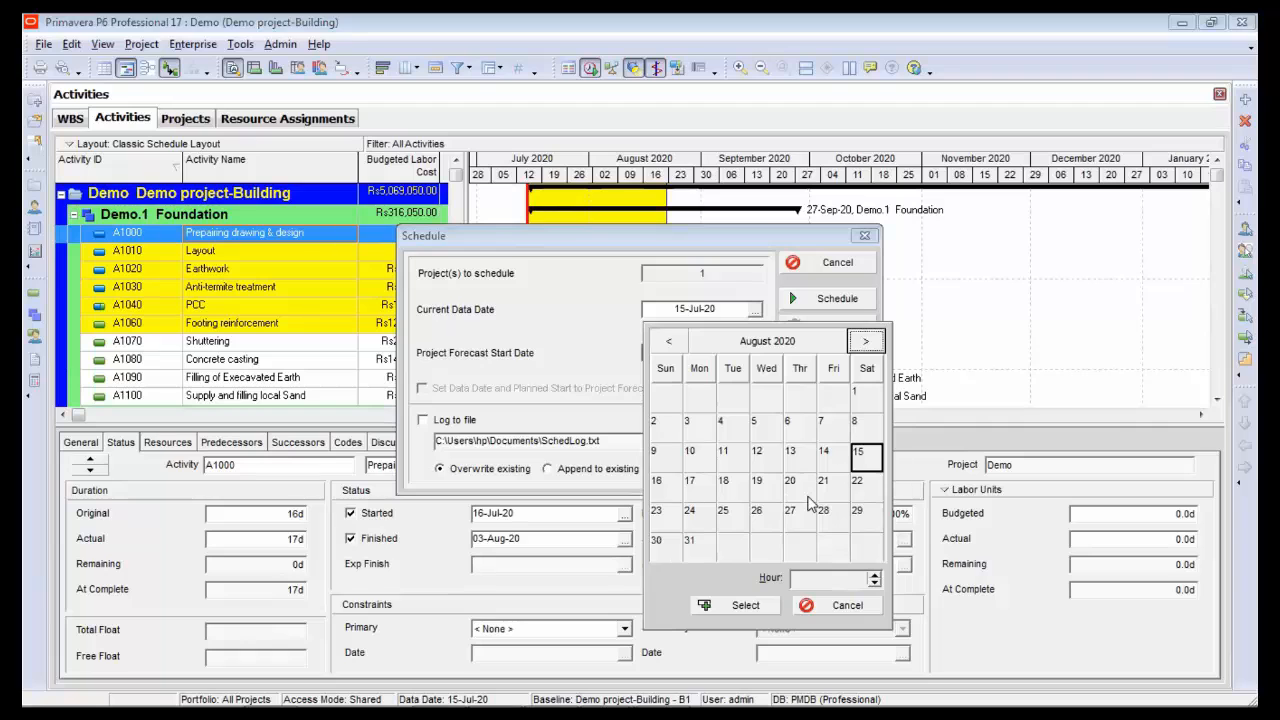
click(866, 488)
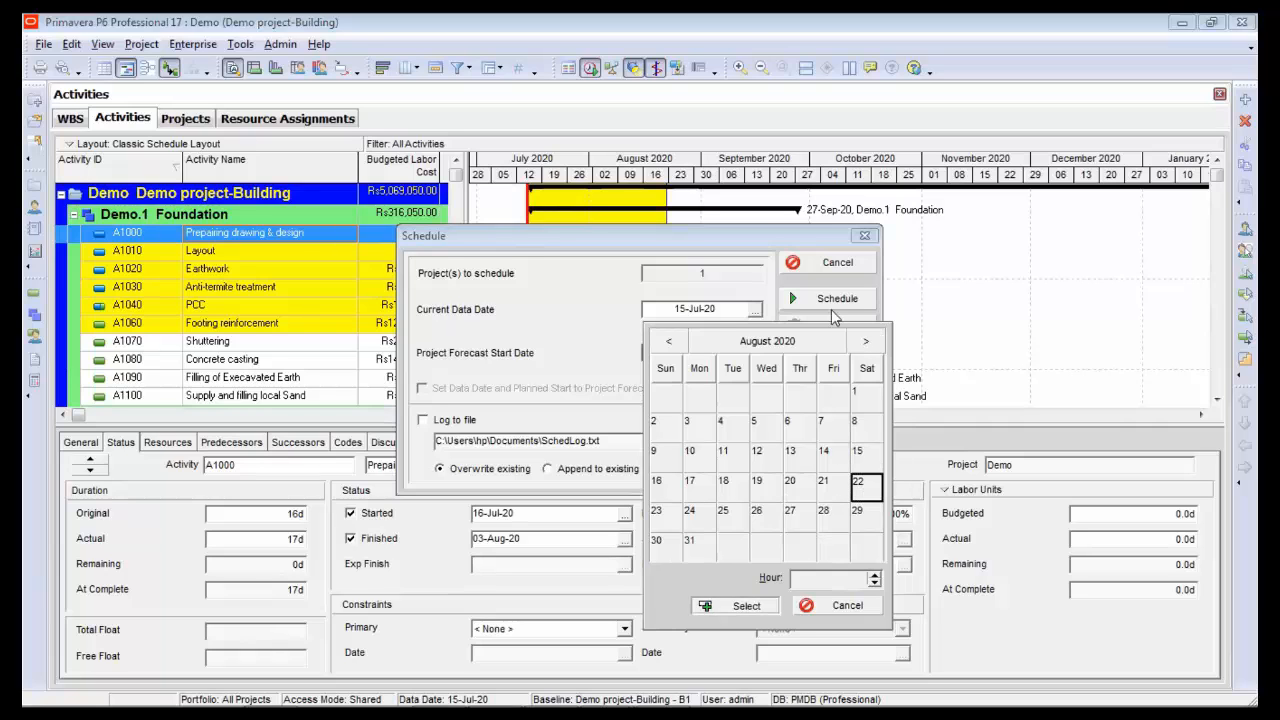
click(833, 302)
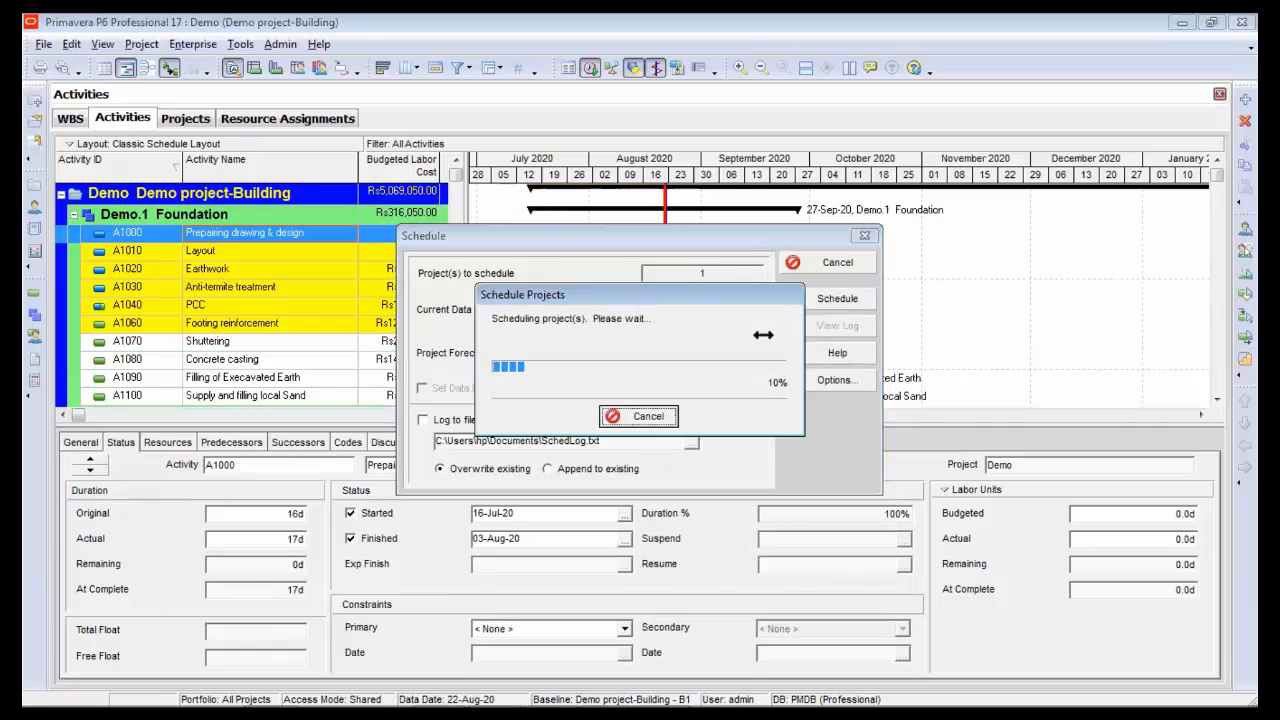
- Enlarge the Gantt chart area, compare the rescheduled bars with the baseline, and display the PCC activity's status
click(642, 362)
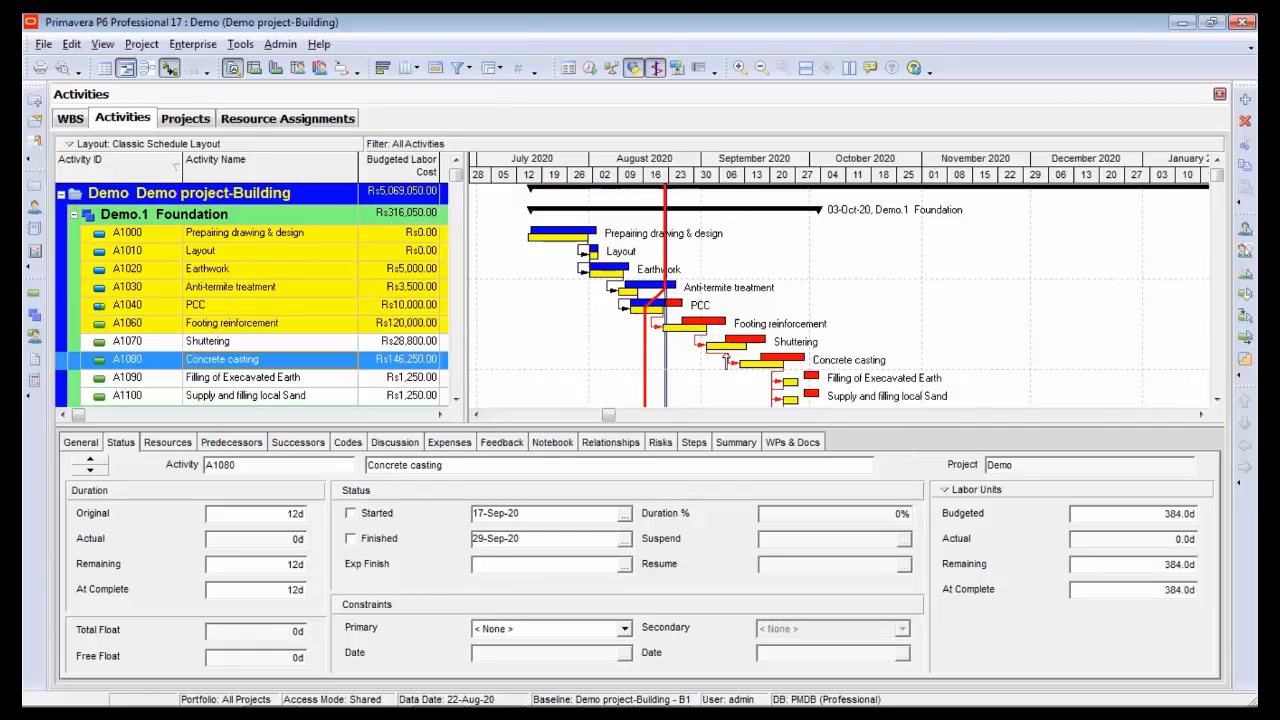
drag(832, 426, 835, 502)
scroll(300, 280, down, 1)
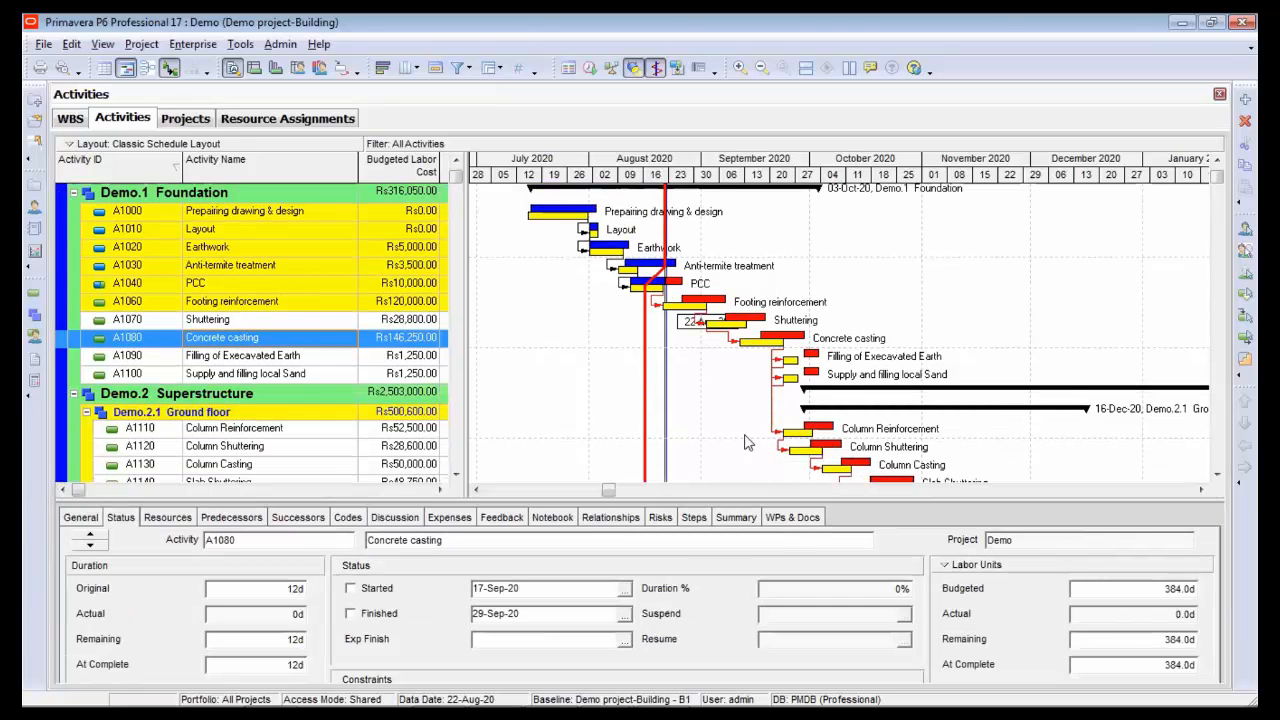
click(270, 284)
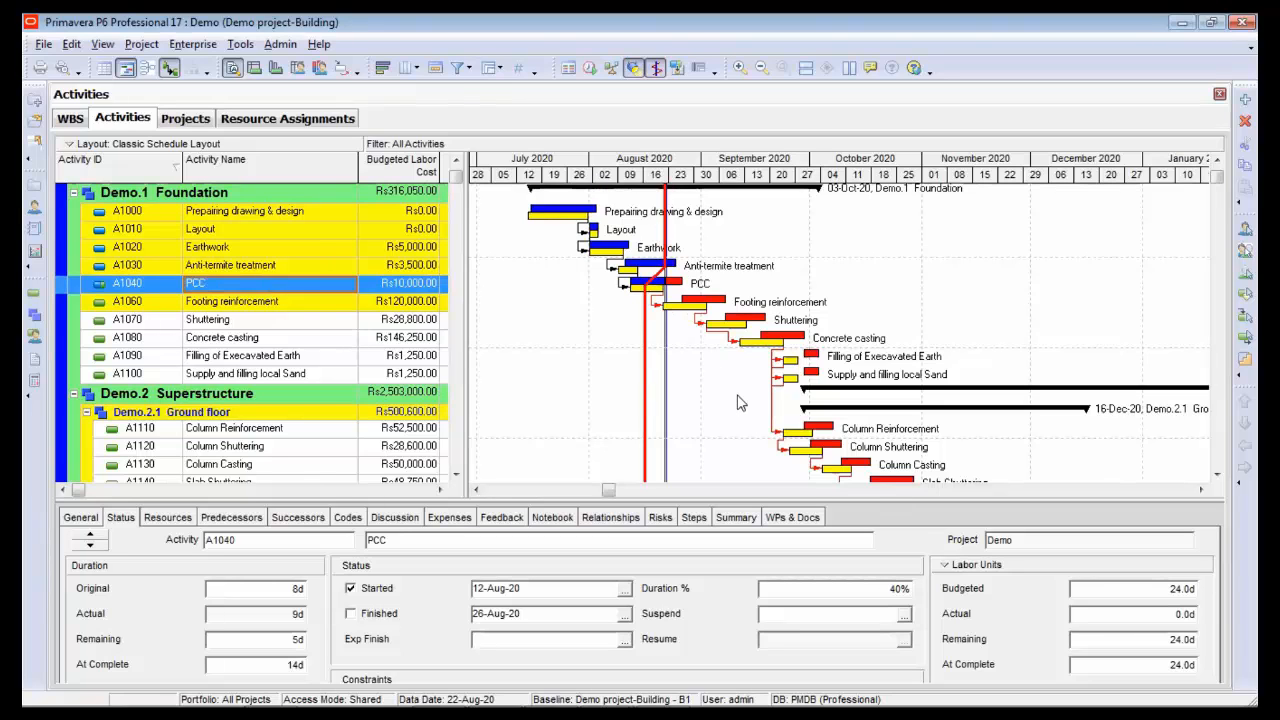
- Widen the activity table to show its cost and date columns, save the layout changes, and open the Baseline vs. Current layout
scroll(740, 402, up, 1)
scroll(665, 360, down, 1)
scroll(700, 330, up, 1)
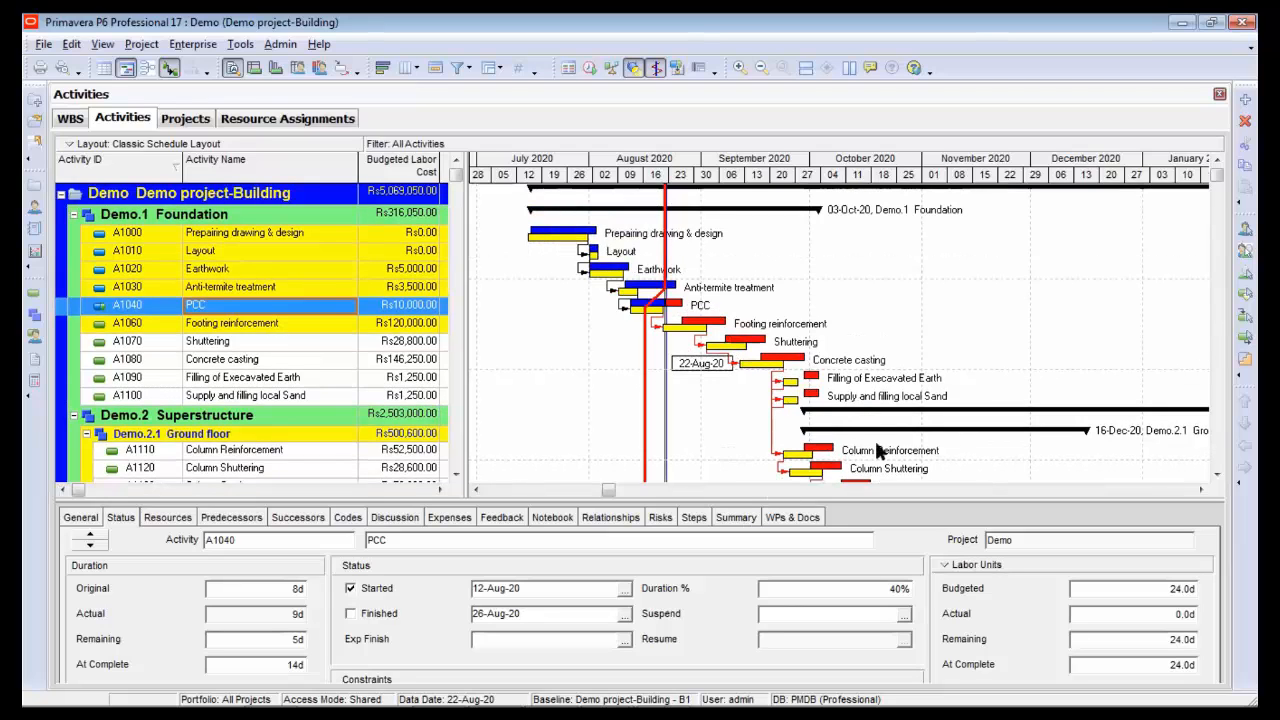
drag(463, 256, 1043, 298)
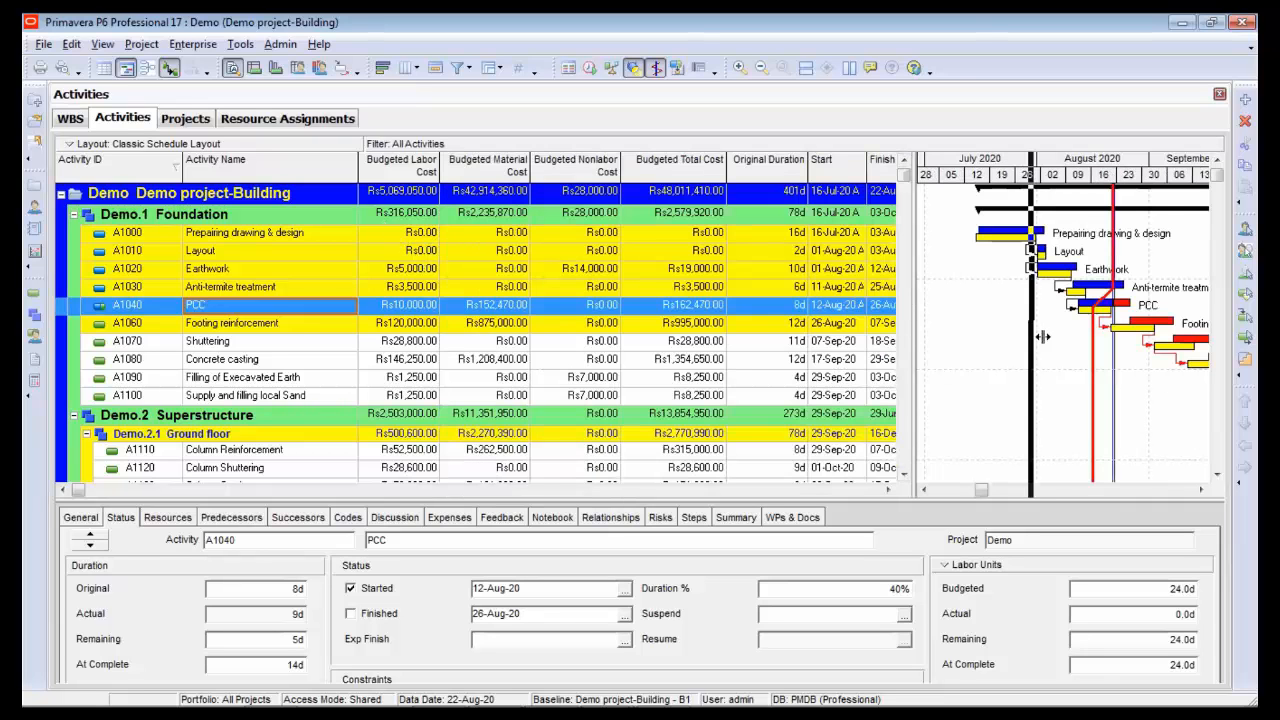
click(142, 146)
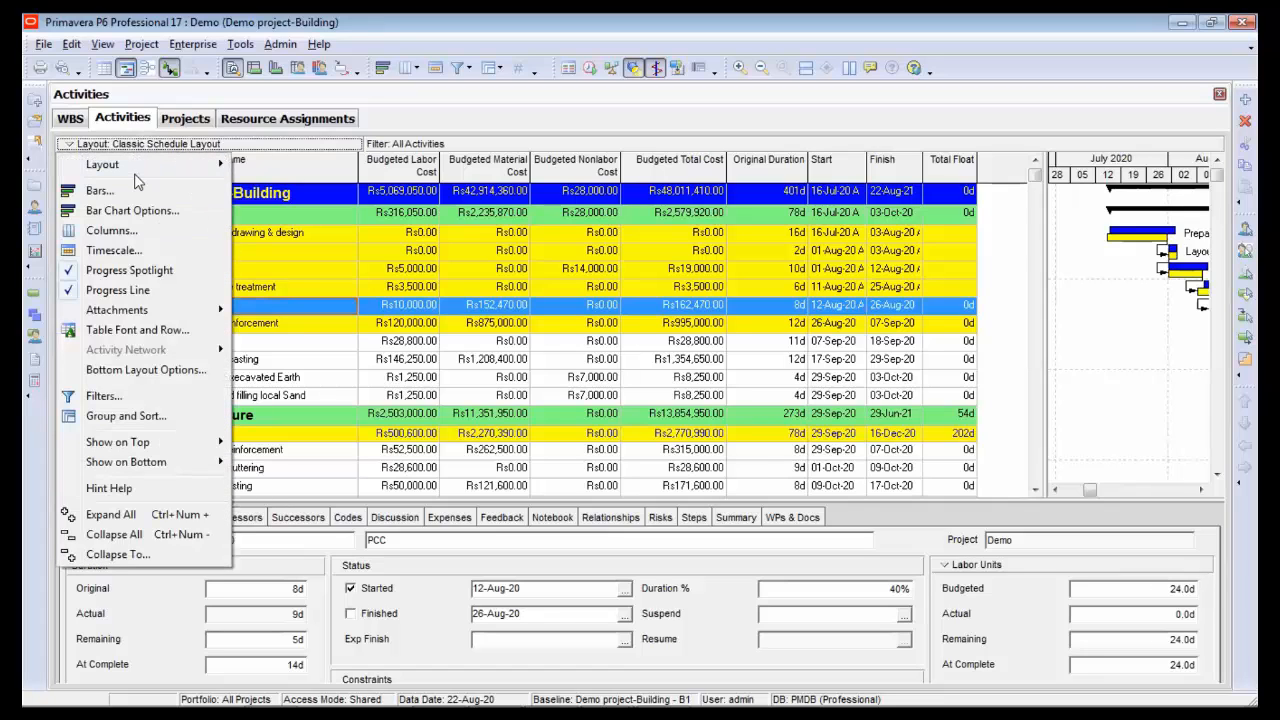
mouse_move(183, 165)
click(278, 163)
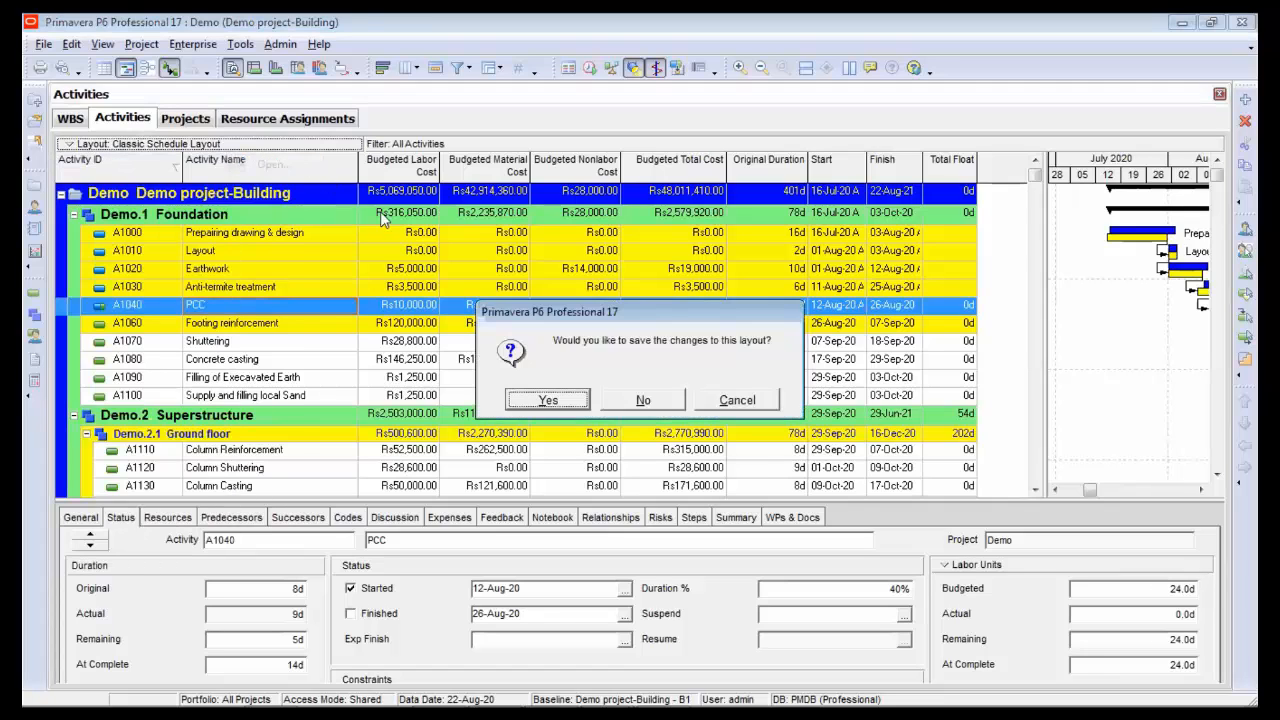
click(548, 400)
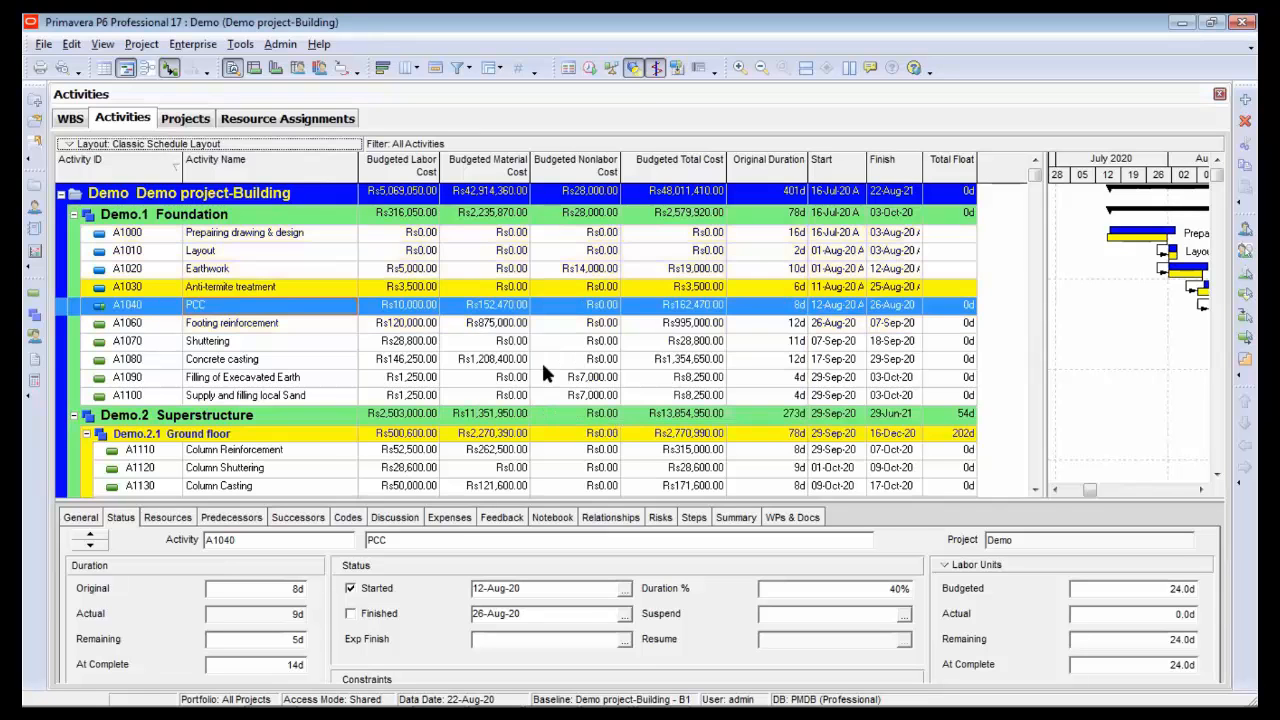
click(590, 294)
click(780, 244)
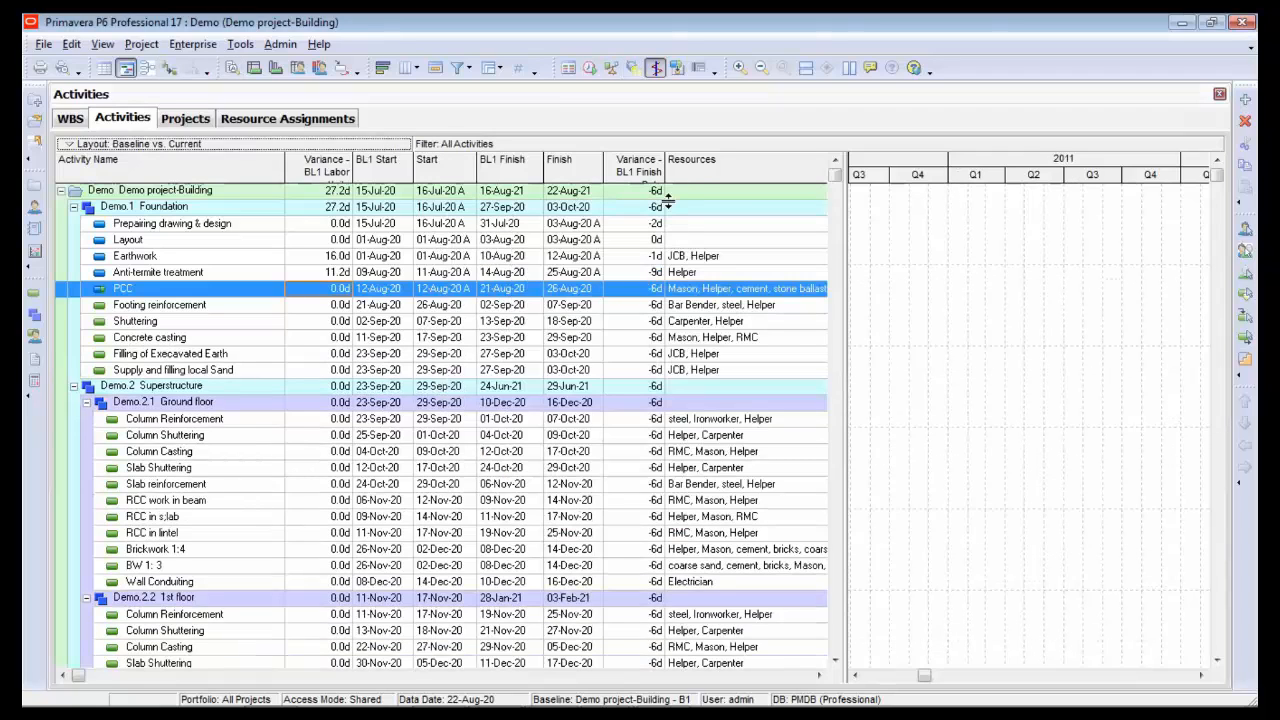
- Widen the Variance - BL1 Finish Date column and examine the finish variances of Prepairing drawing & design, Earthwork and Anti-termite treatment
drag(666, 170, 718, 172)
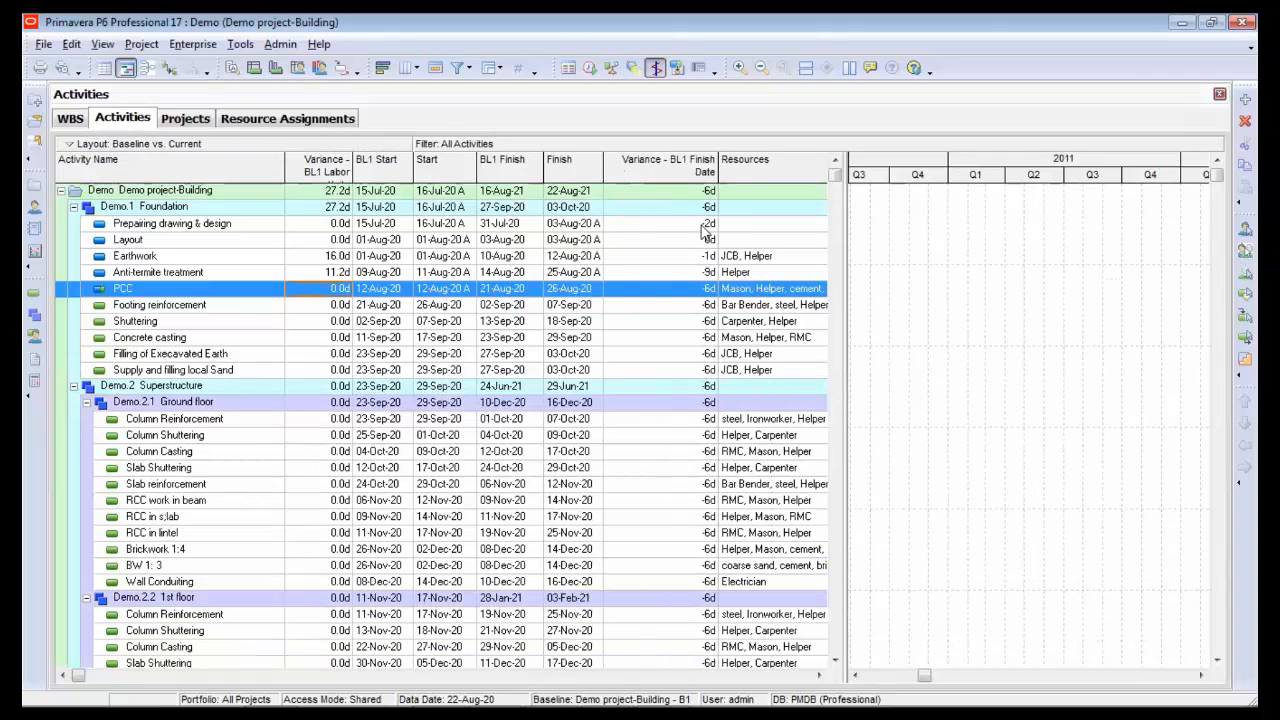
click(694, 225)
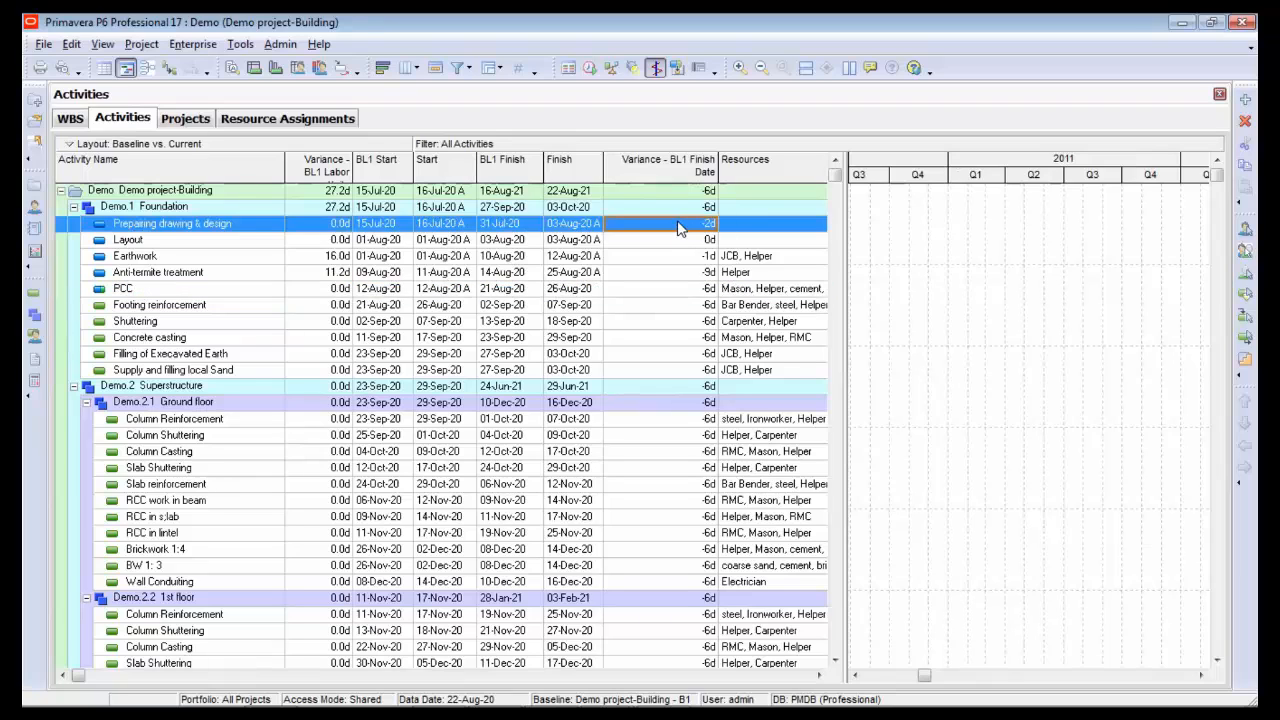
click(686, 260)
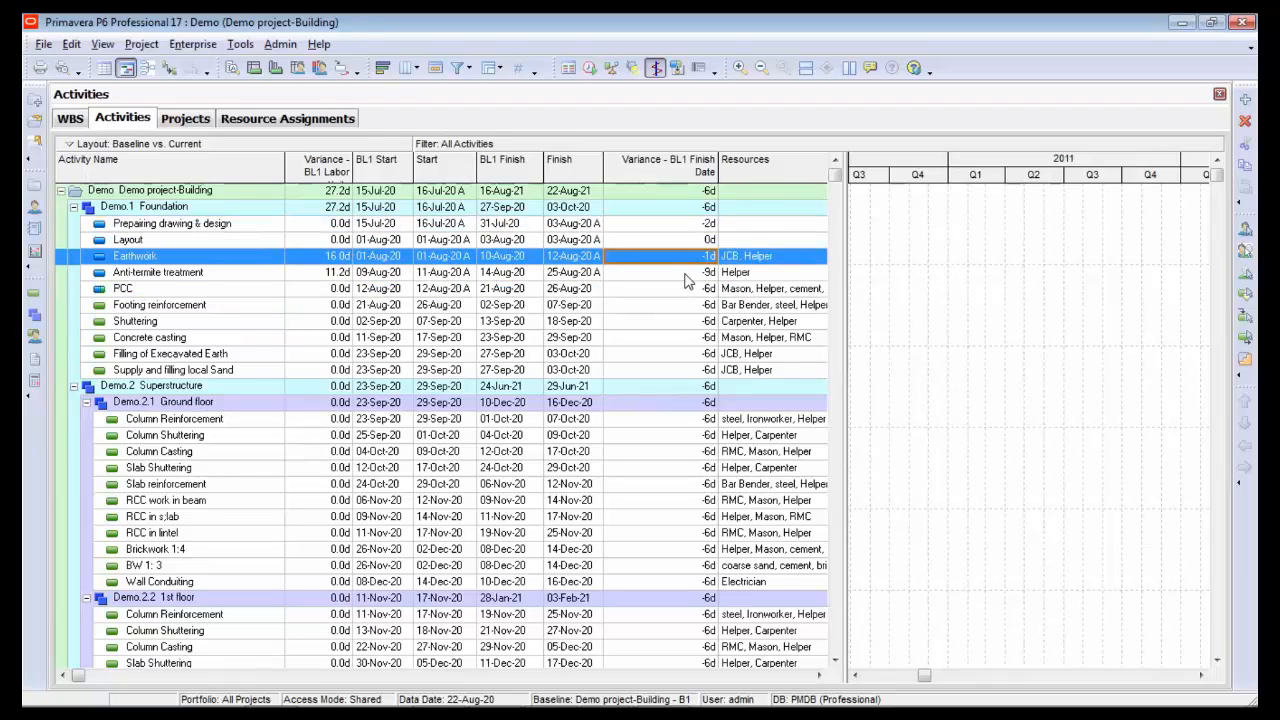
click(687, 276)
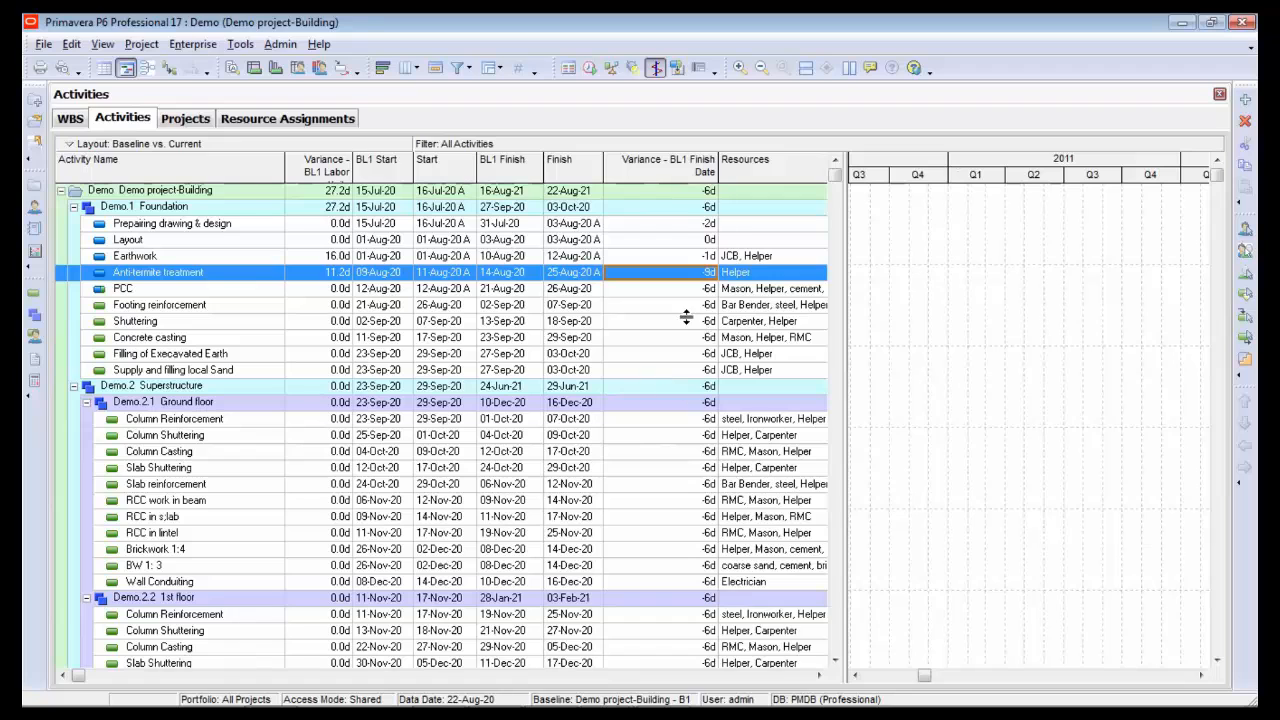
scroll(700, 280, down, 1)
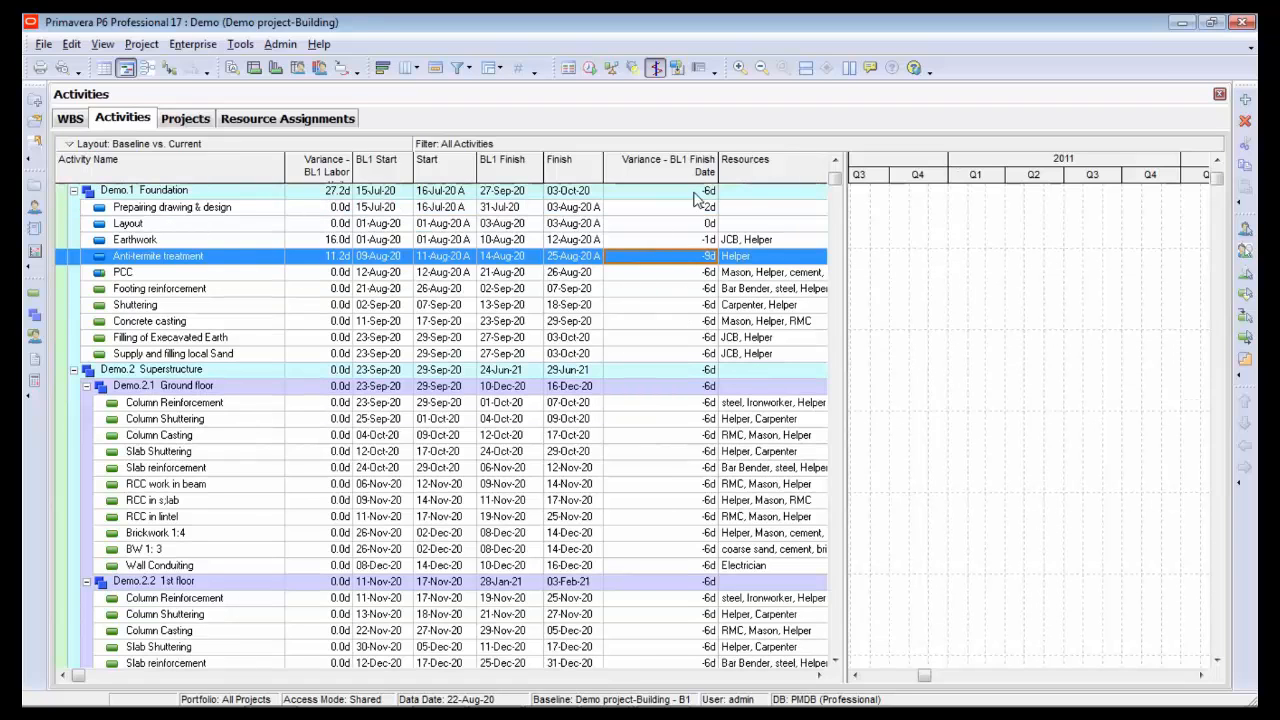
scroll(688, 220, up, 1)
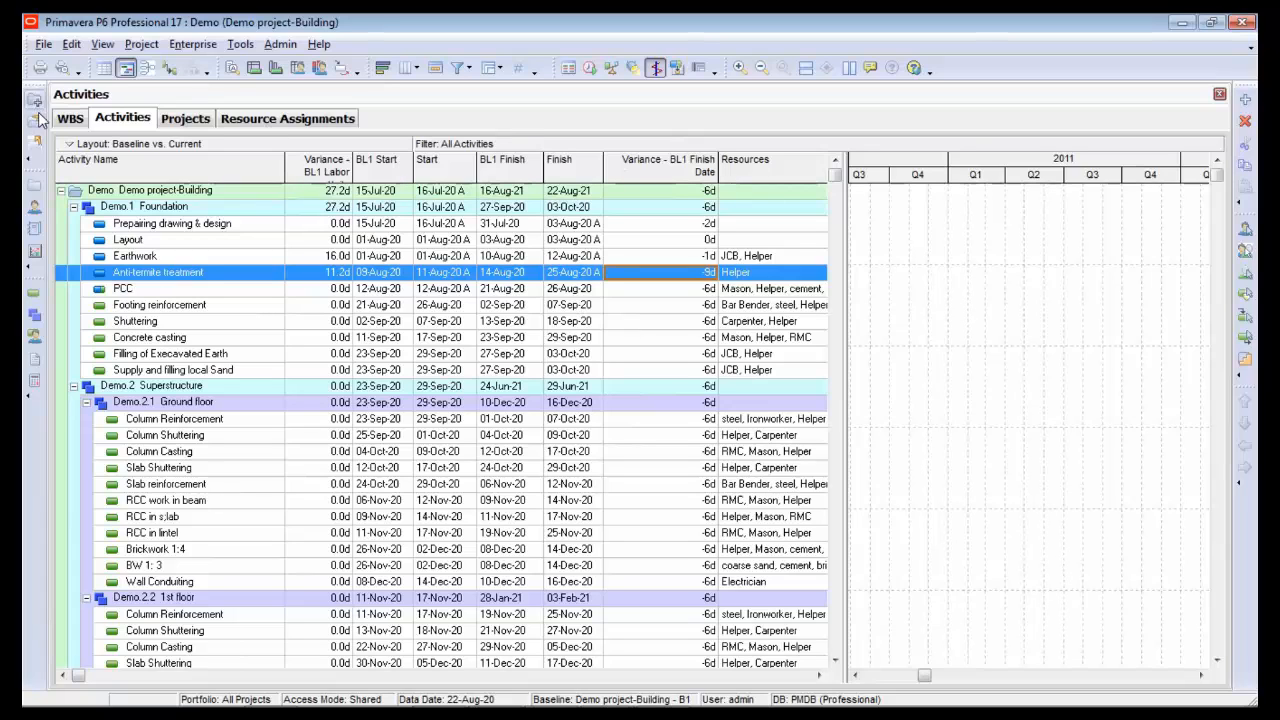
- Reopen the Classic Schedule Layout without saving the Baseline vs. Current changes, and enlarge the Gantt chart area
click(78, 147)
mouse_move(155, 168)
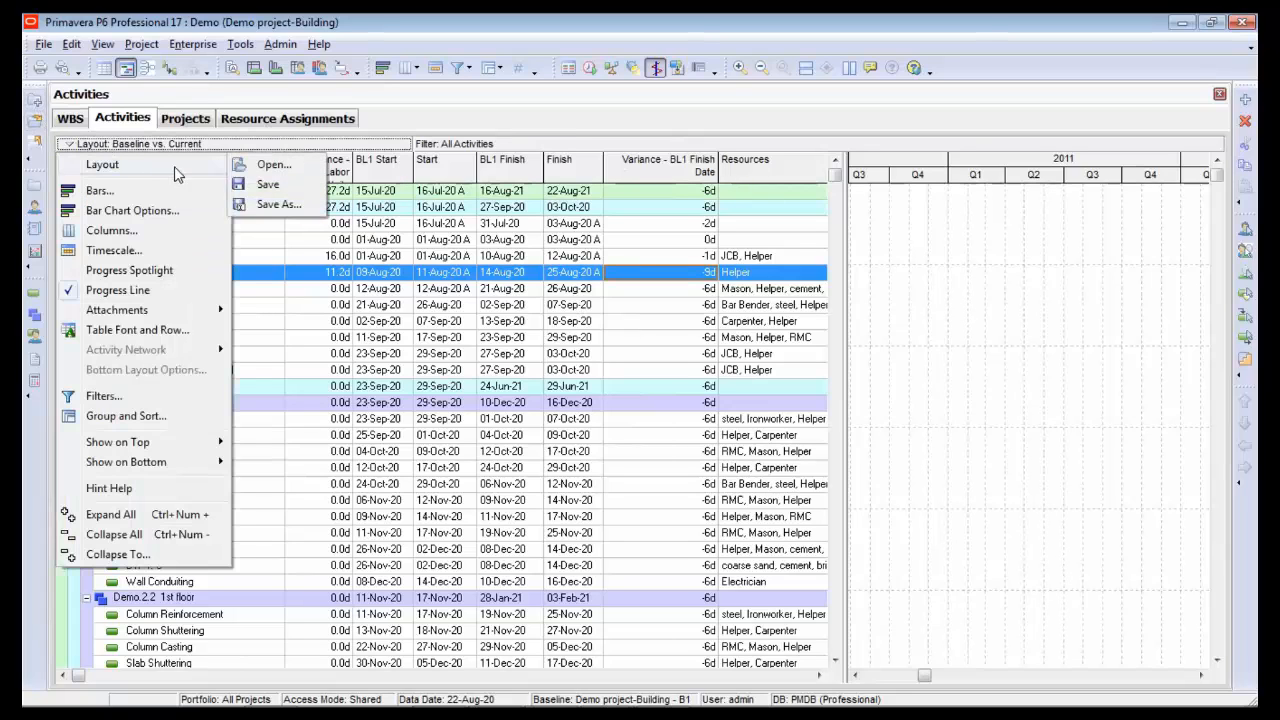
click(295, 170)
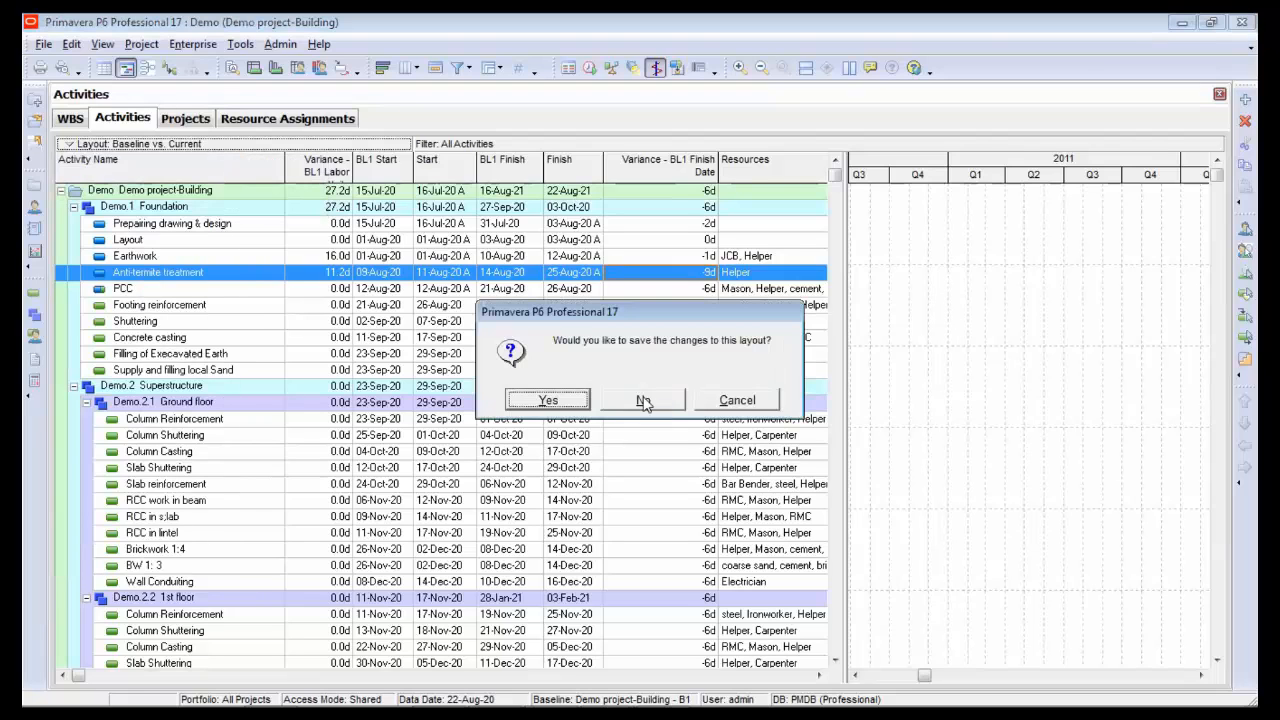
click(643, 400)
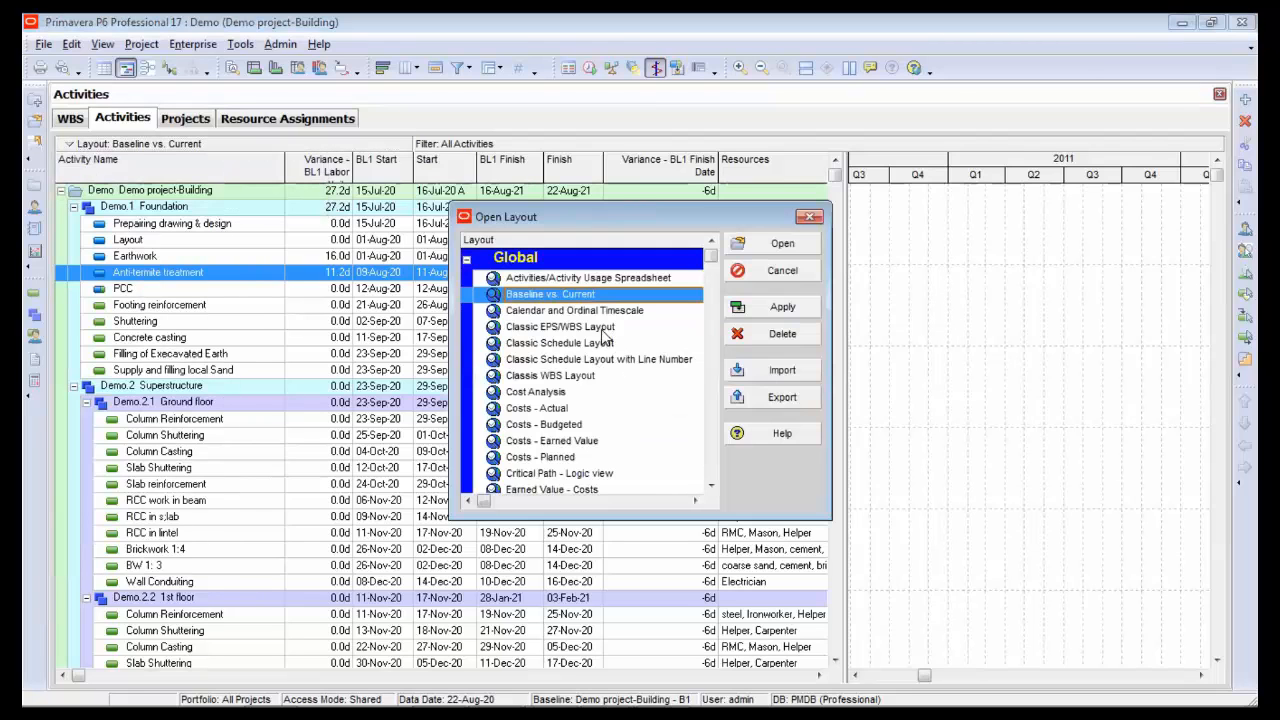
click(560, 343)
click(780, 243)
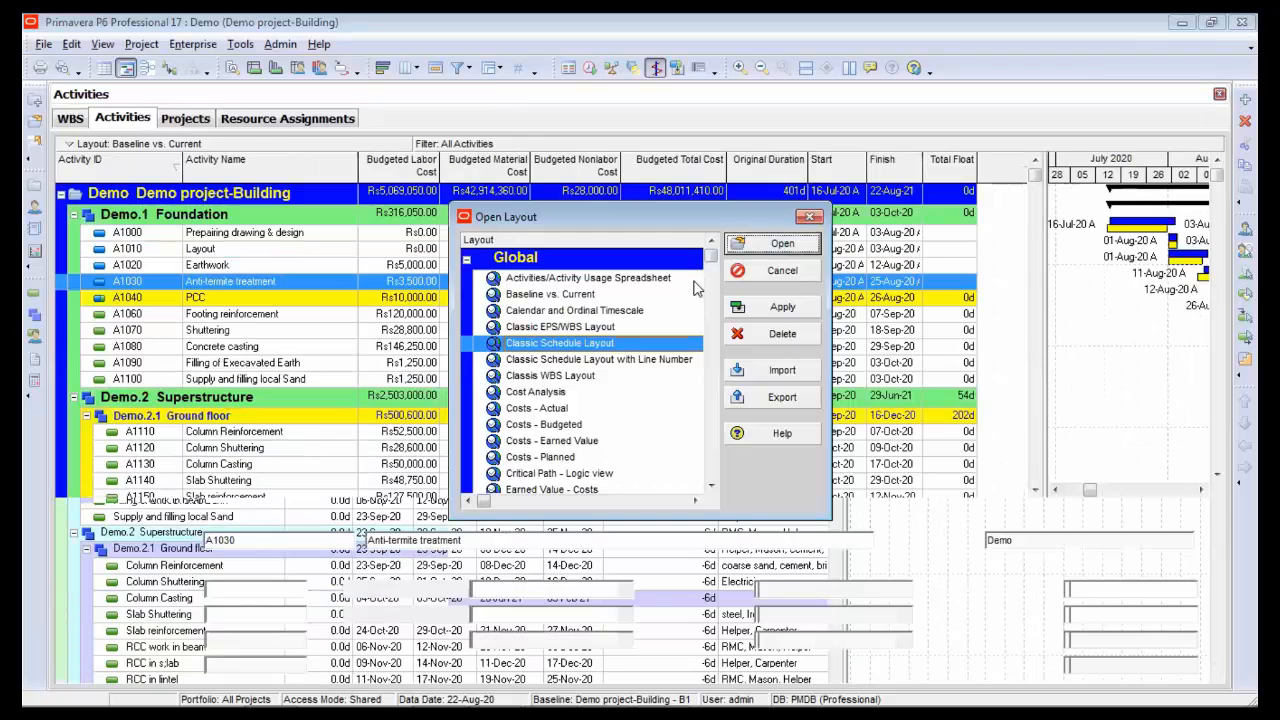
drag(1040, 318, 679, 316)
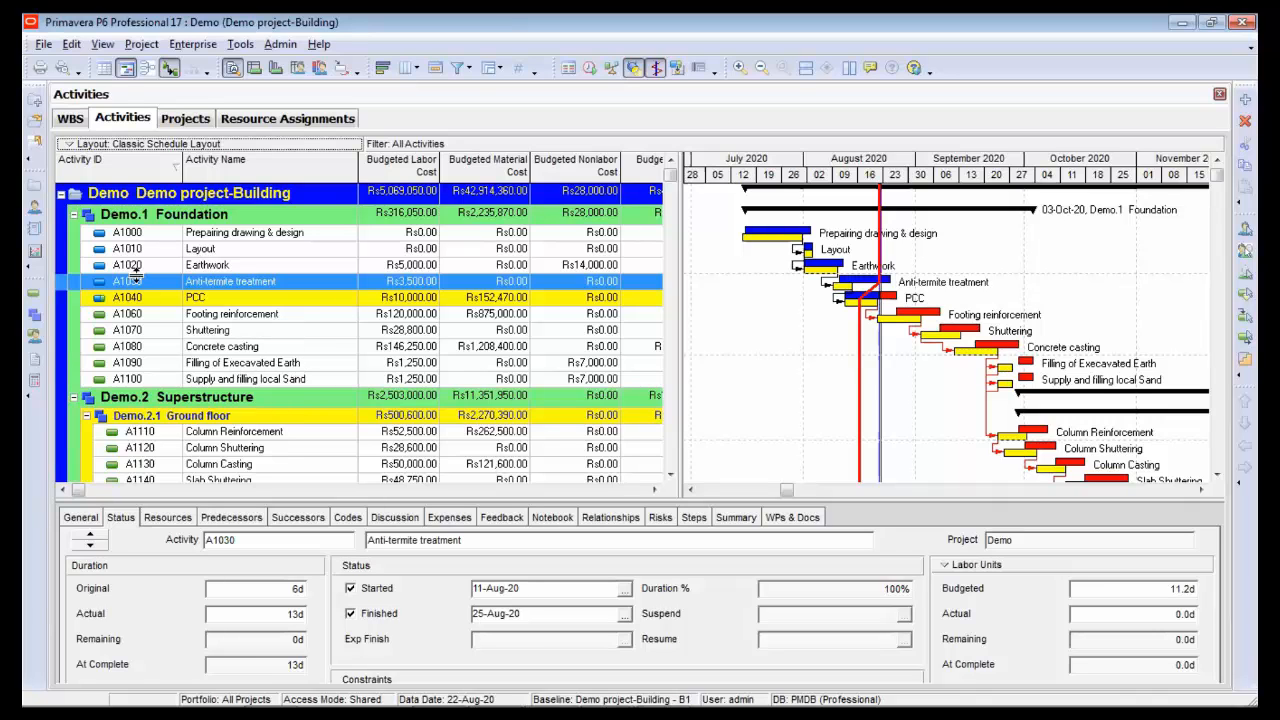
- Switch to project tracking and open the Earned Value layout, saving the changes to the Resource Allocation layout
click(34, 256)
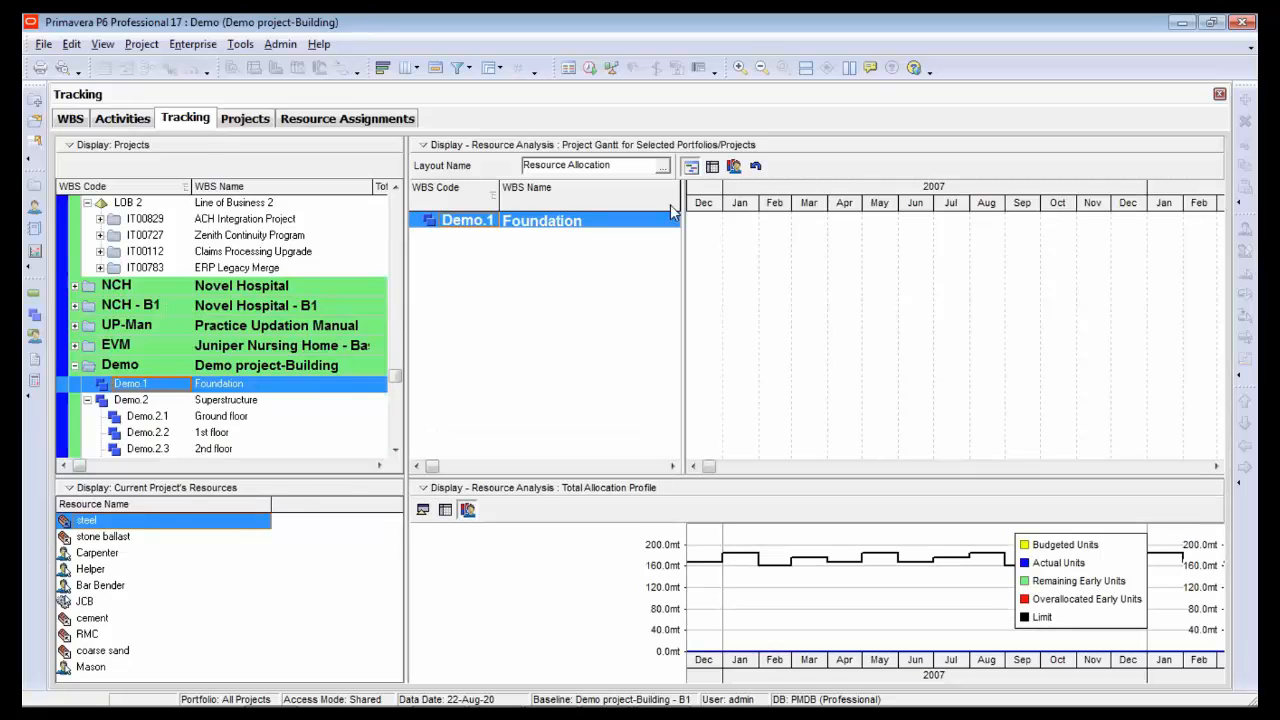
click(665, 170)
click(532, 400)
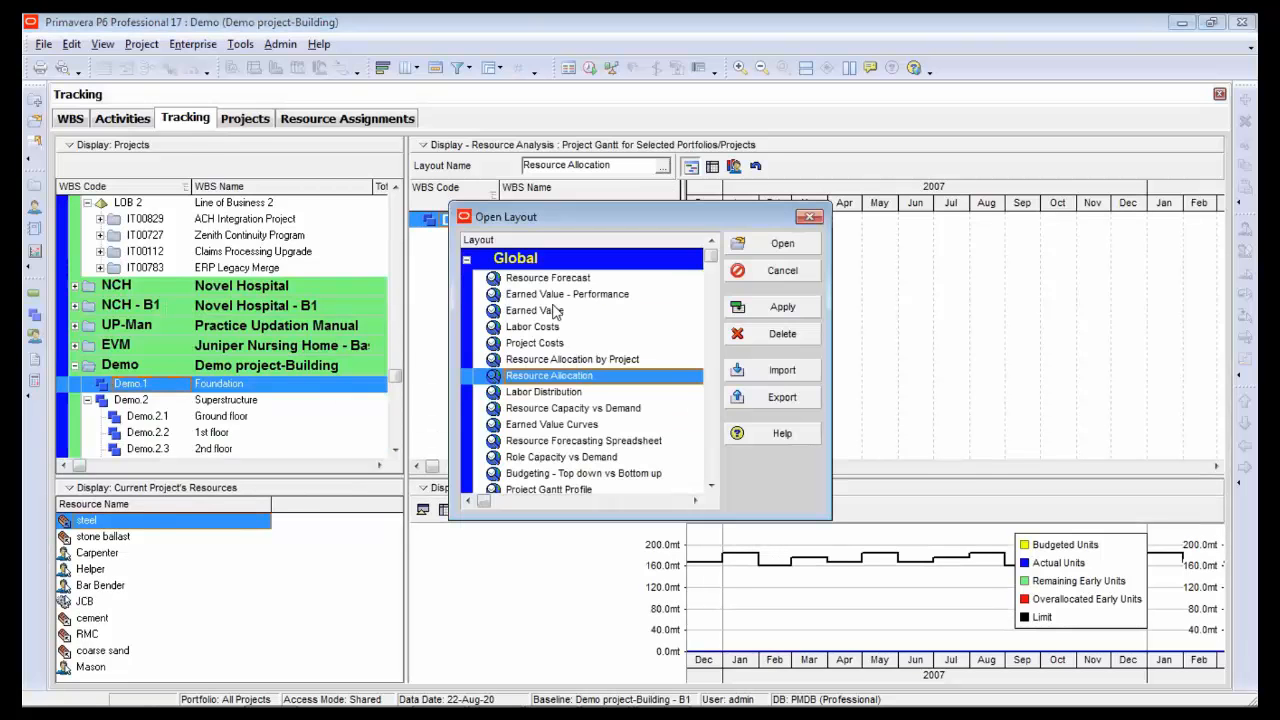
click(556, 311)
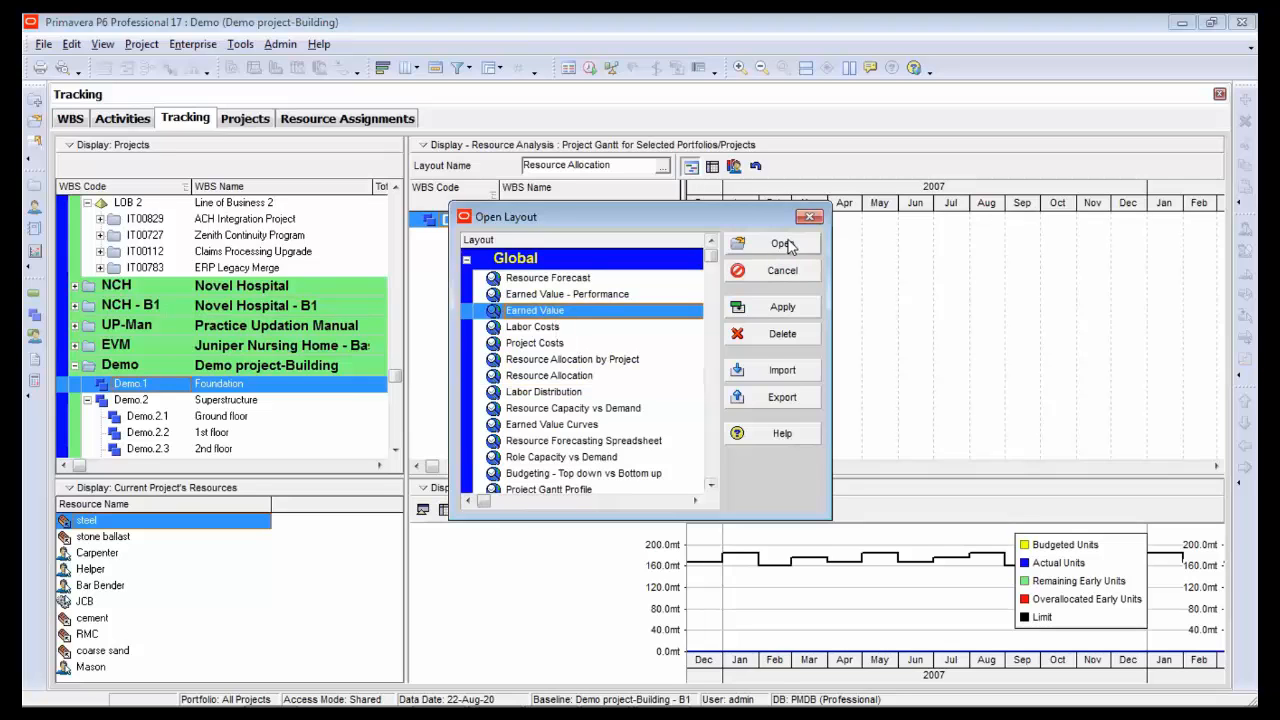
click(765, 244)
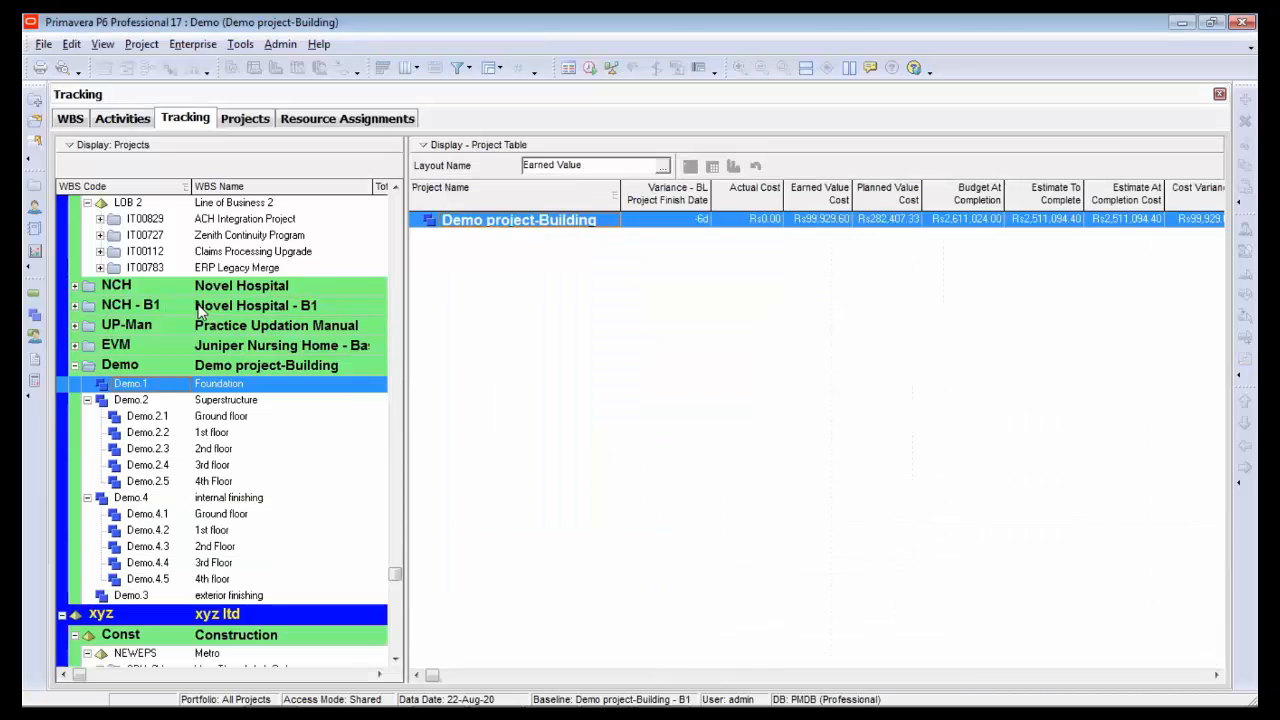
- Display the earned value costs of All Initiatives at the top of the enterprise structure, through to the cost and schedule variance indexes
click(234, 286)
drag(393, 578, 390, 224)
scroll(367, 227, up, 2)
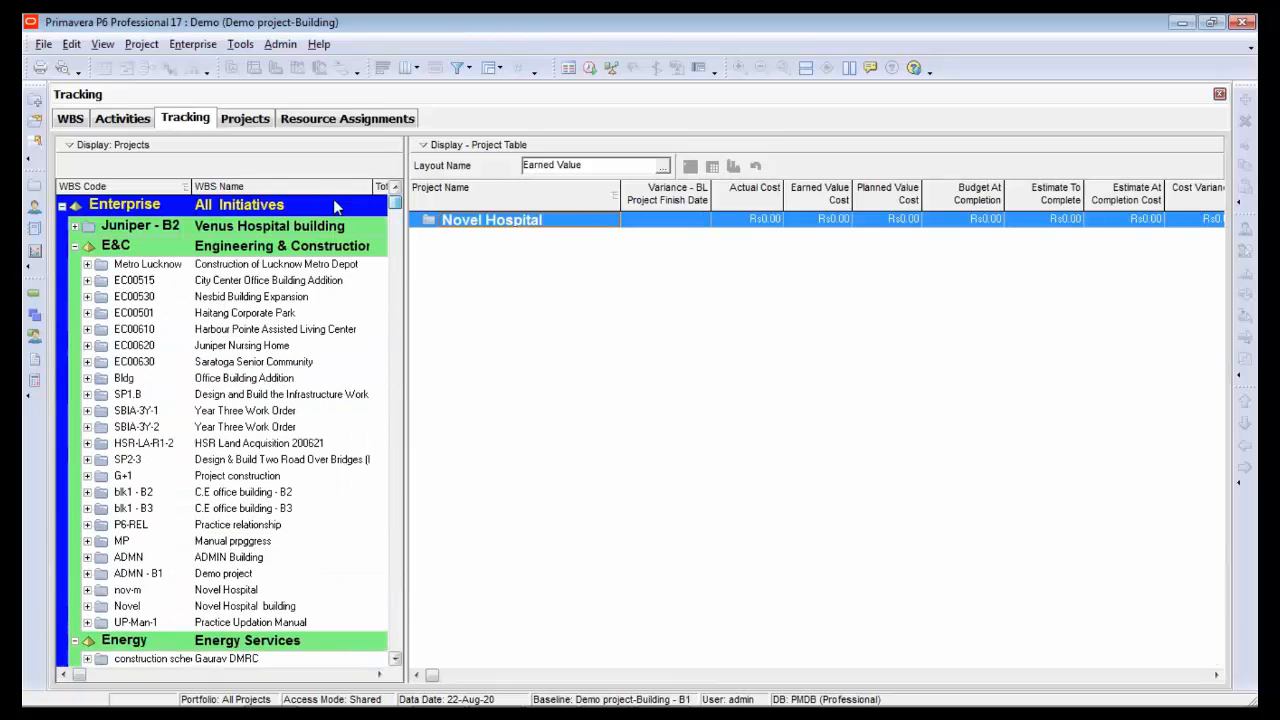
click(272, 206)
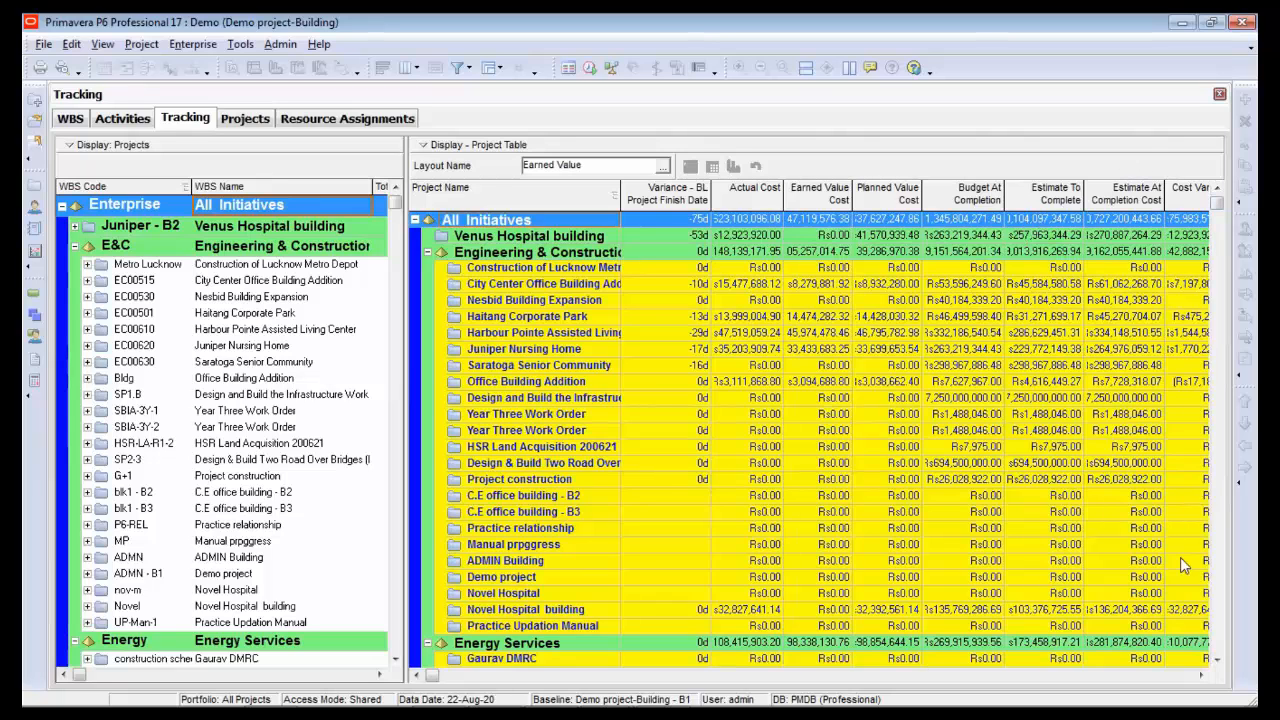
click(1197, 676)
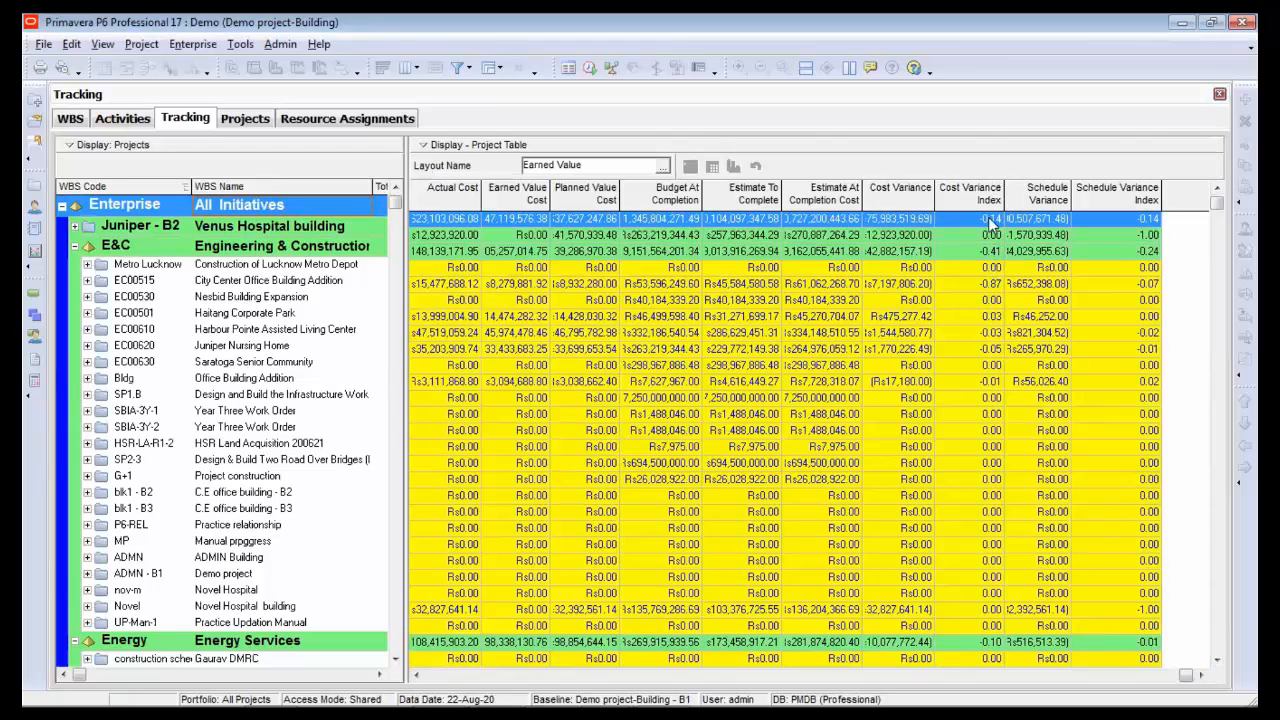
- Widen the Cost Variance, Estimate At Completion Cost, Estimate To Complete and Budget At Completion columns to read the full amounts
double_click(937, 195)
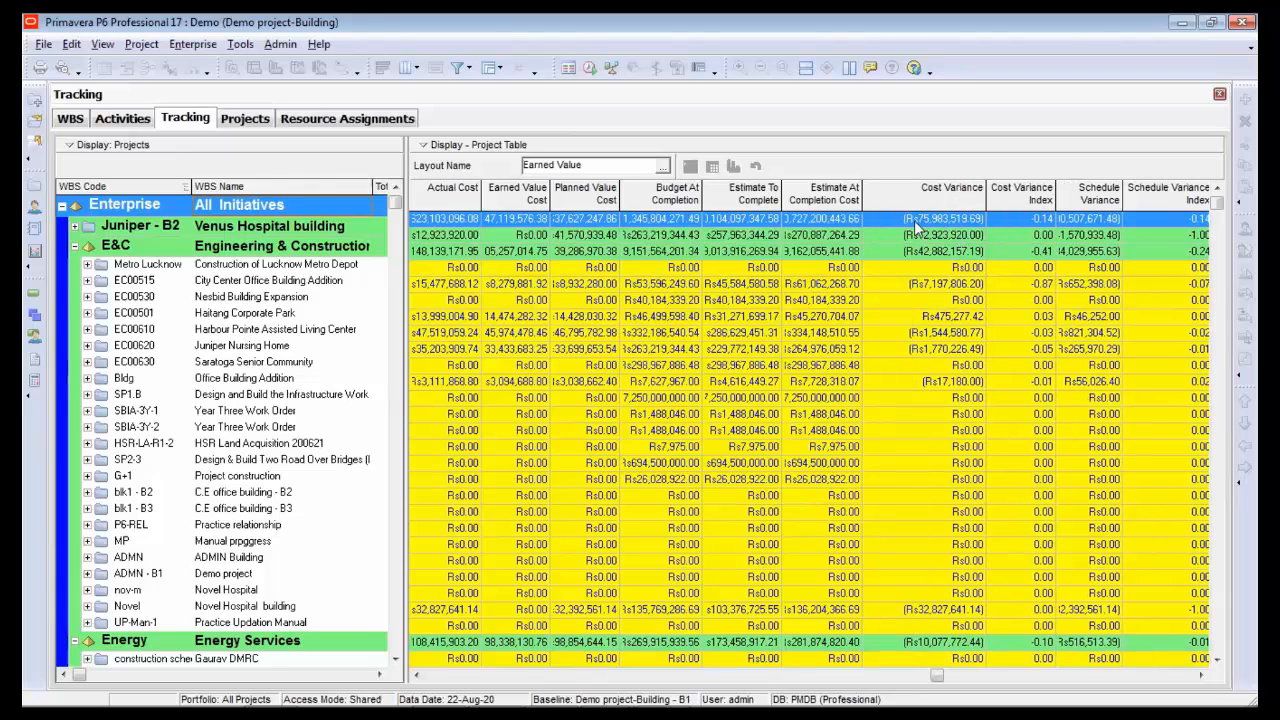
drag(862, 190, 909, 198)
drag(786, 188, 826, 194)
drag(702, 190, 752, 190)
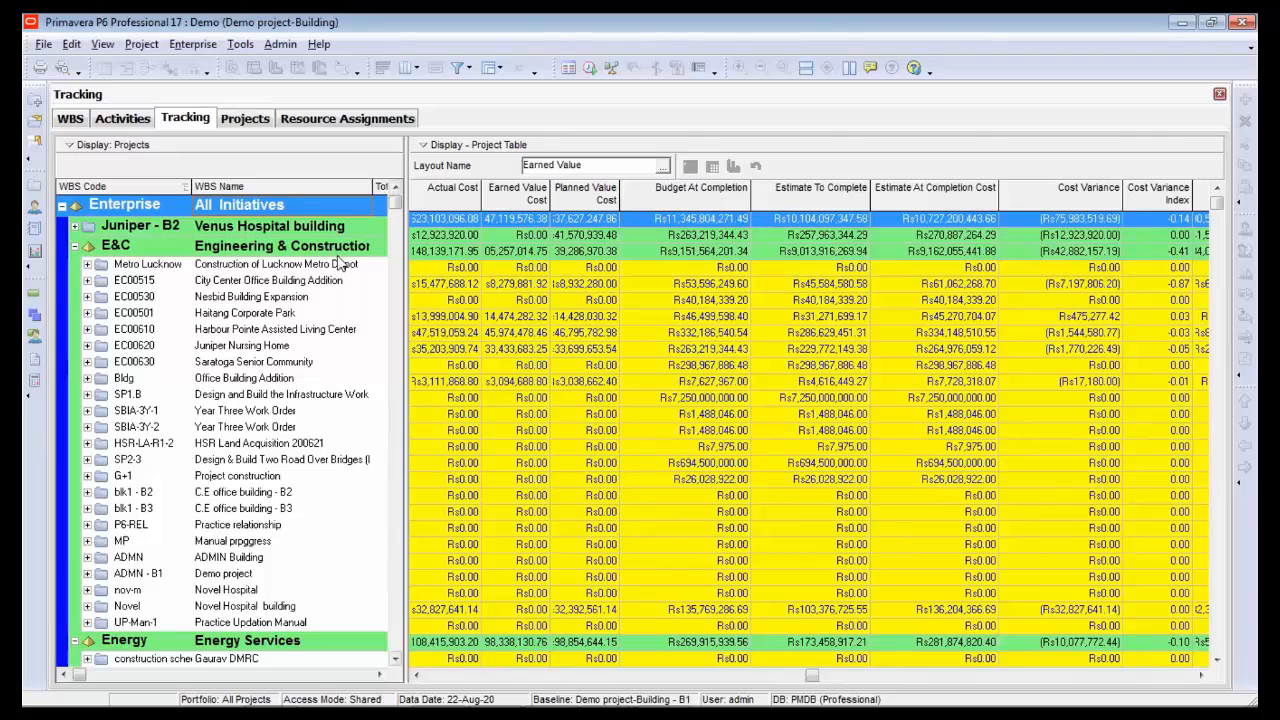
- Select City Center Office Building Addition under Engineering & Construction and open the Earned Value Curves layout without saving the Earned Value layout changes
click(261, 250)
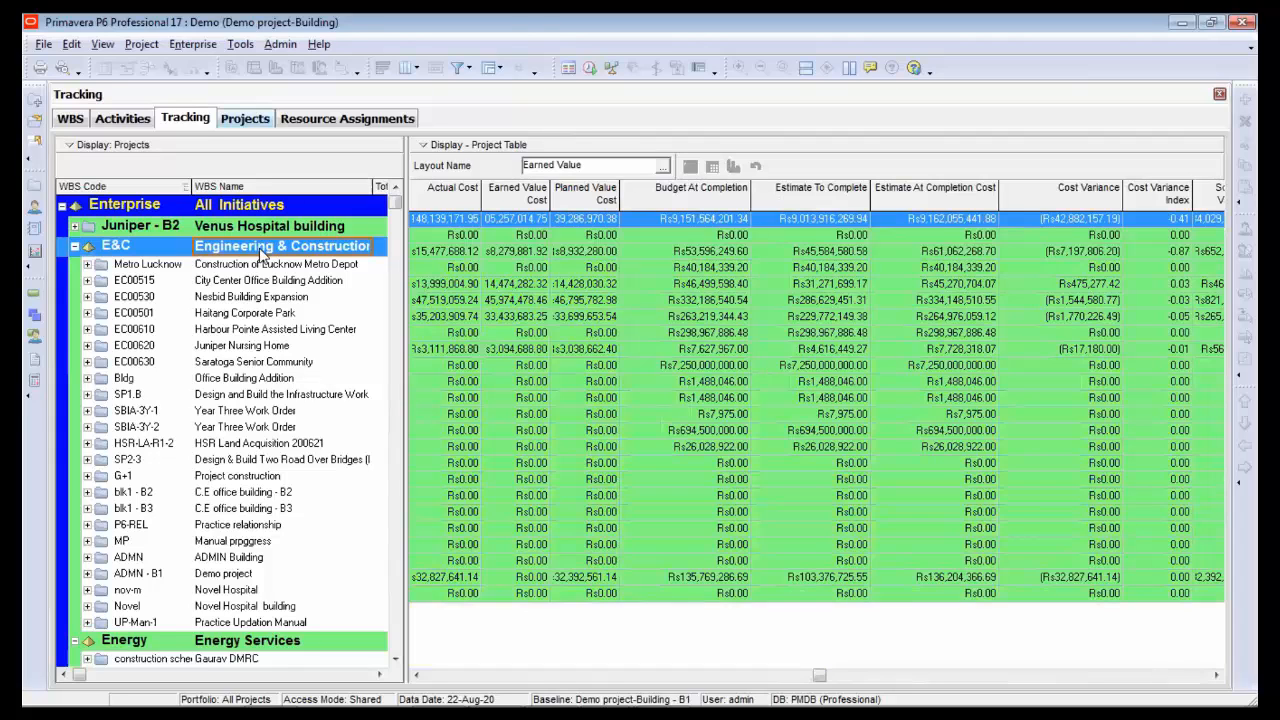
click(241, 288)
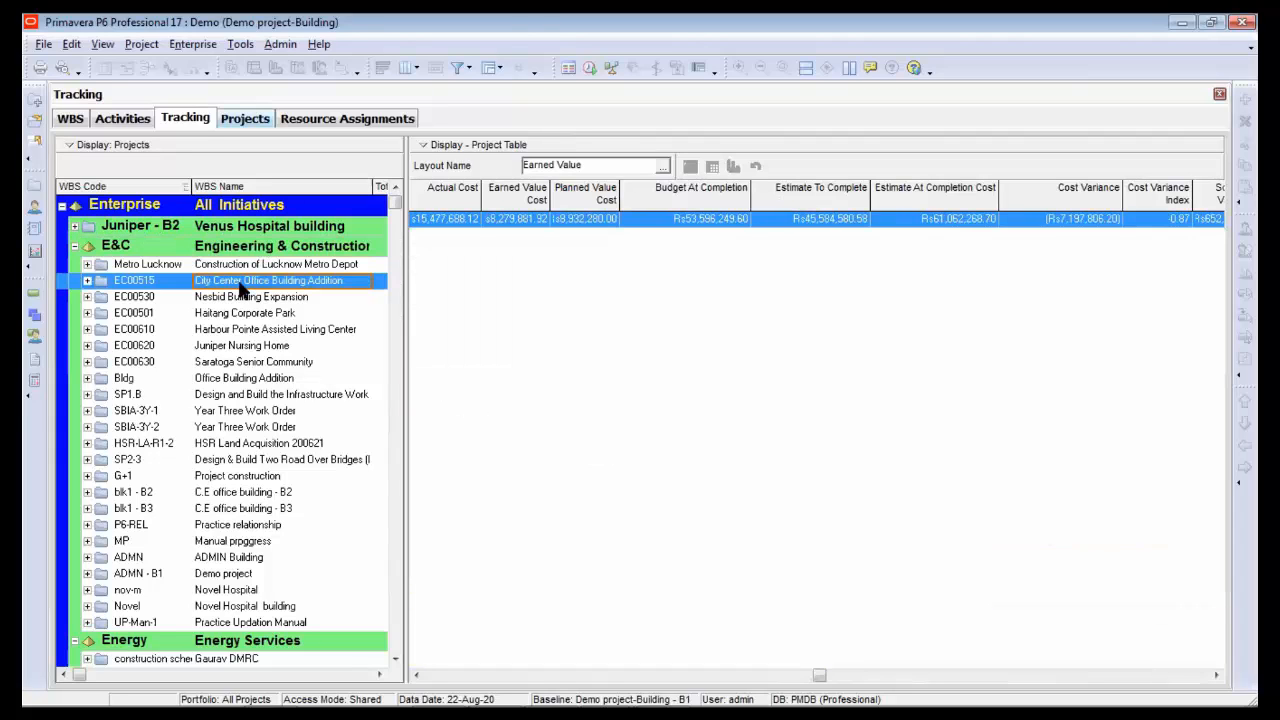
click(661, 166)
click(643, 402)
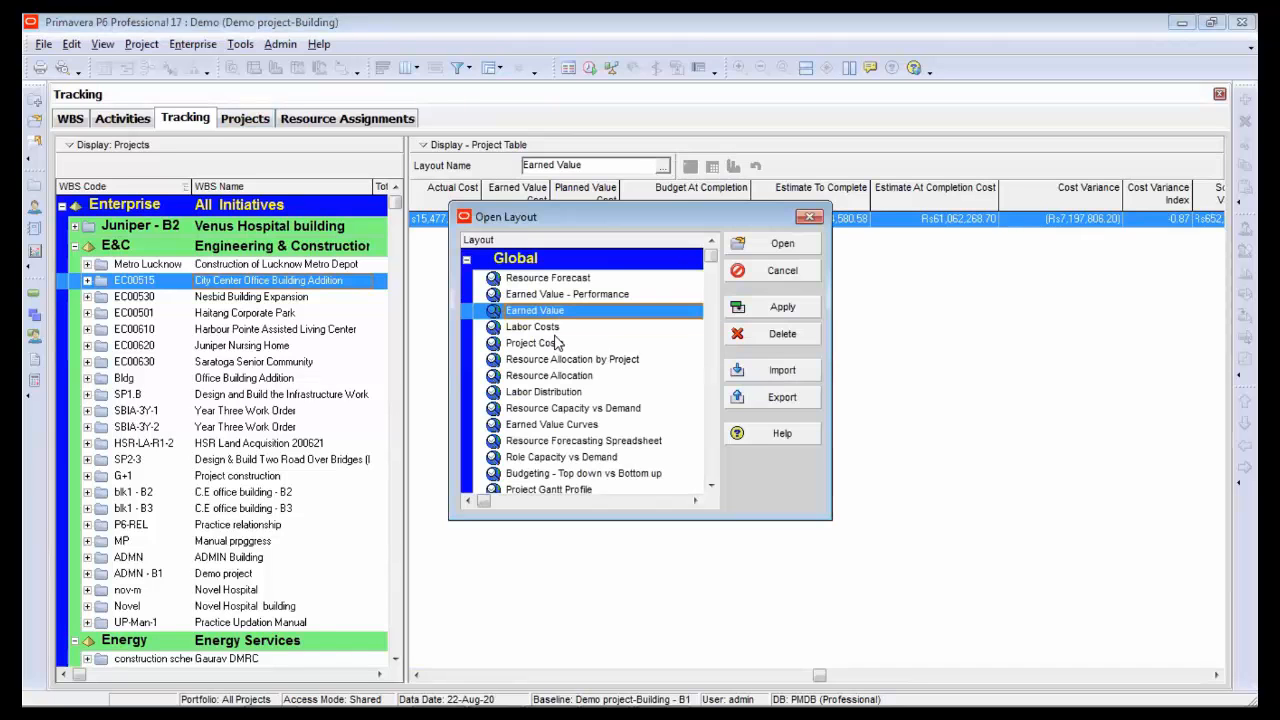
click(560, 425)
click(778, 244)
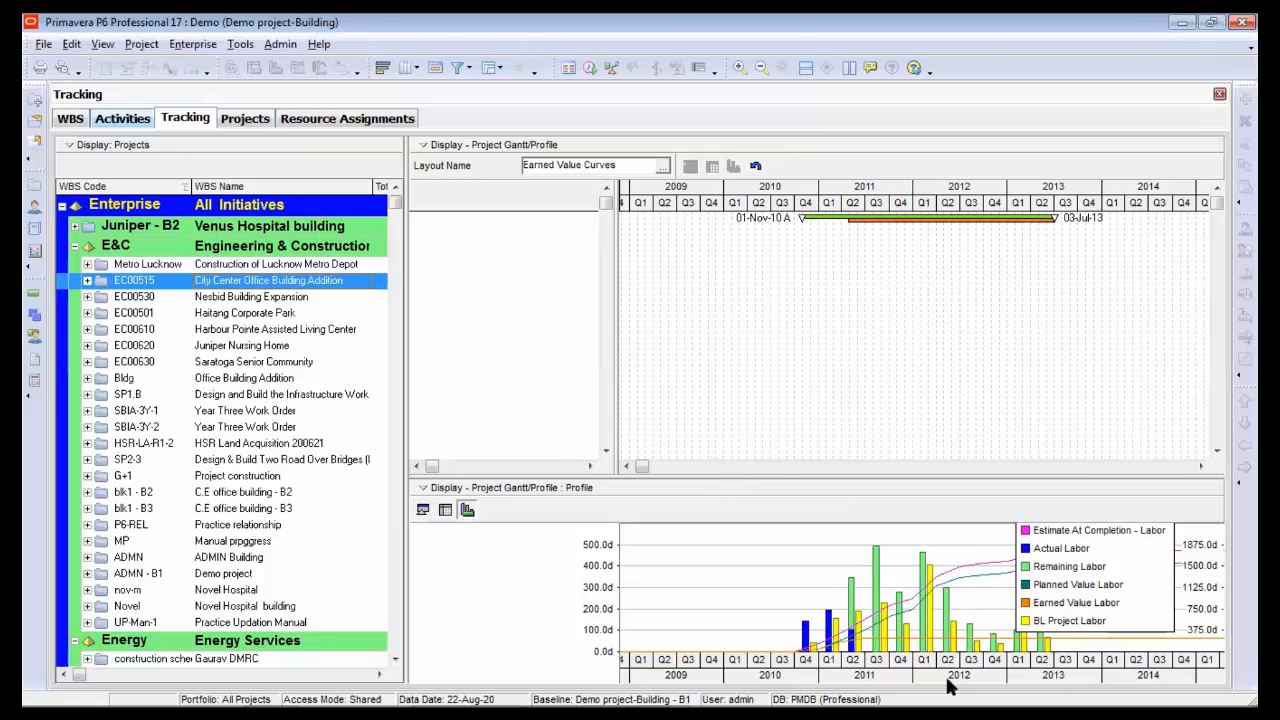
- Compare the earned value curves of All Initiatives, Venus Hospital building, Engineering & Construction and Construction of Lucknow Metro Depot, compressing the timescale
click(270, 205)
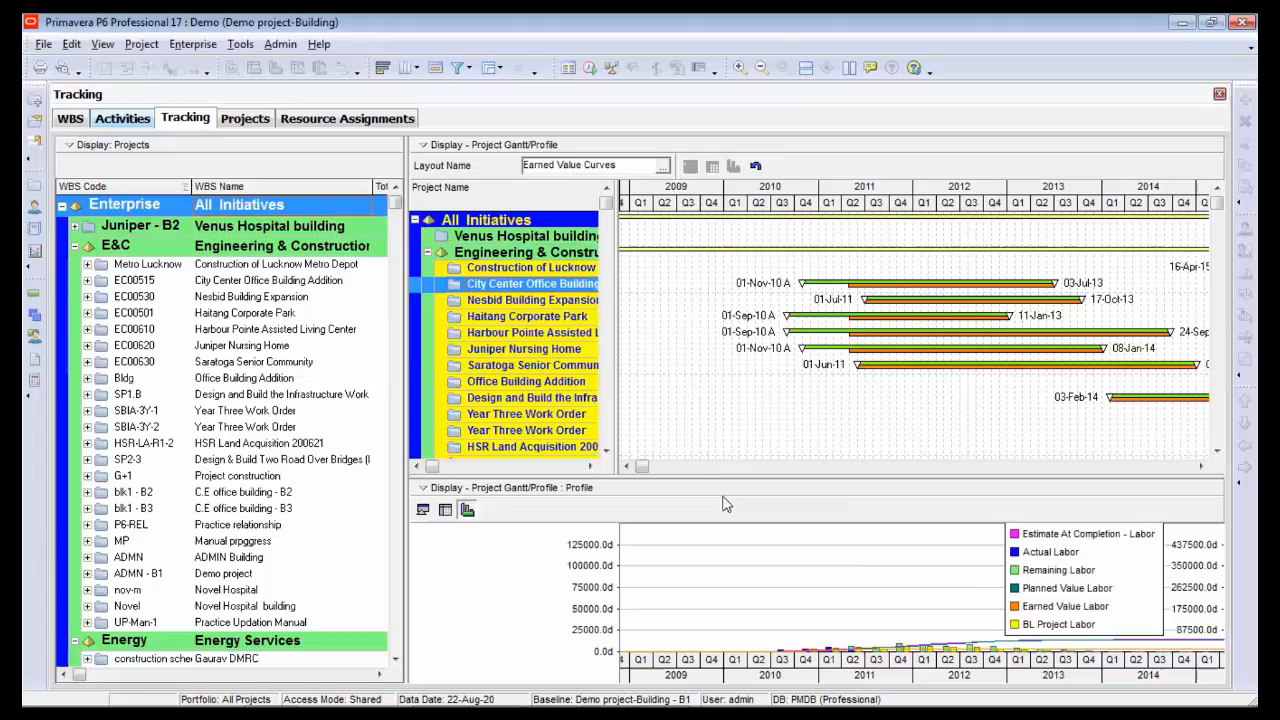
click(270, 232)
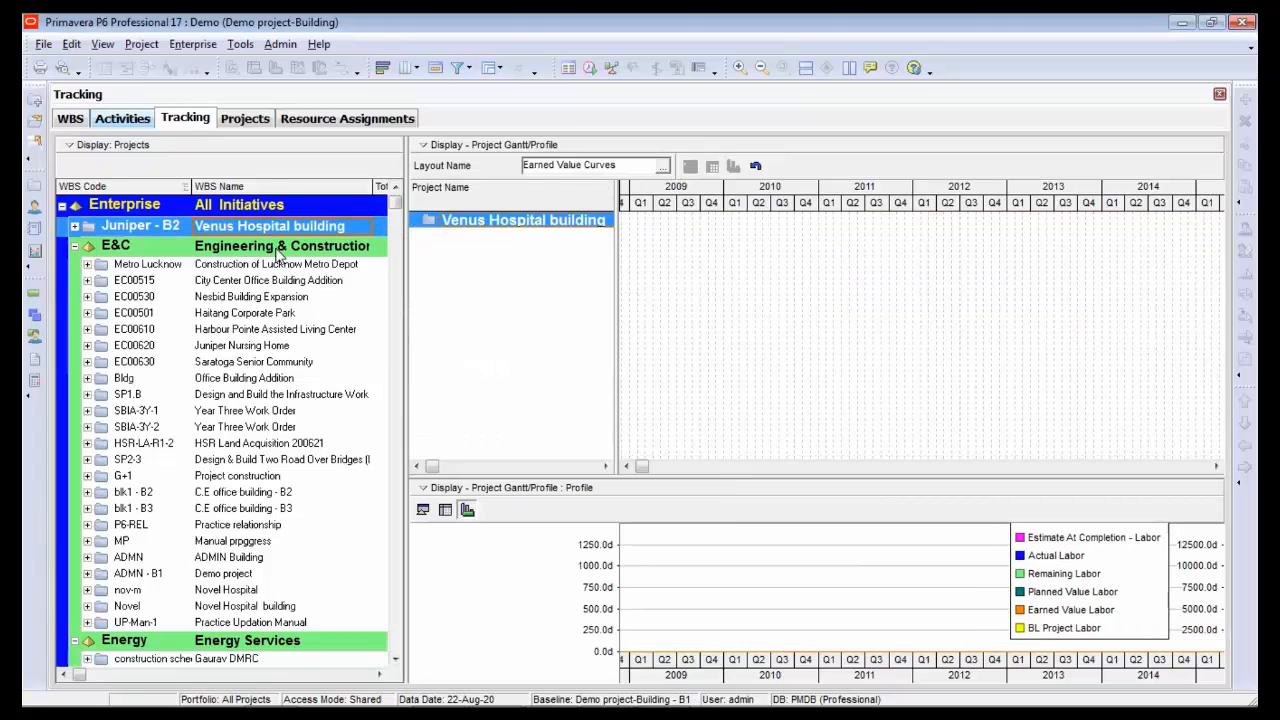
click(278, 250)
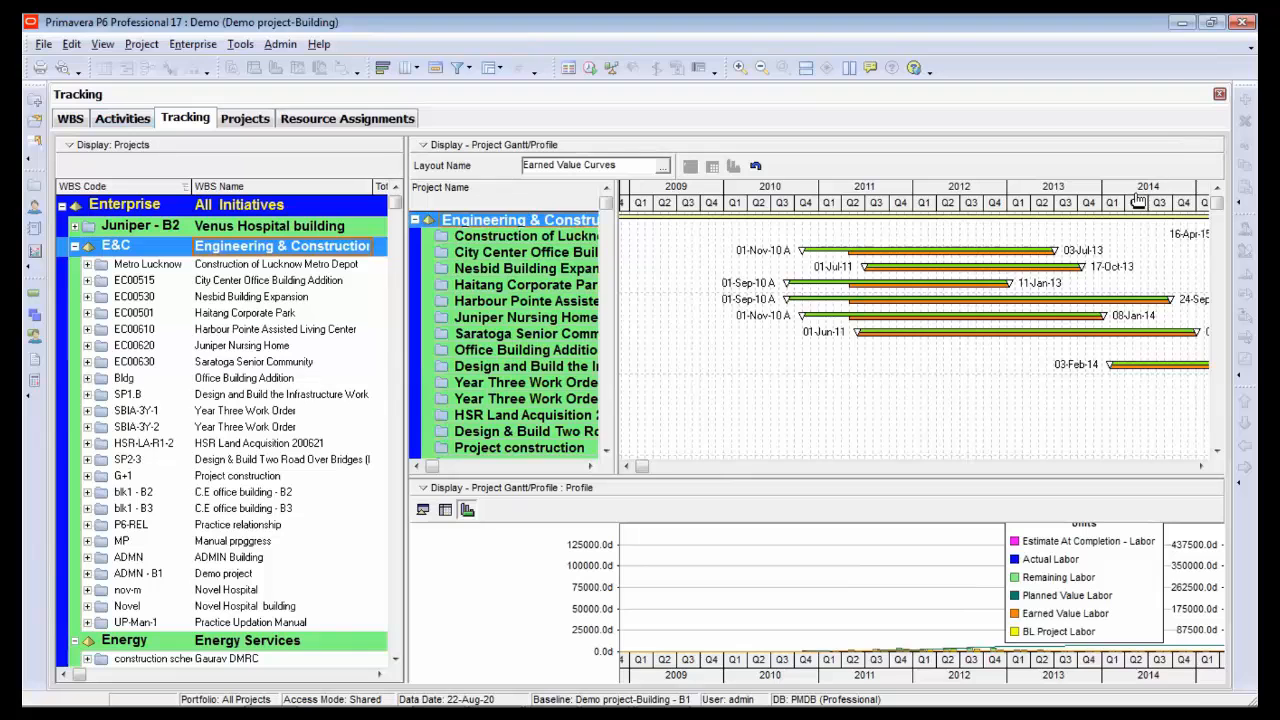
drag(1138, 200, 864, 175)
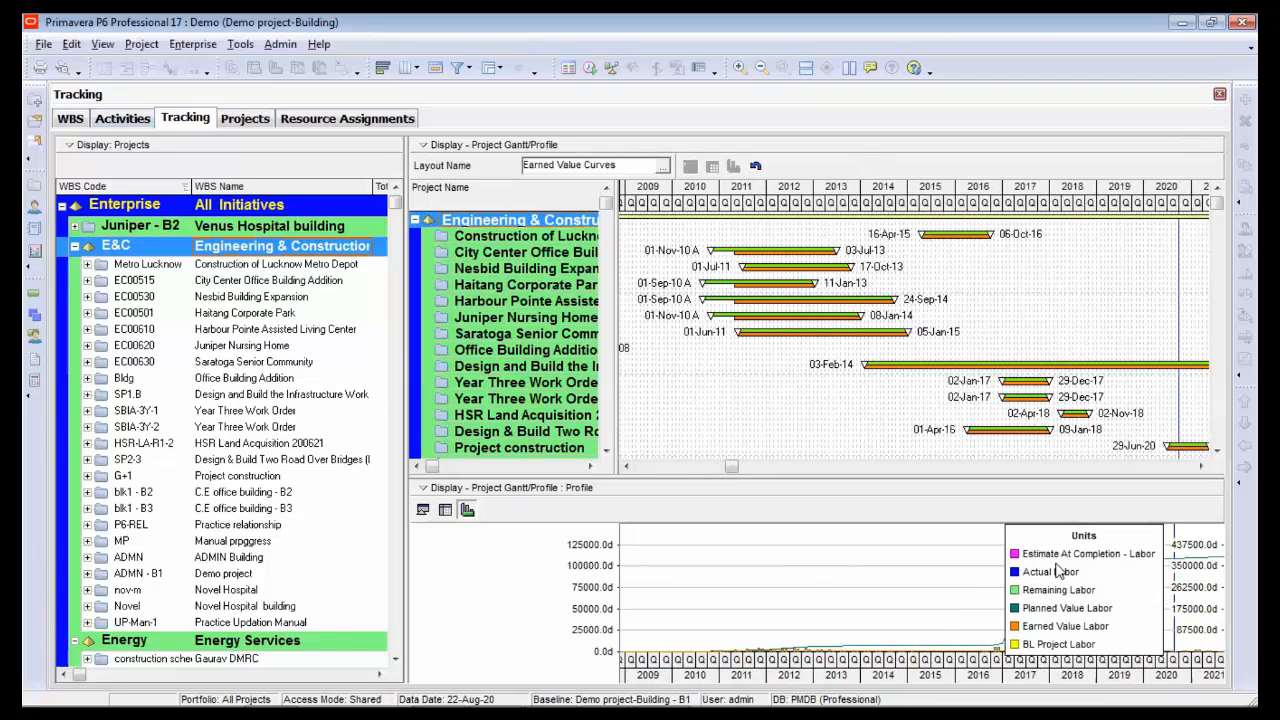
click(236, 268)
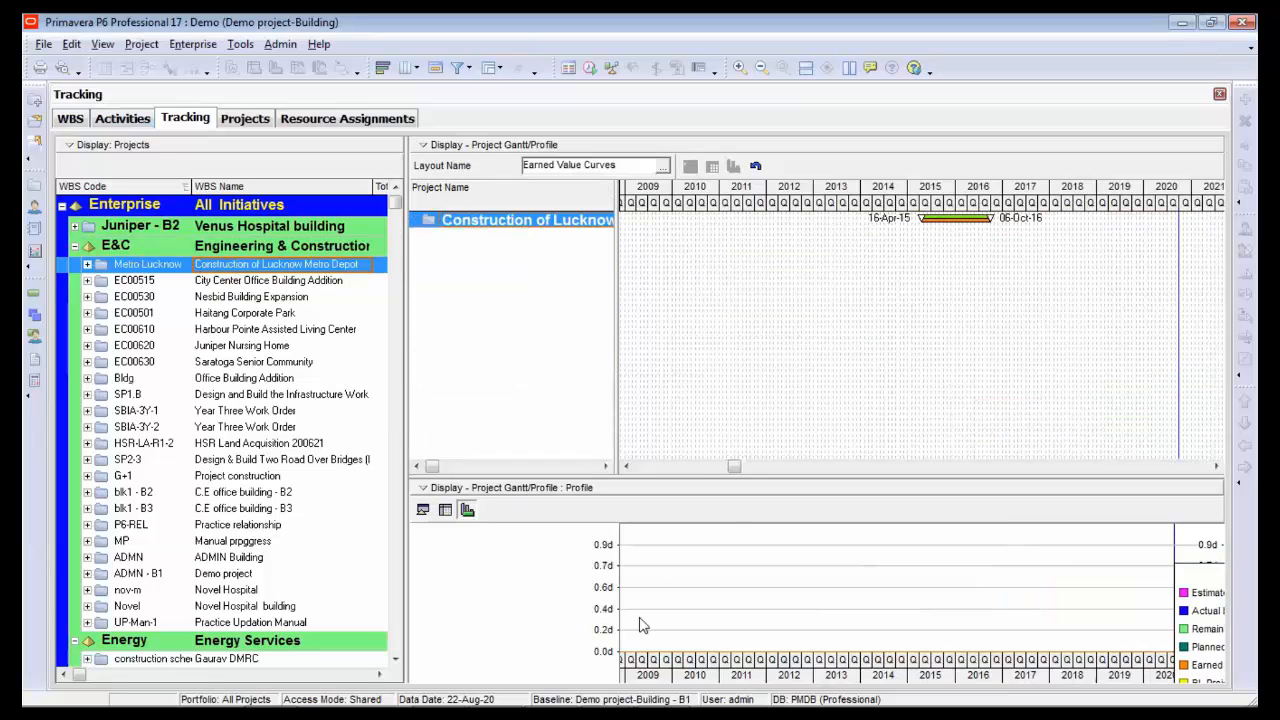
- Compare the earned value curves of the Engineering & Construction projects down to Design and Build the Infrastructure Work
drag(737, 466, 476, 370)
key(Down)
key(Down)
key(Down)
key(Down)
key(Down)
key(Down)
key(Down)
key(Down)
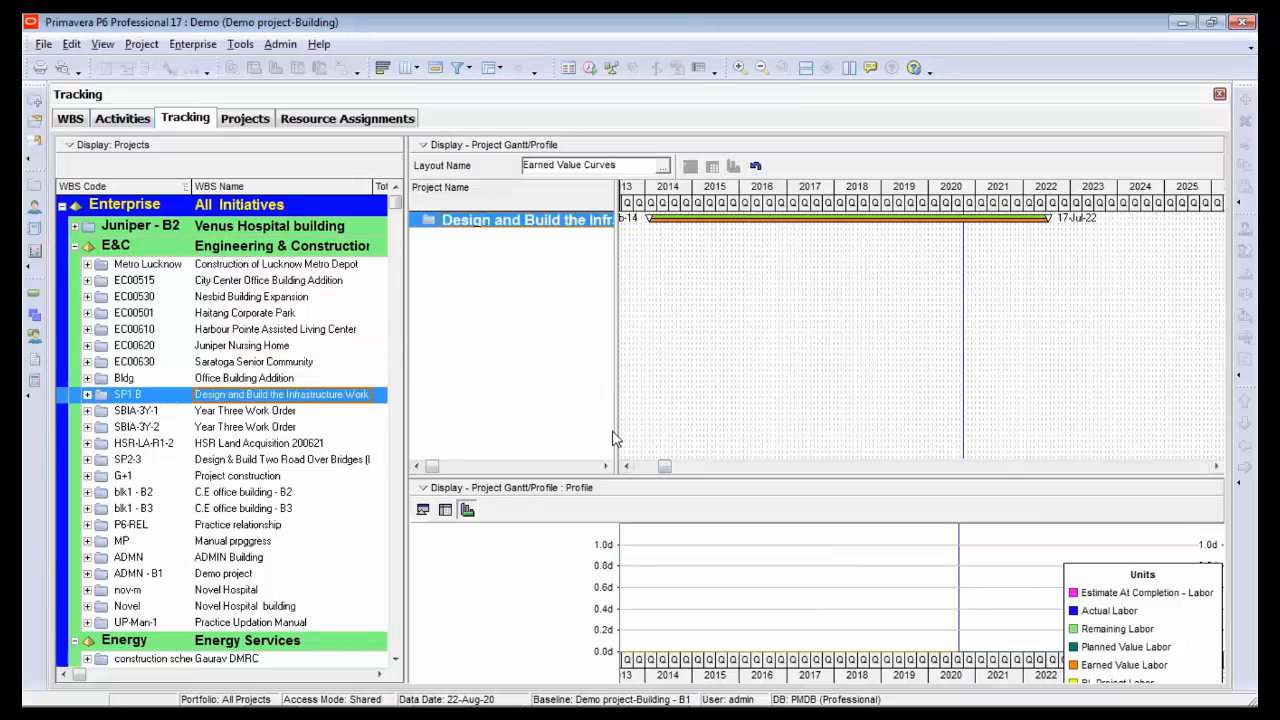
- Open the reports list and examine its groups from Standard PMO Reports down to the Cost and Schedule reports of open projects
click(238, 229)
click(250, 208)
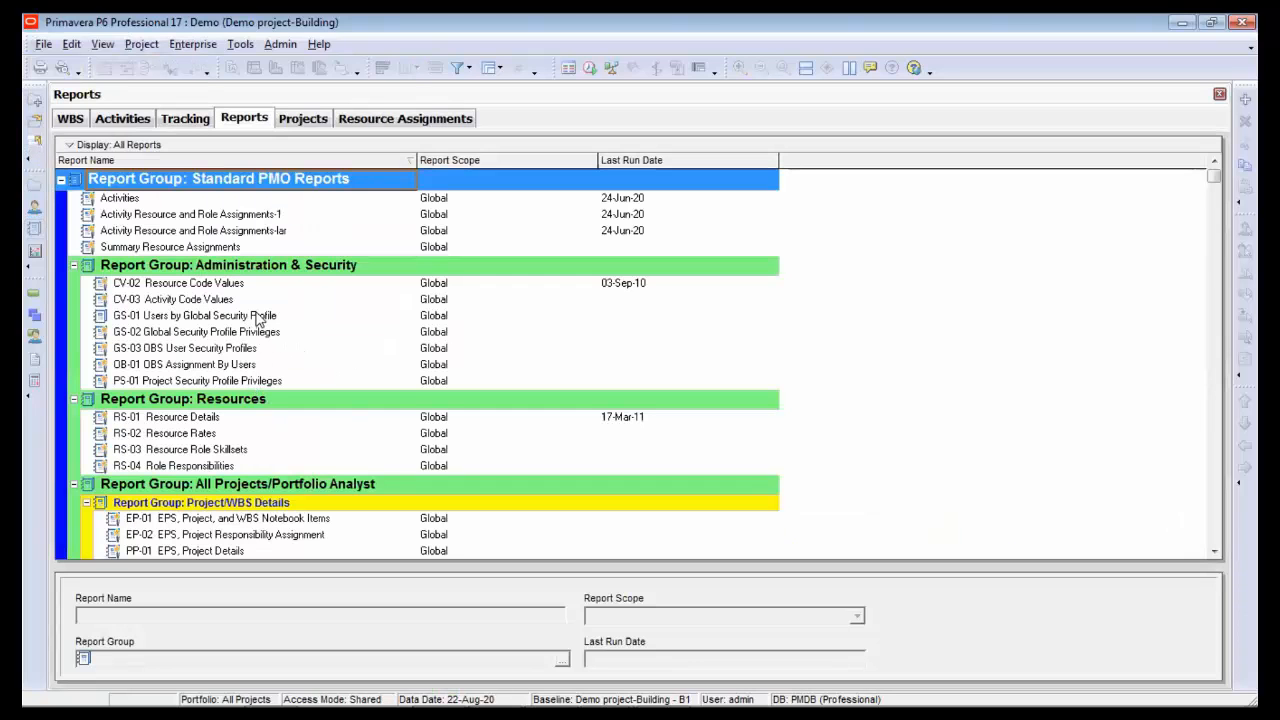
click(246, 418)
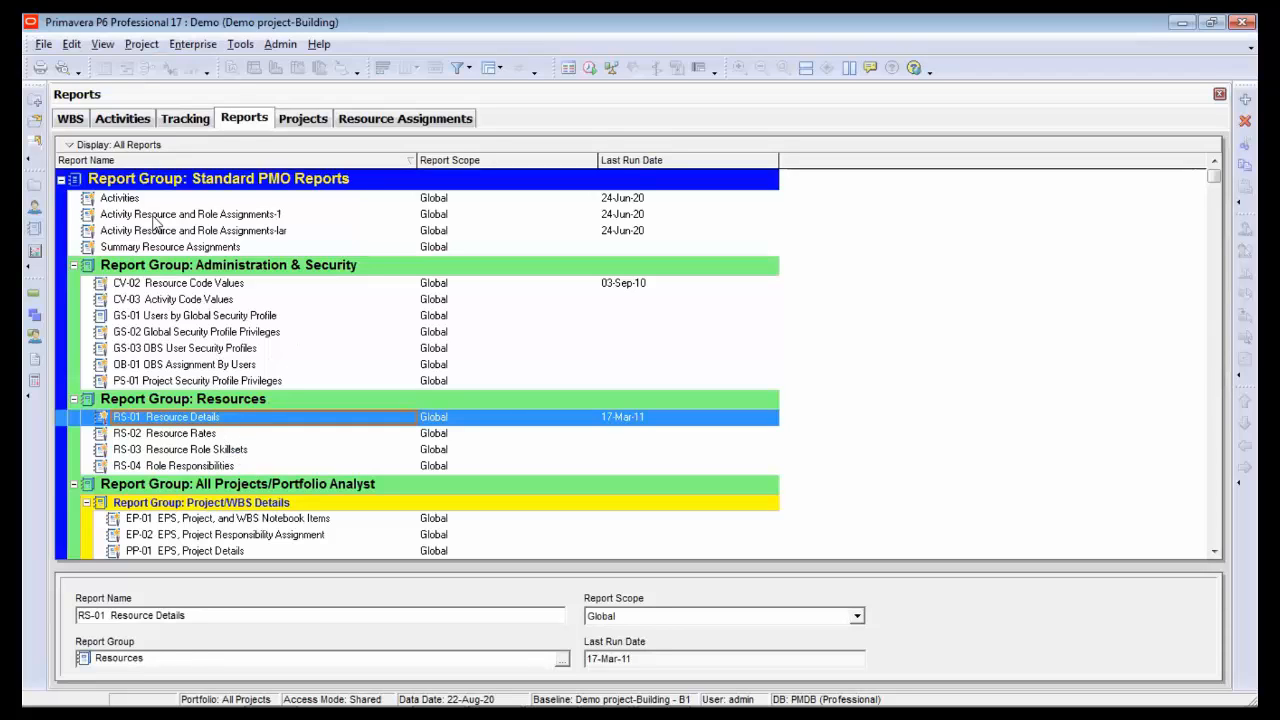
click(155, 217)
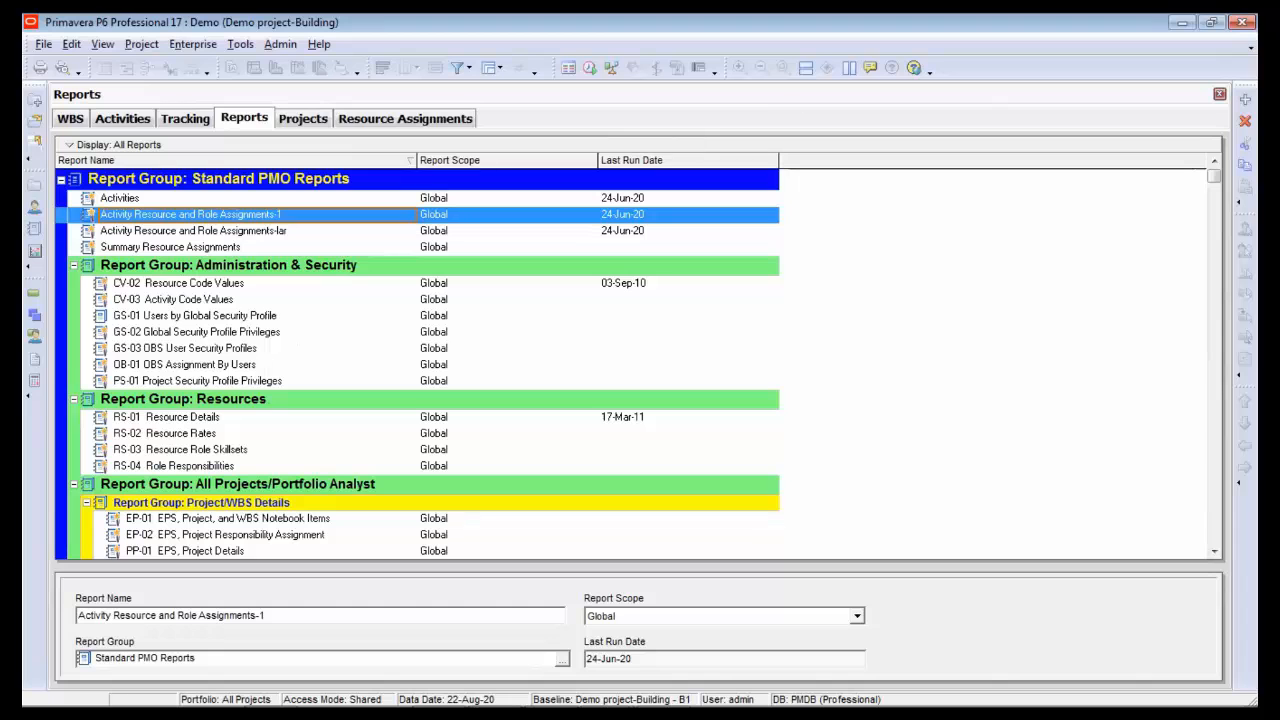
drag(1214, 177, 1214, 286)
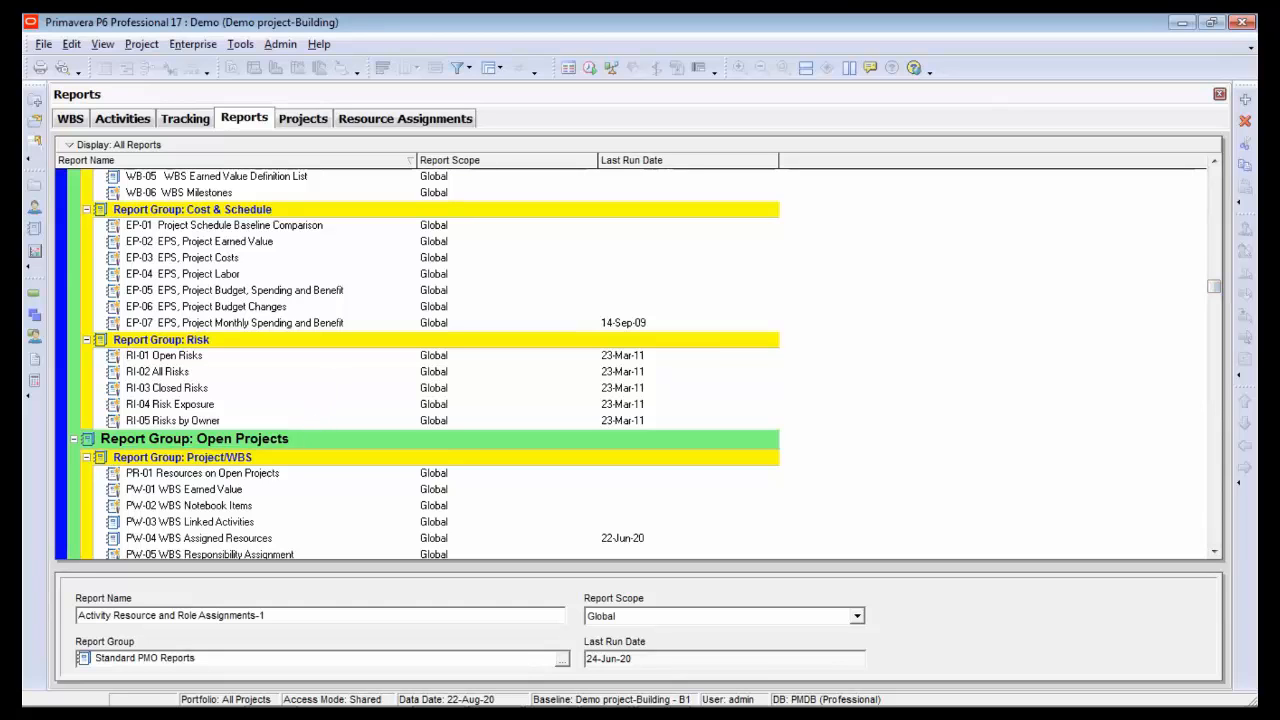
click(1214, 553)
click(1214, 553)
scroll(1216, 556, down, 7)
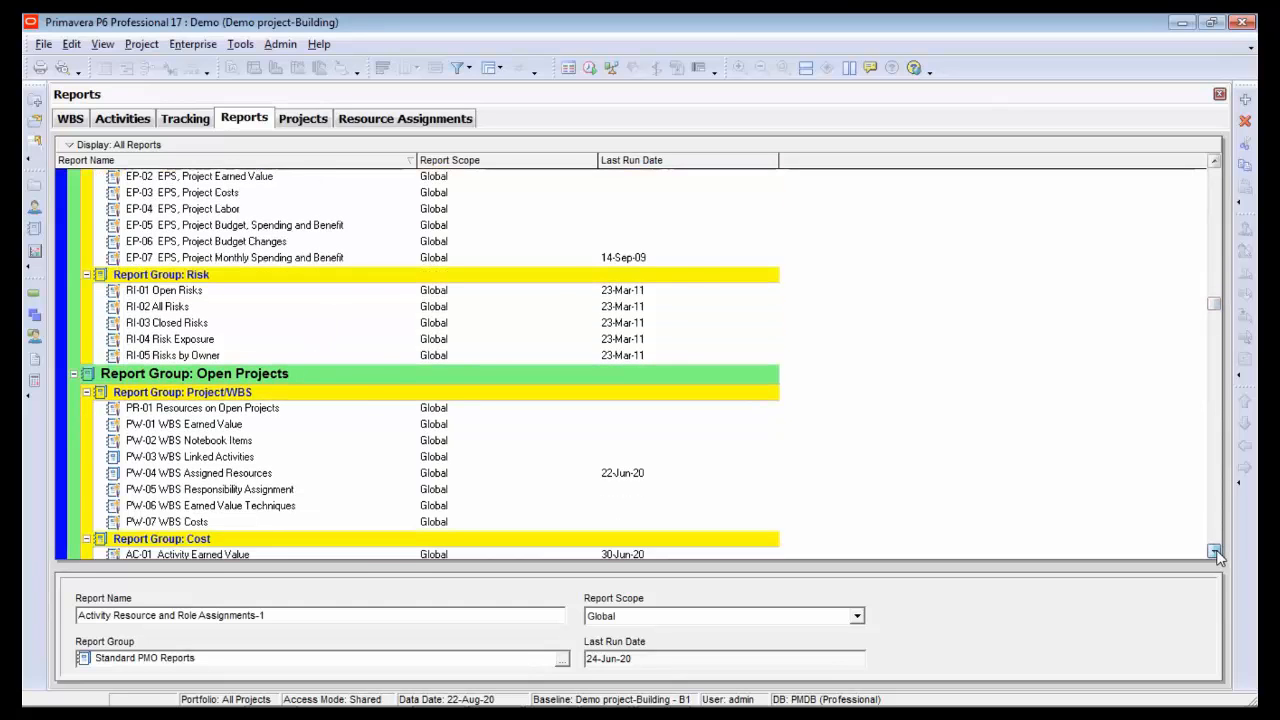
click(1214, 553)
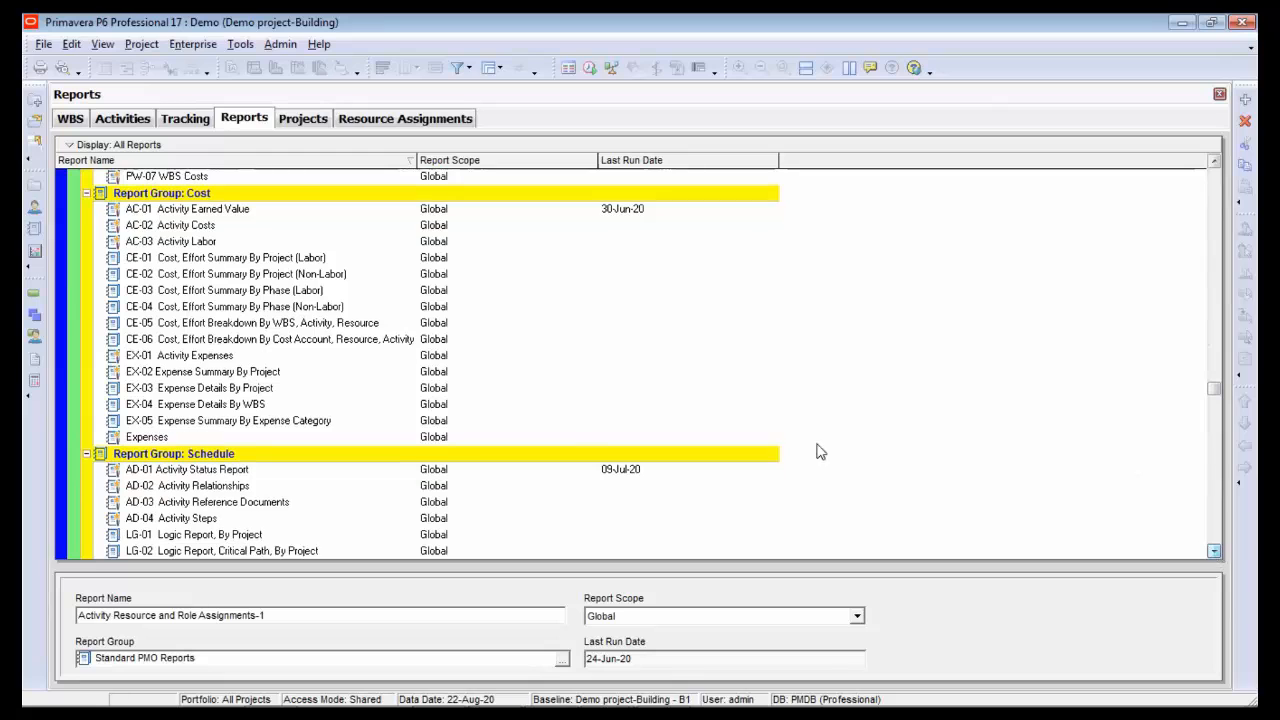
- Run the AD-01 Activity Status Report from the Schedule report group as a print preview
click(190, 471)
right_click(190, 471)
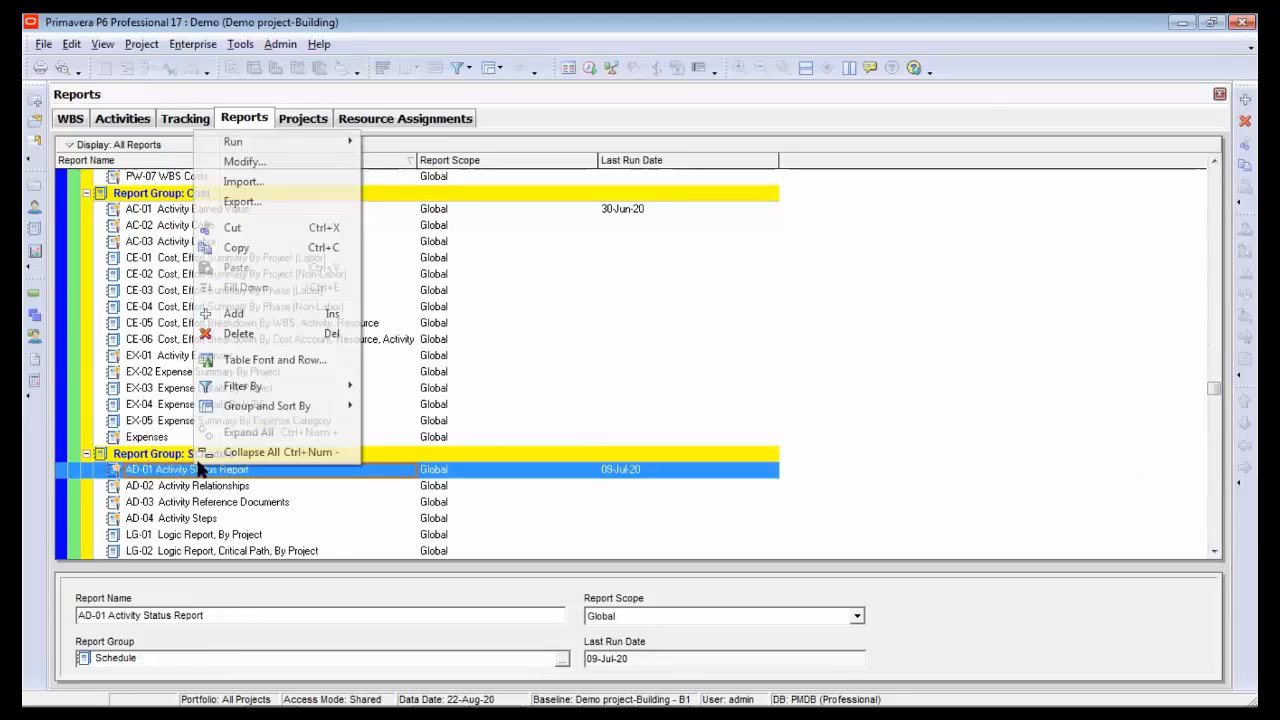
mouse_move(320, 142)
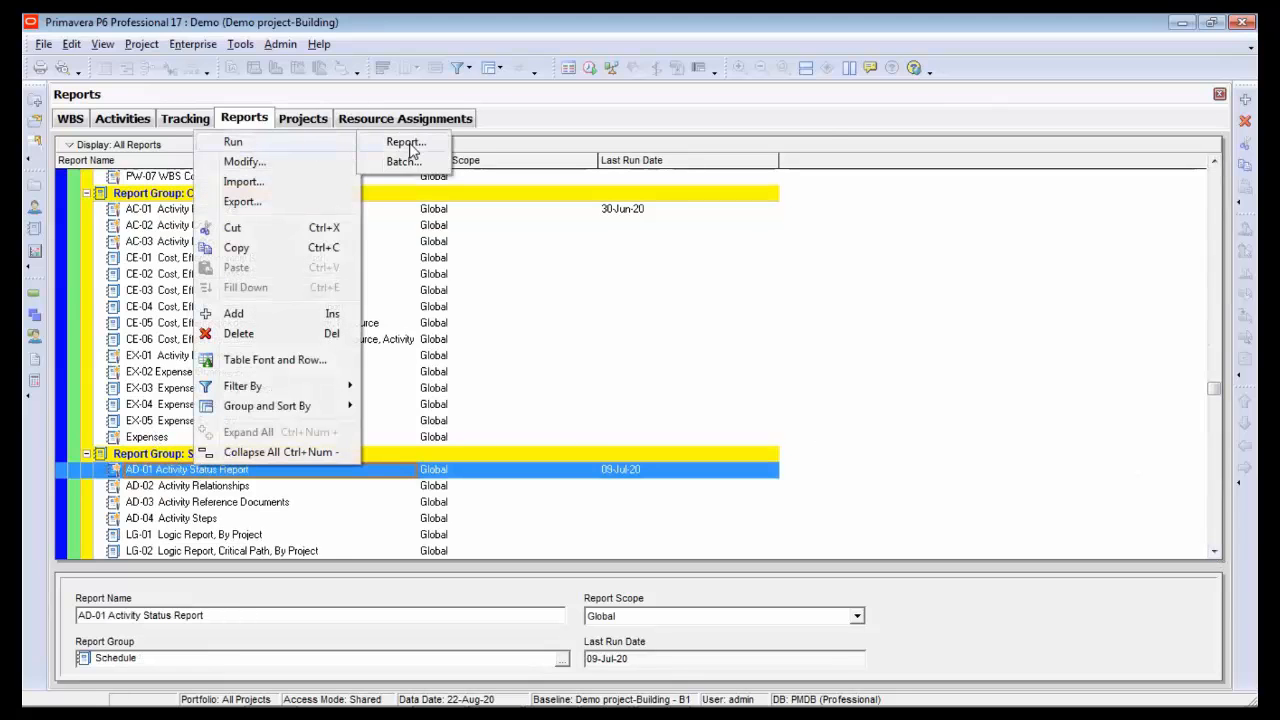
click(406, 142)
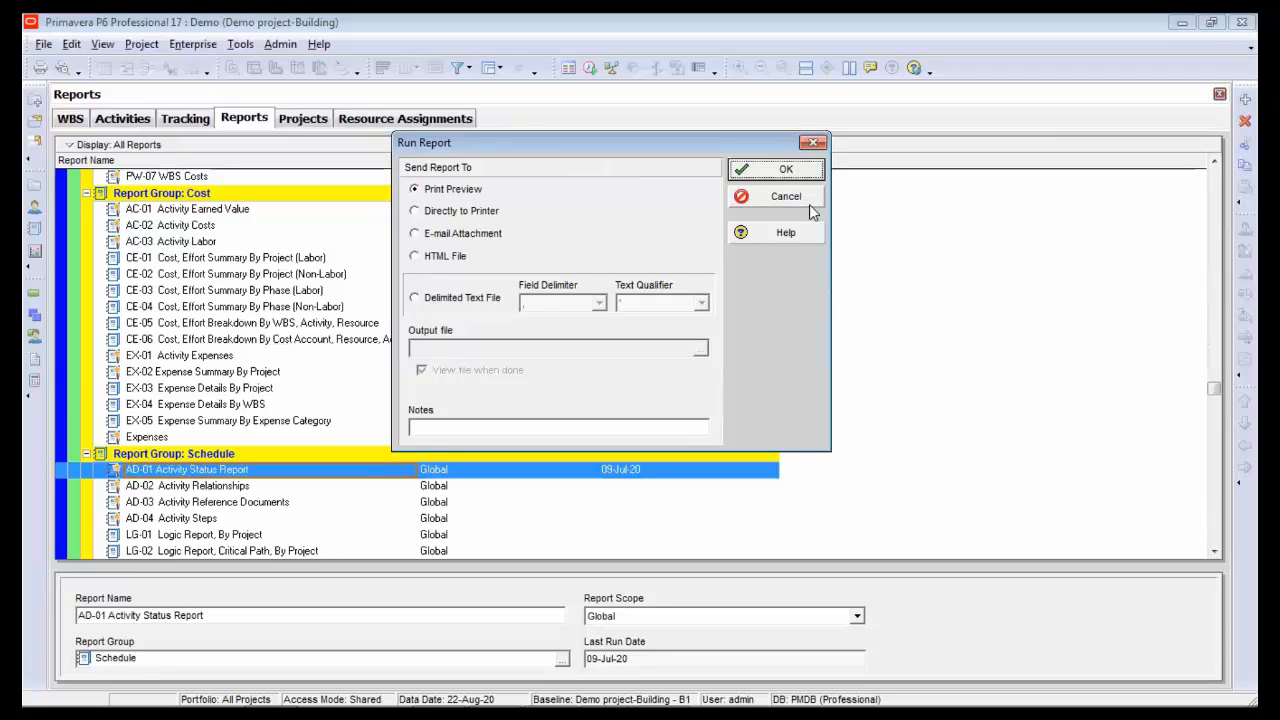
click(798, 168)
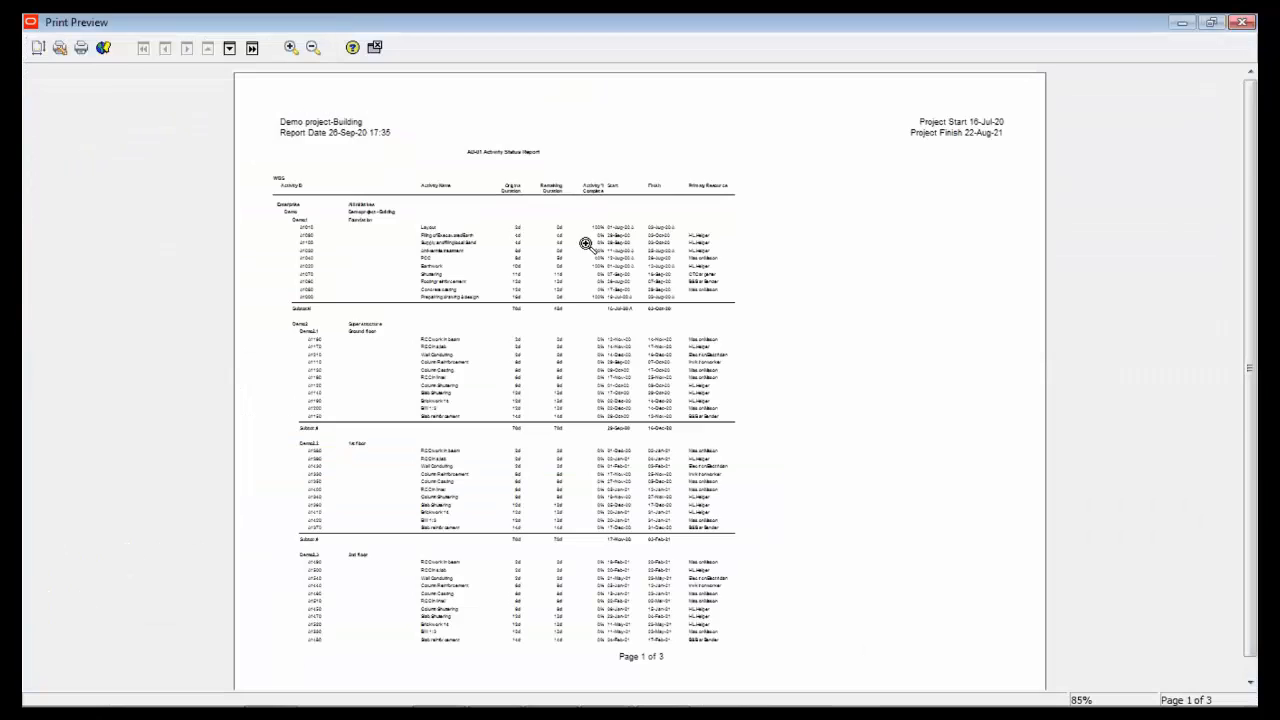
- Enlarge the Activity Status Report preview to read the durations, percent complete and dates, and close it
click(490, 248)
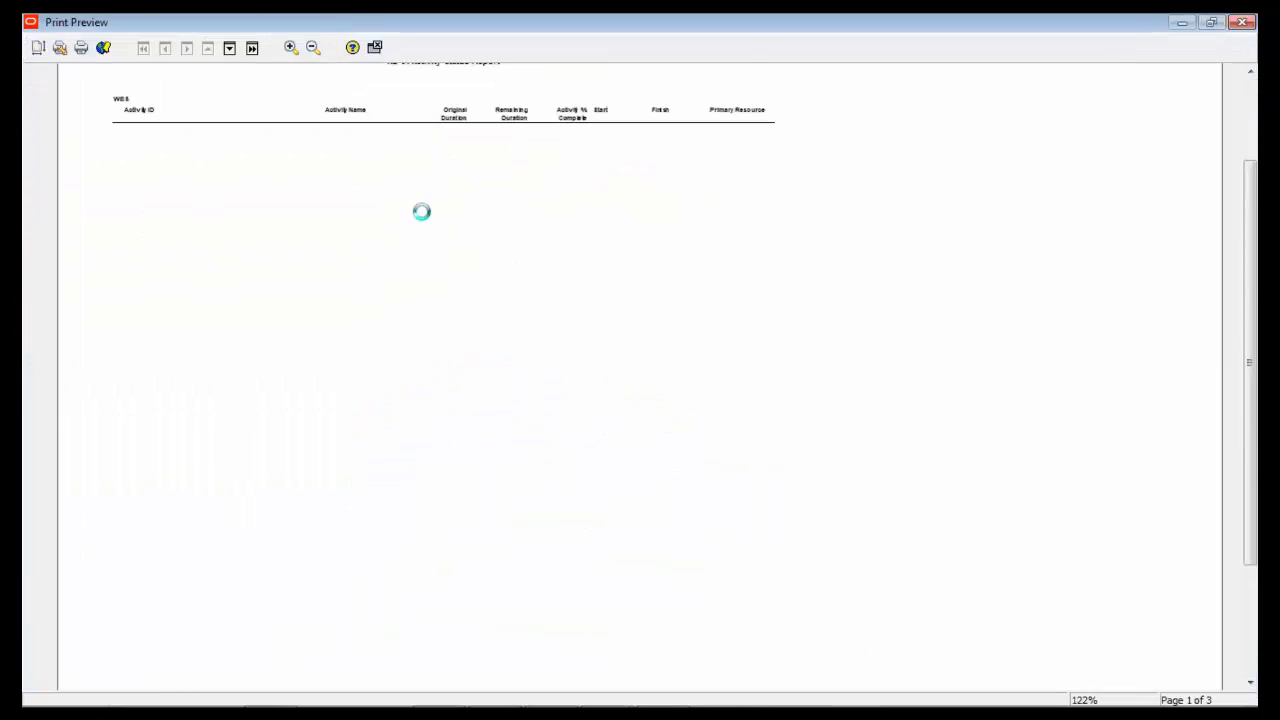
click(345, 165)
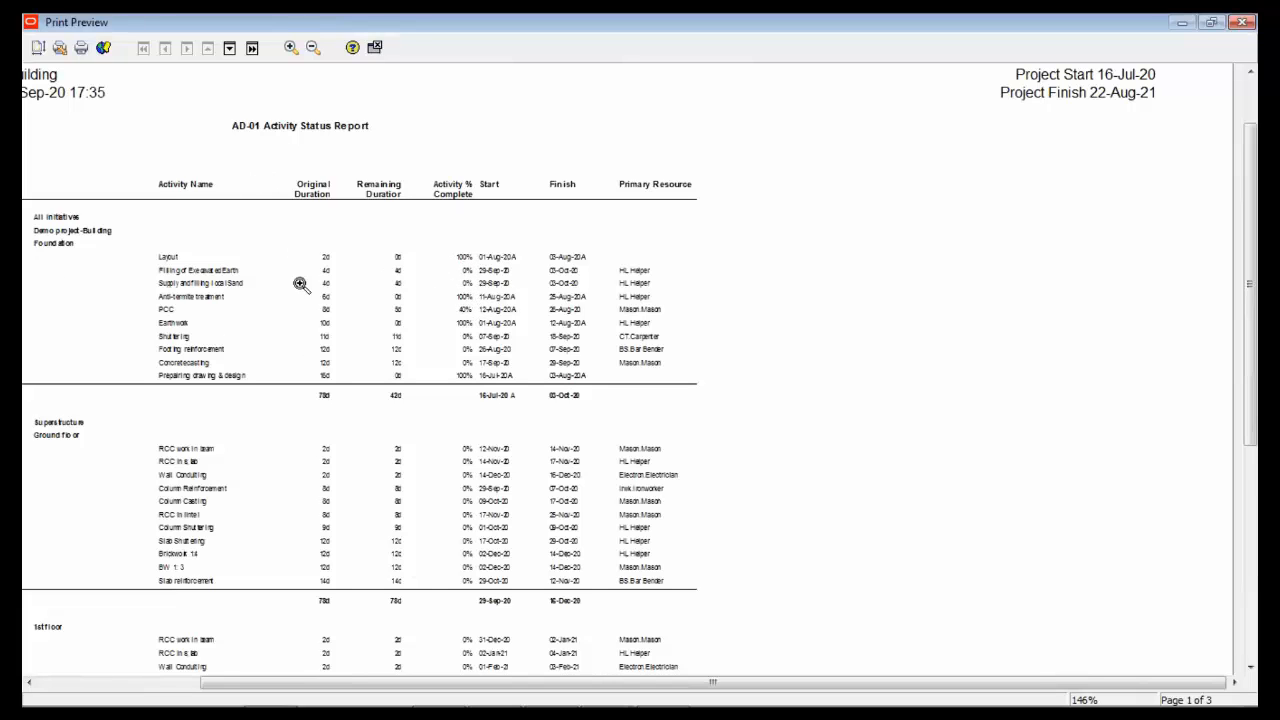
click(374, 47)
- Return to the project's activities, widen the activity table, and show the available column options as an ungrouped list
click(121, 124)
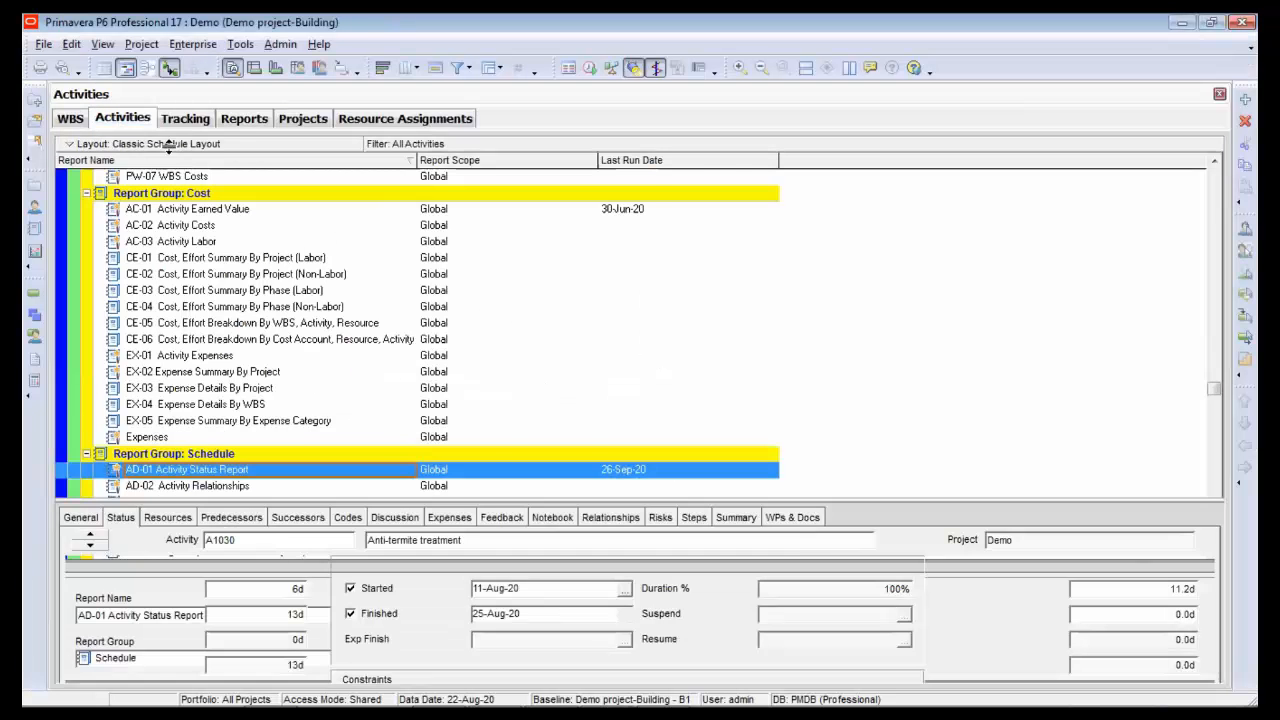
drag(677, 323, 1095, 320)
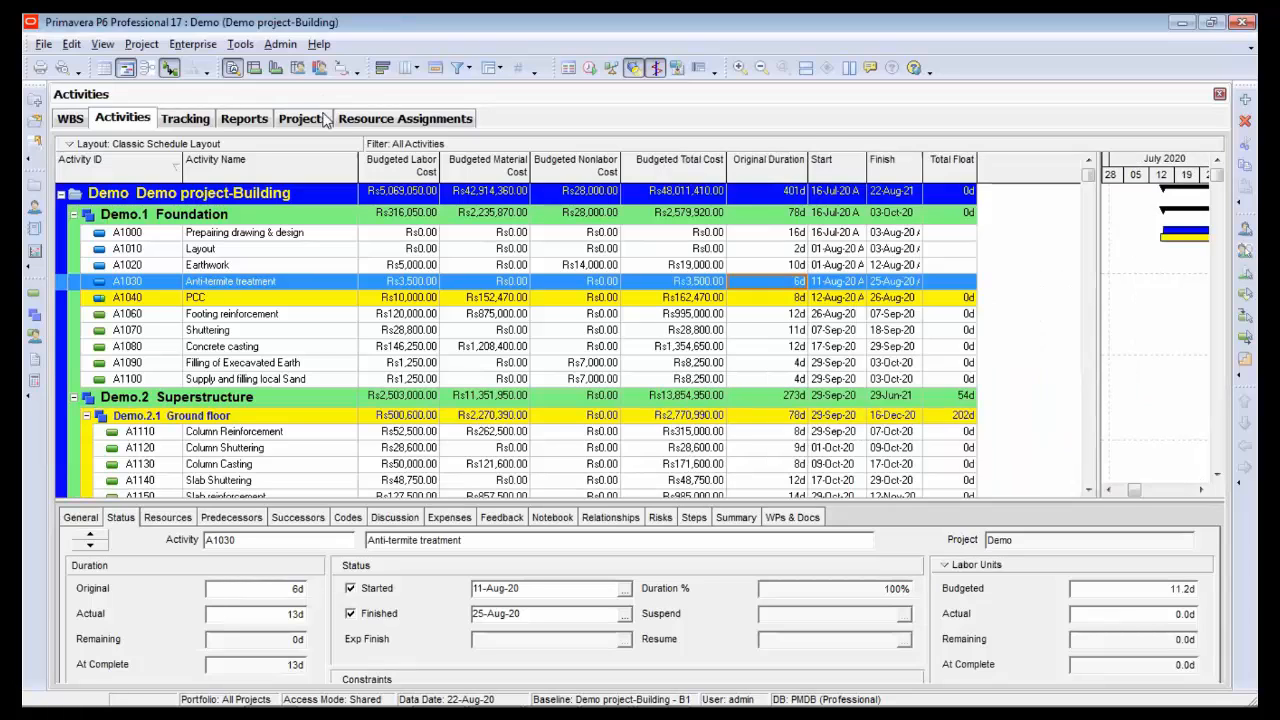
click(415, 77)
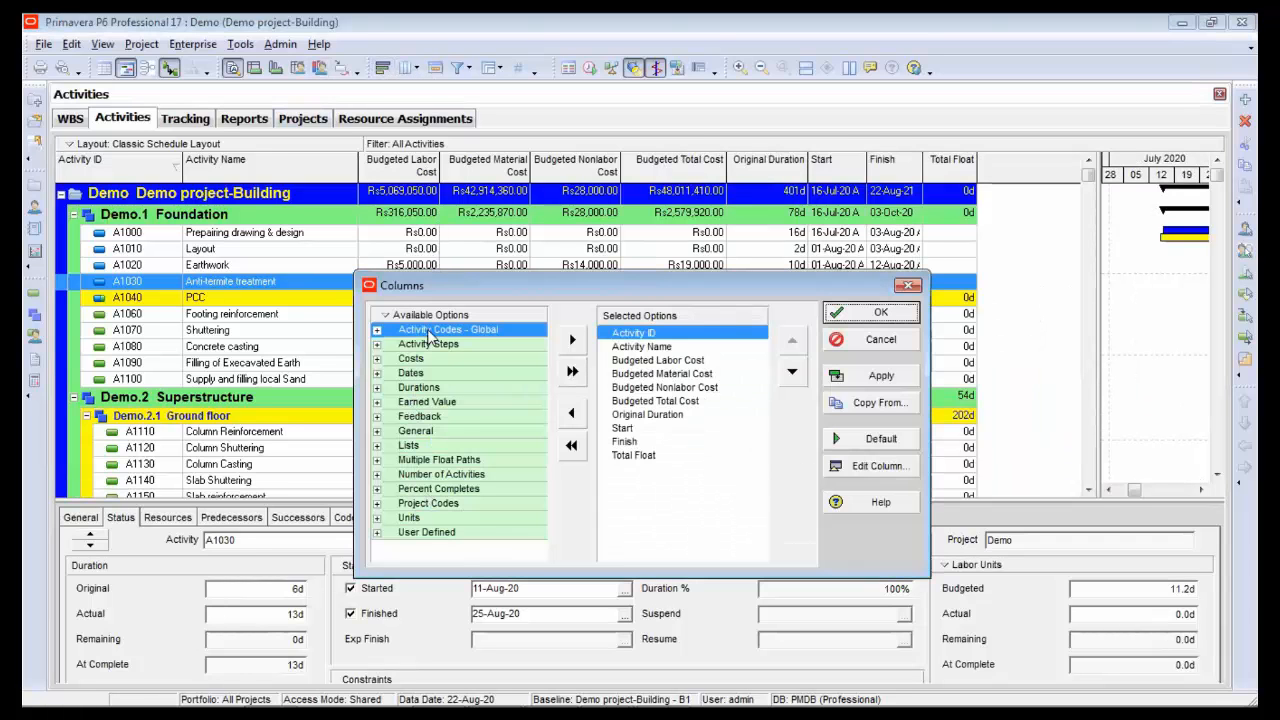
right_click(374, 325)
mouse_move(498, 386)
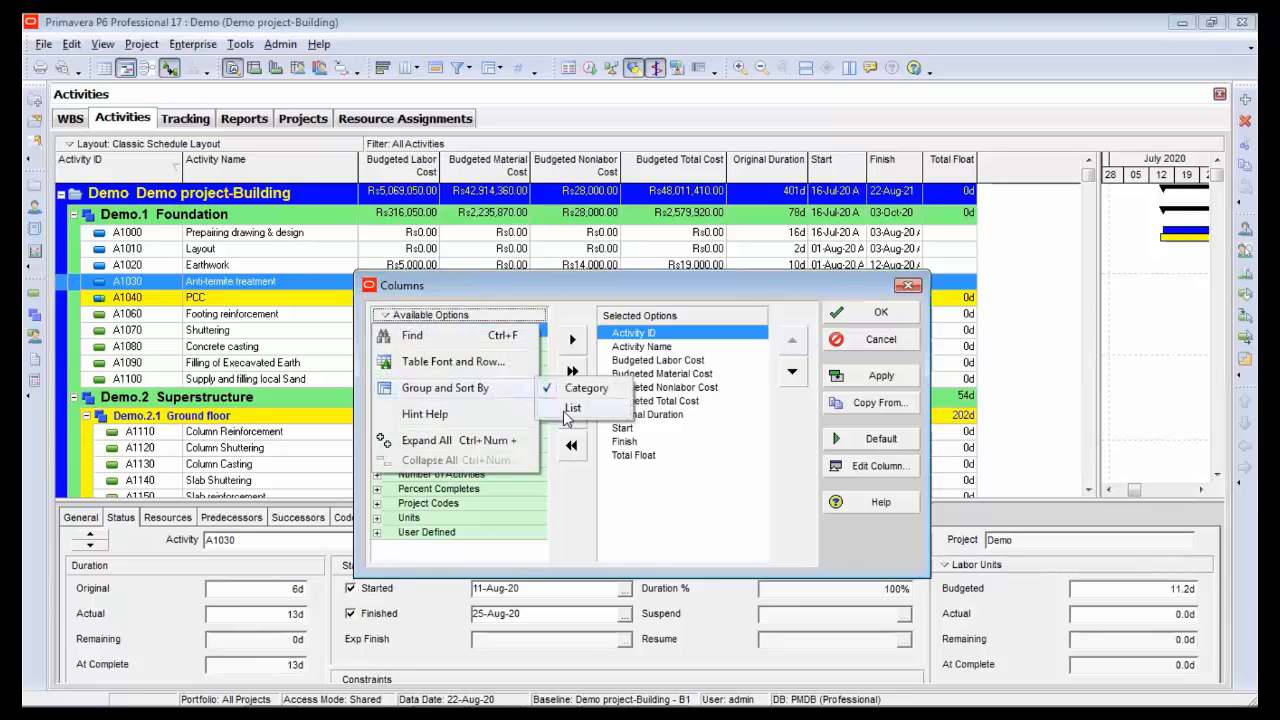
click(572, 408)
- Add Schedule % Complete and Performance % Complete to the activity table's selected columns after Activity ID
drag(546, 348, 545, 500)
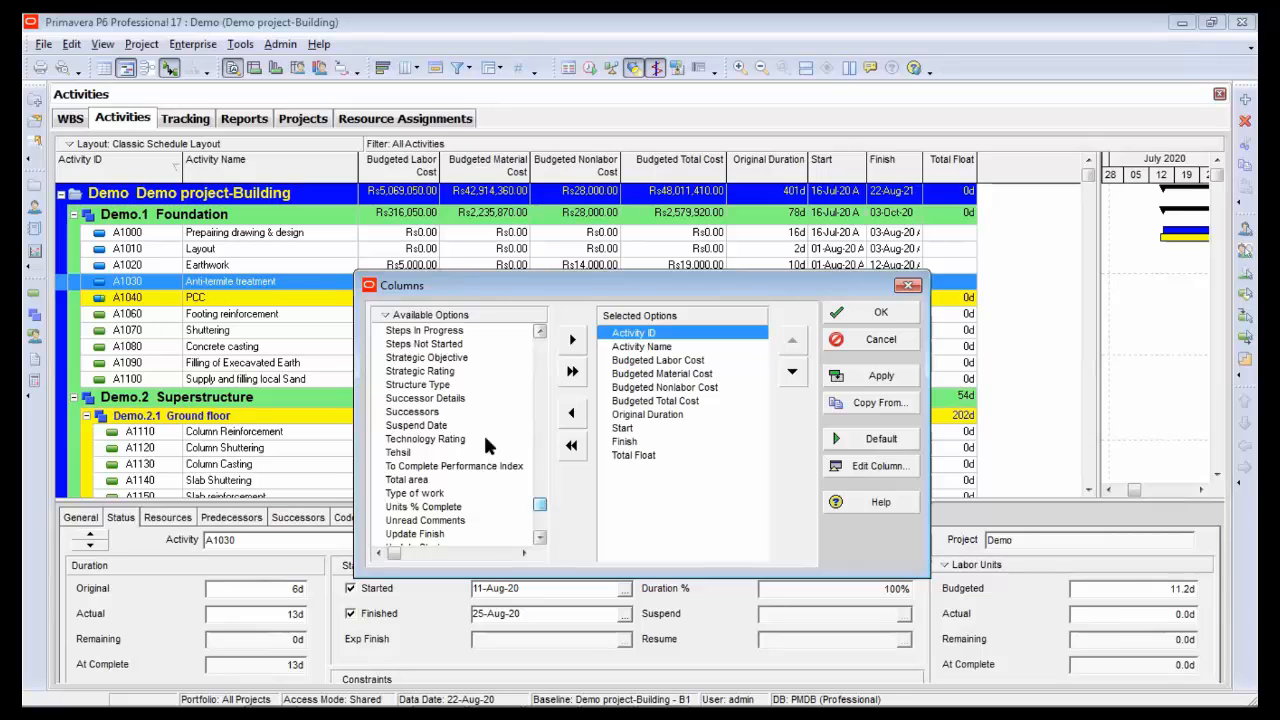
scroll(432, 420, up, 1)
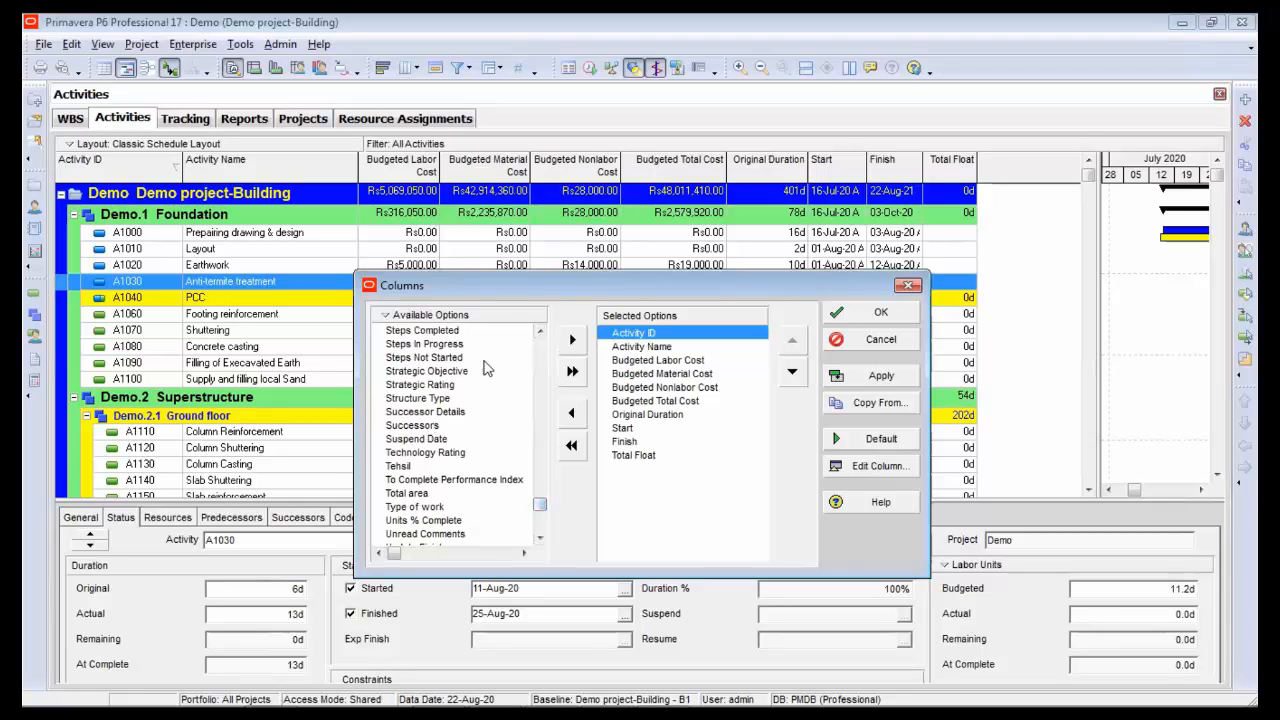
click(541, 333)
click(541, 333)
click(541, 333)
click(541, 333)
click(541, 333)
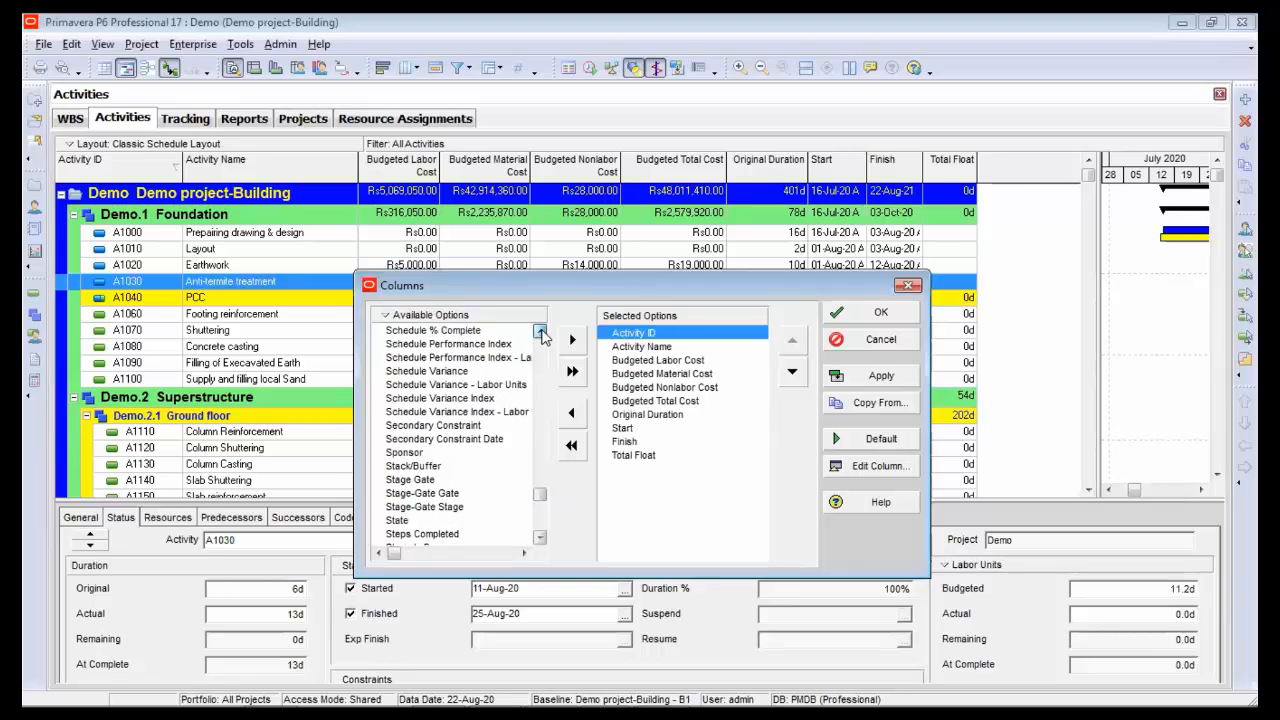
click(541, 333)
double_click(455, 345)
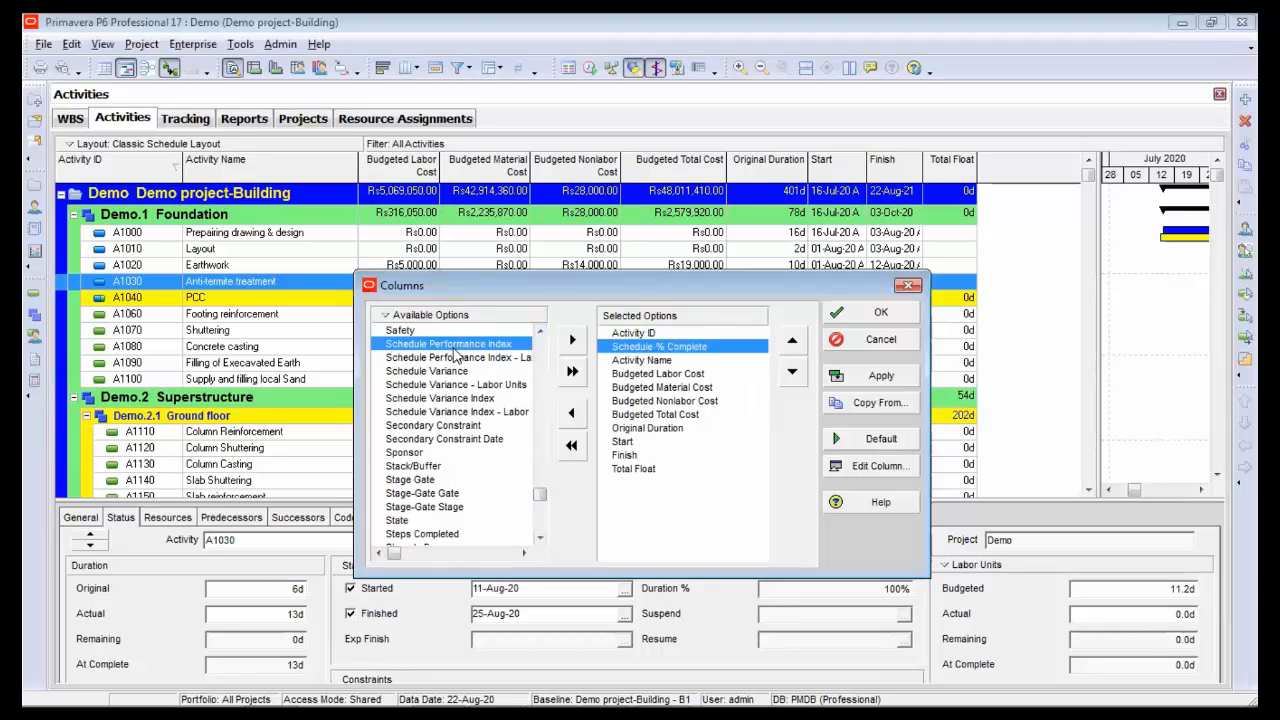
drag(540, 499, 553, 469)
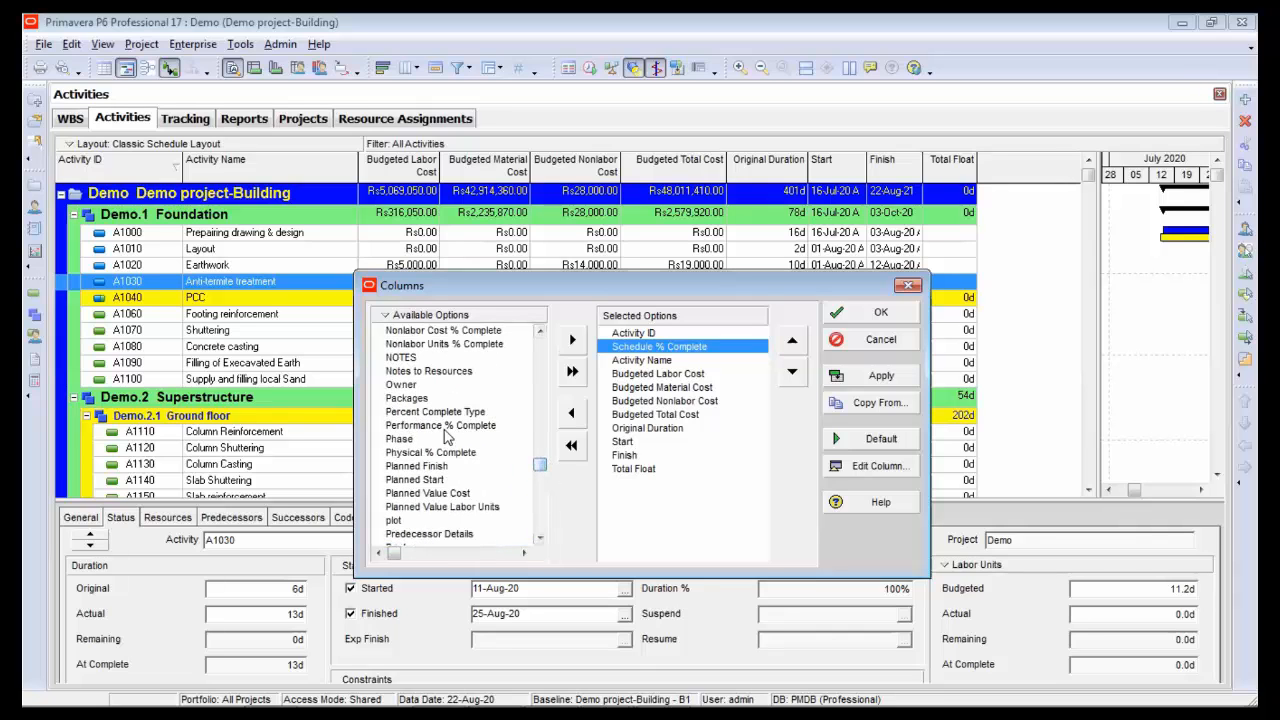
double_click(449, 427)
- Place Activity Name directly after Activity ID in the selected columns and apply the column selection
double_click(668, 374)
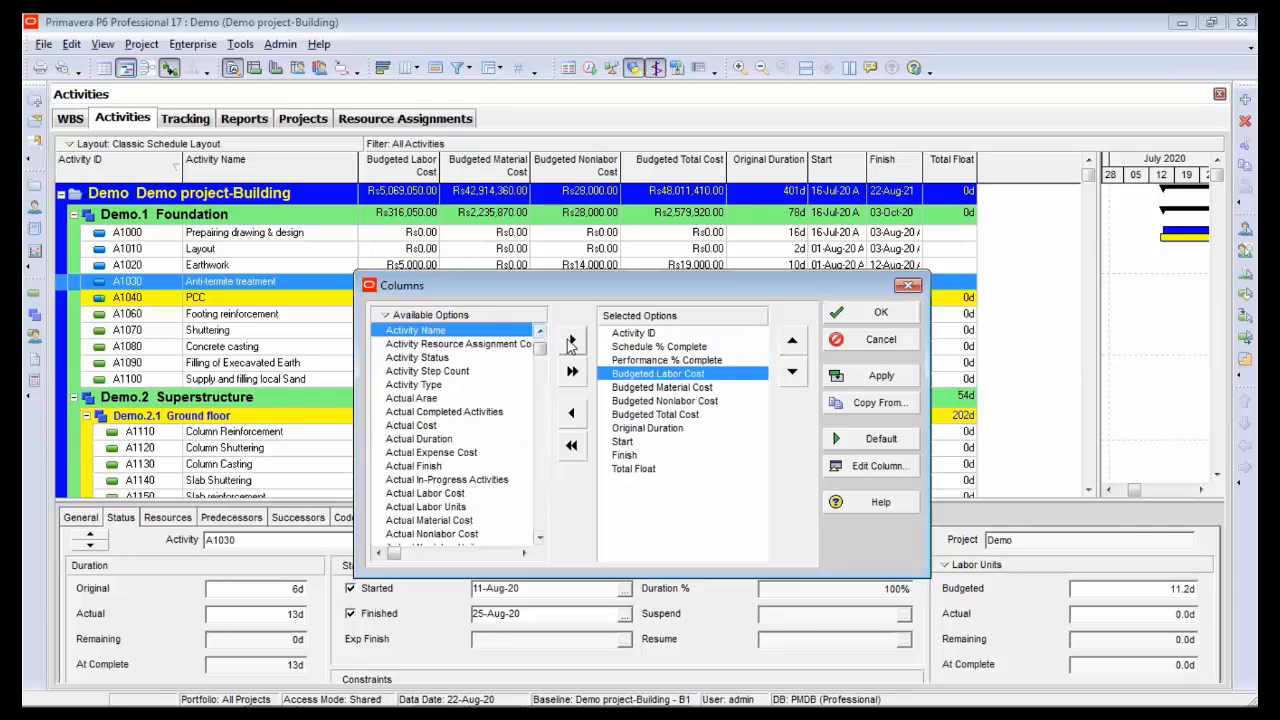
click(566, 343)
click(792, 343)
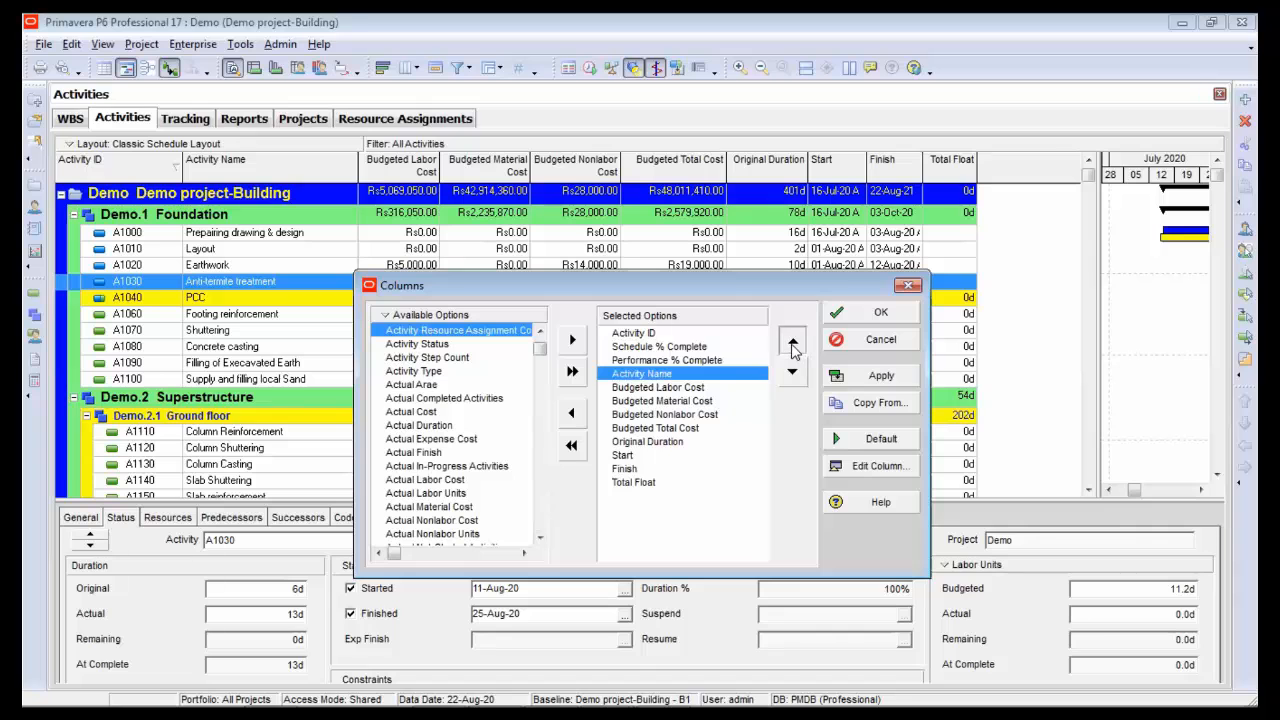
click(792, 343)
click(792, 343)
click(866, 312)
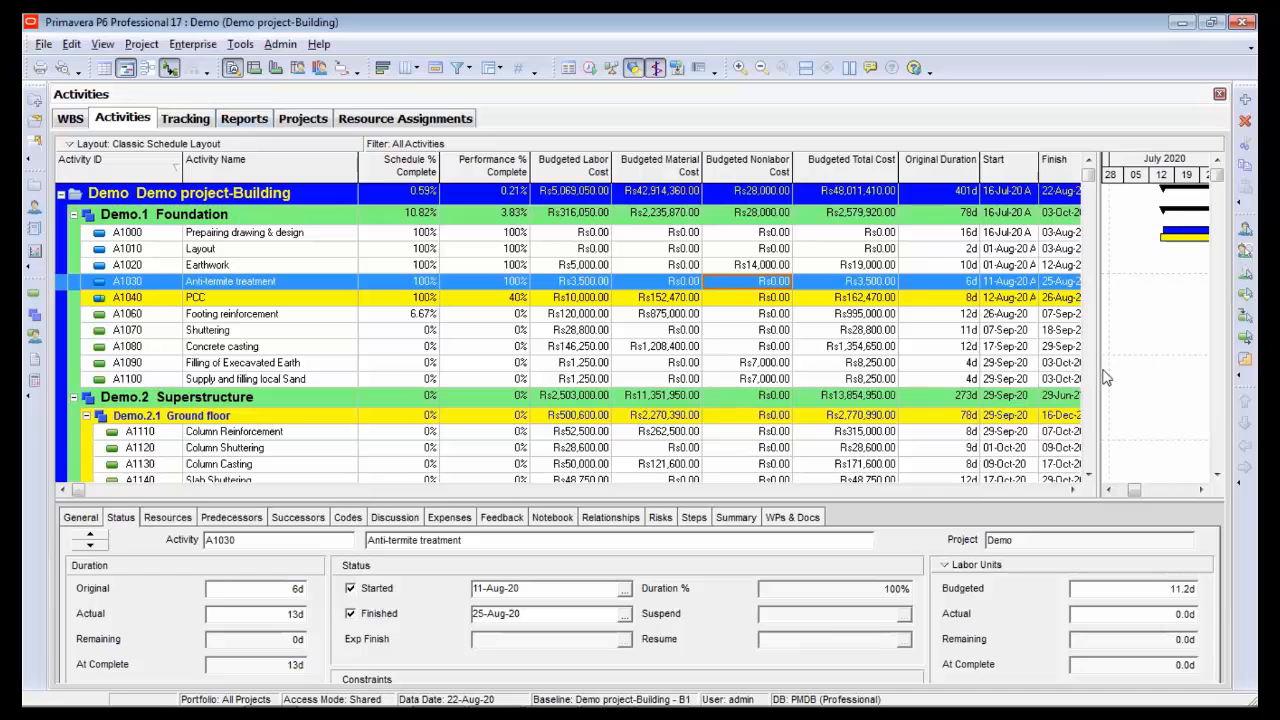
- Widen the Gantt chart beside the table to compare schedule and performance percent complete, and select Column Shuttering under Ground floor
drag(1100, 369, 948, 369)
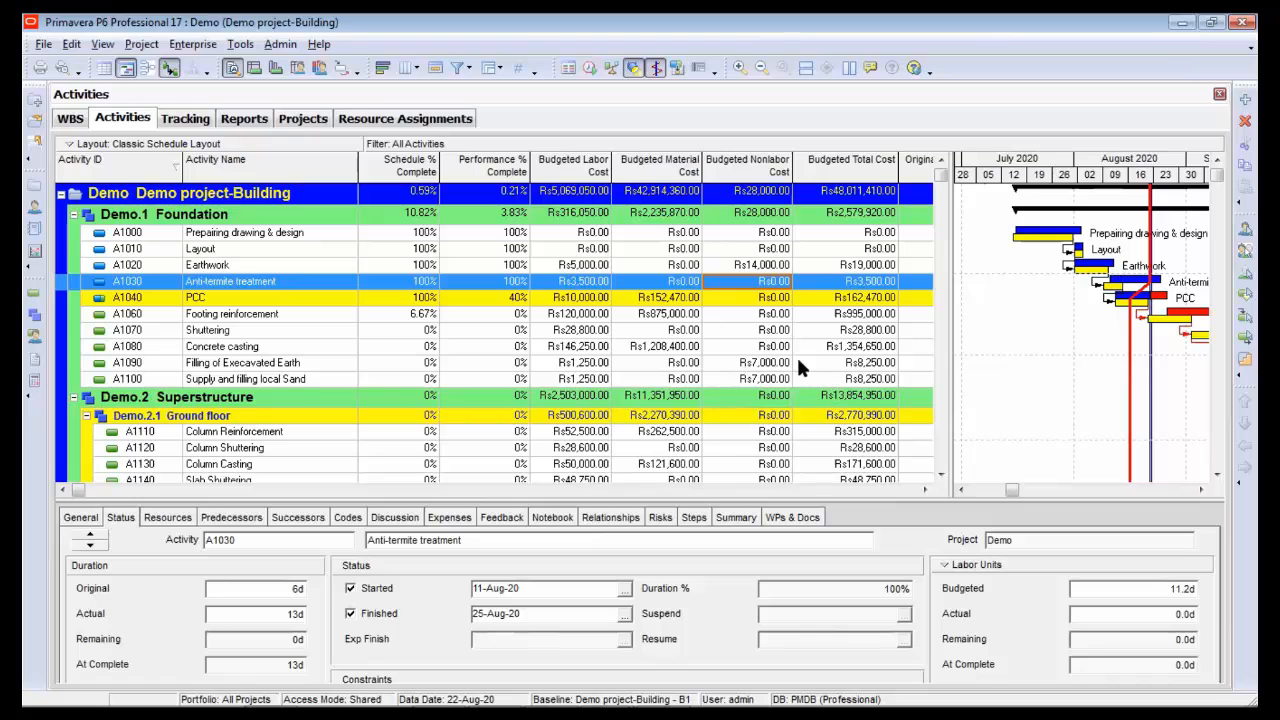
scroll(797, 362, down, 1)
drag(952, 288, 980, 288)
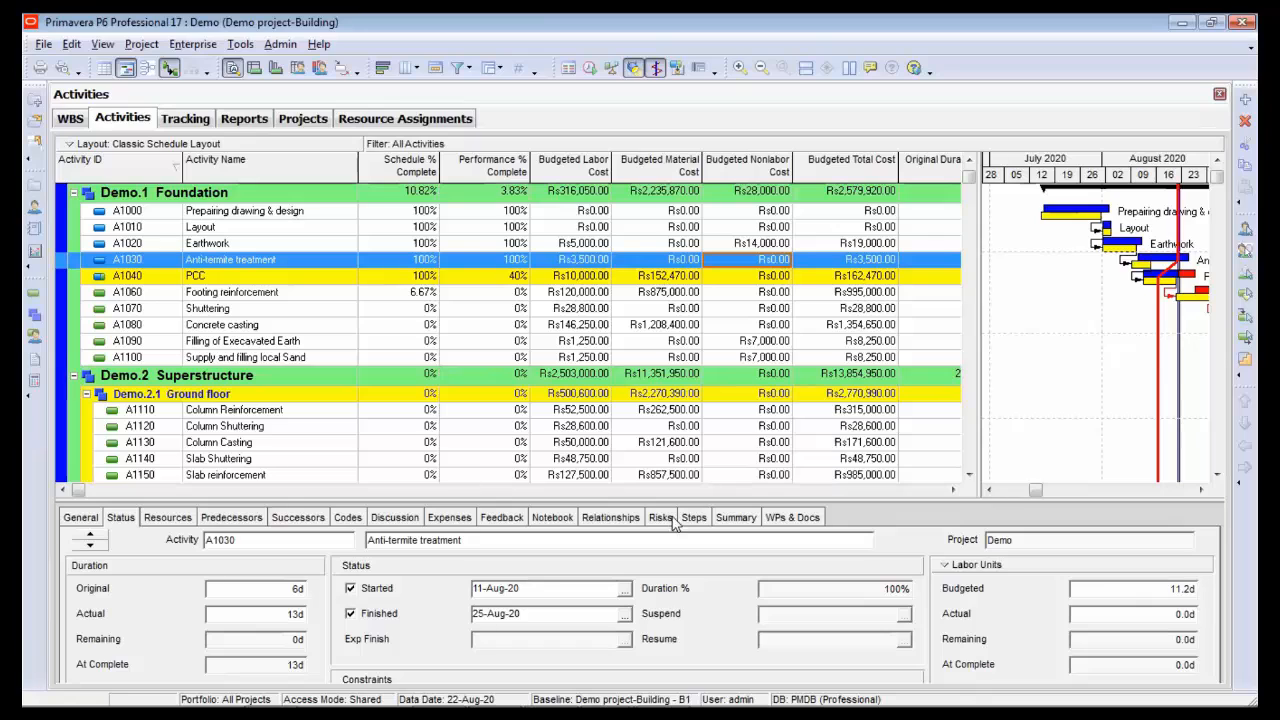
click(510, 428)
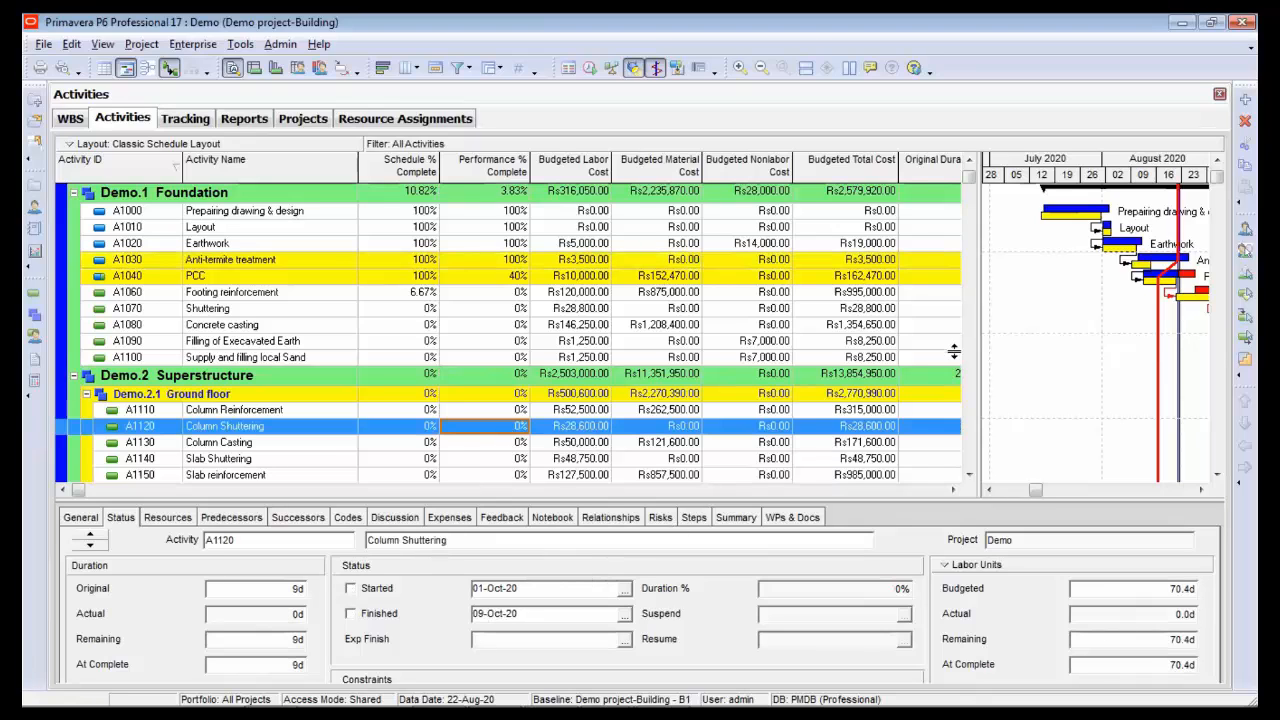